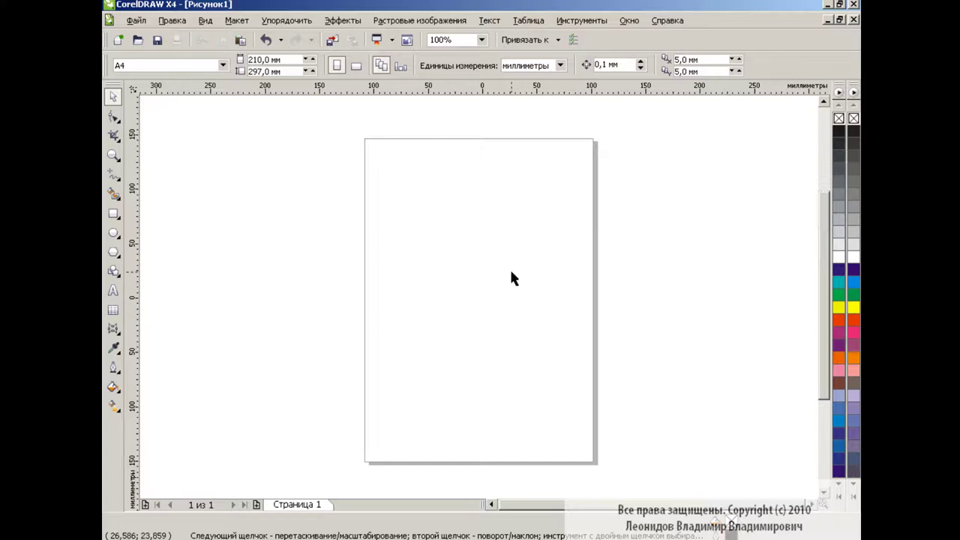
# Pick the Rectangle tool to start drawing on the blank A4 page.
pyautogui.click(114, 214)
# Draw a small square below page centre, rotate it 45°, and place a copy above it.
pyautogui.moveTo(469, 257)
pyautogui.mouseDown()
pyautogui.moveTo(497, 285)
pyautogui.moveTo(489, 282)
pyautogui.moveTo(482, 345)
pyautogui.mouseUp()
pyautogui.press('Return')
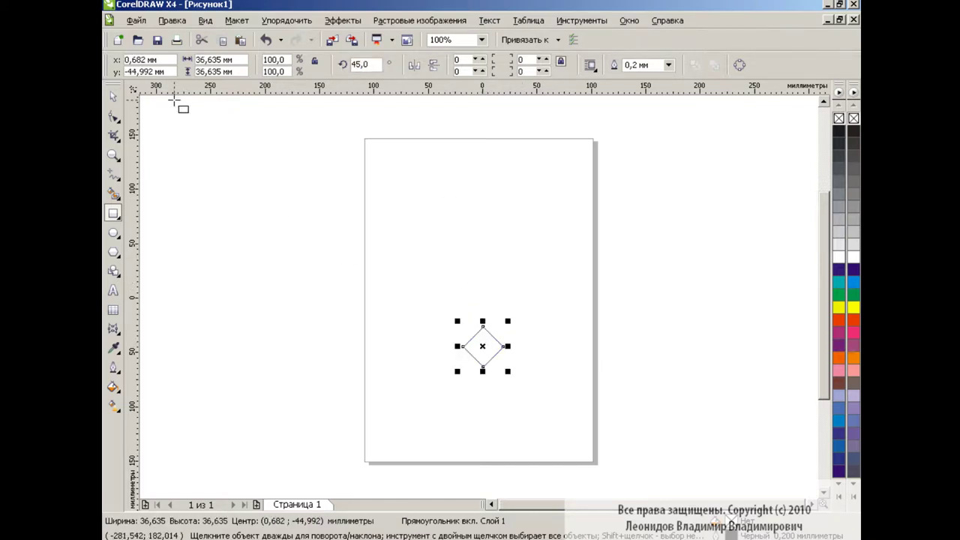
pyautogui.click(112, 96)
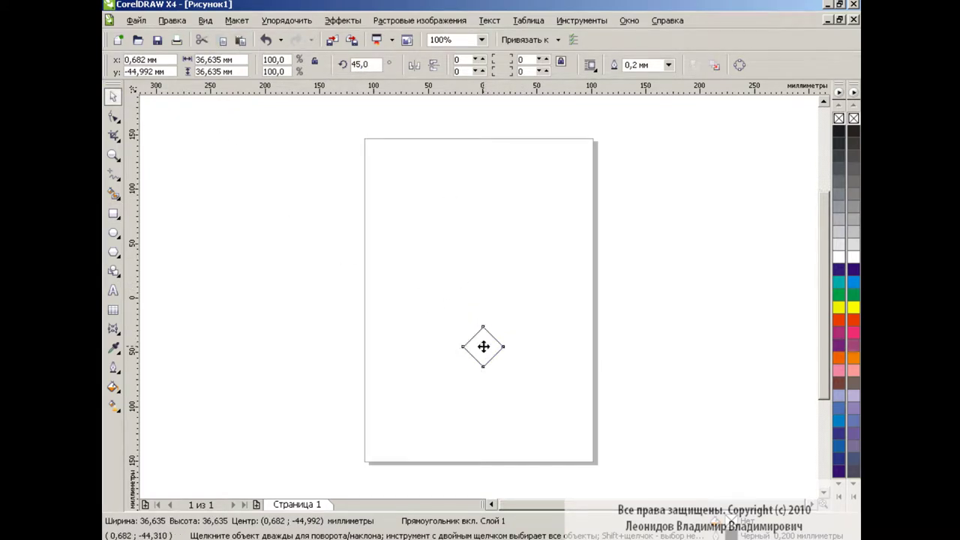
pyautogui.moveTo(483, 346); pyautogui.dragTo(483, 260)
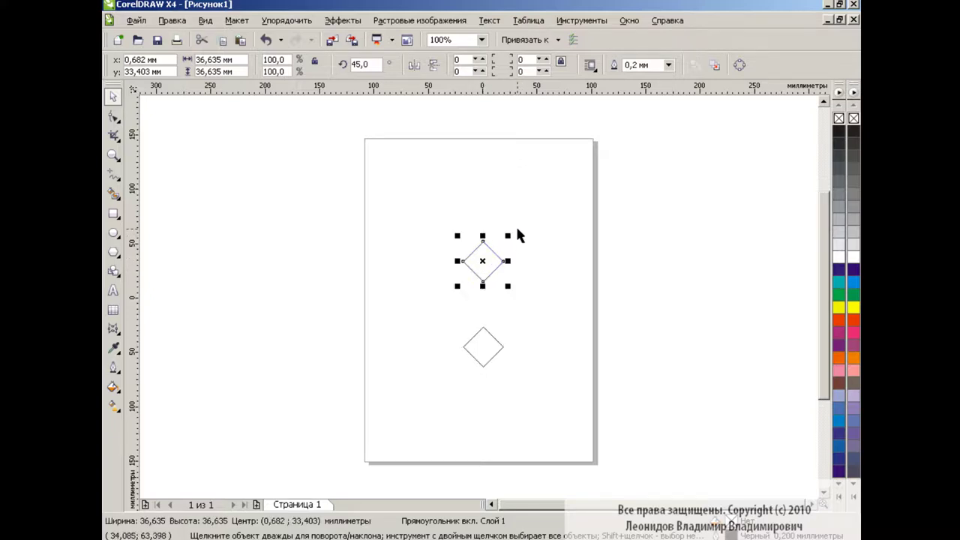
# Enlarge the diamond copy, move it higher, and save the file as Узор_9.cdr.
pyautogui.moveTo(516, 233); pyautogui.dragTo(602, 169)
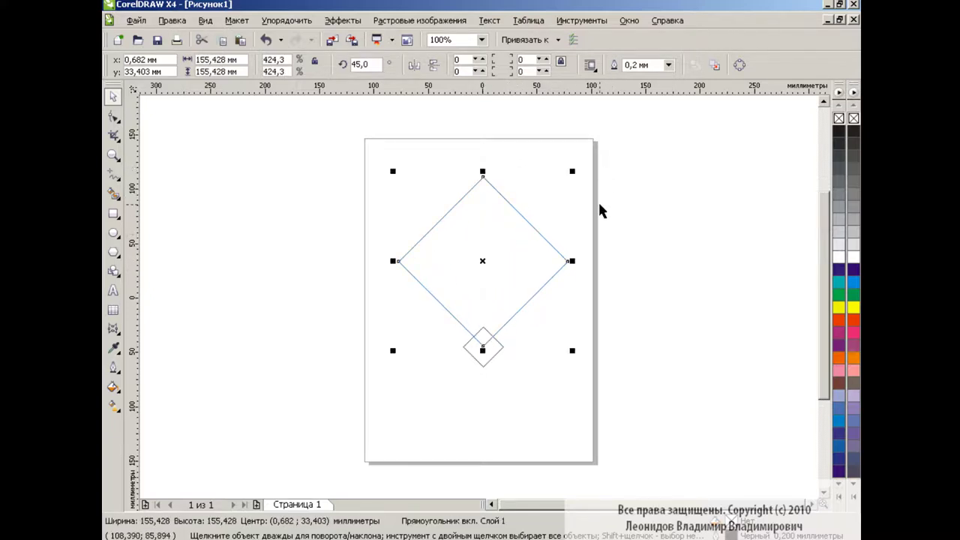
pyautogui.moveTo(575, 351); pyautogui.dragTo(615, 393)
pyautogui.moveTo(484, 259); pyautogui.dragTo(485, 223)
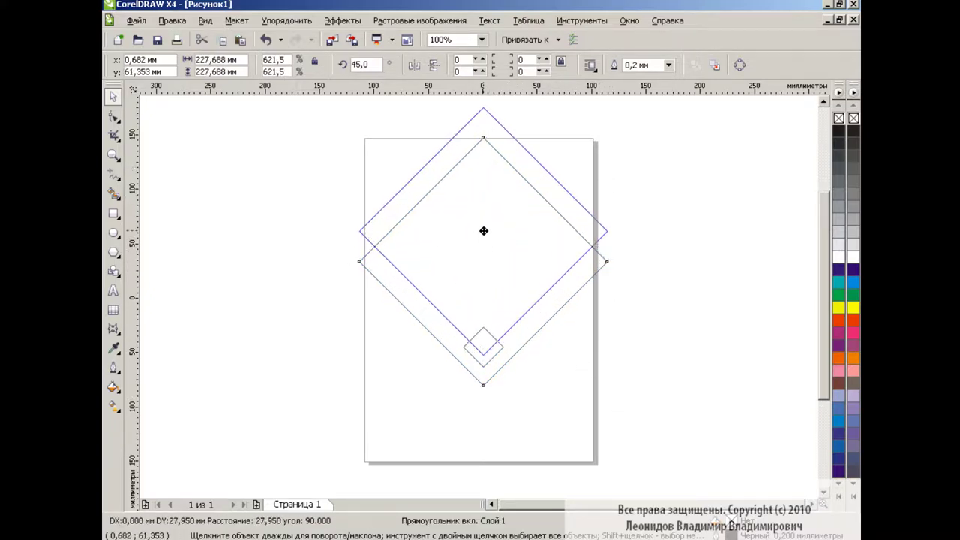
pyautogui.click(489, 300)
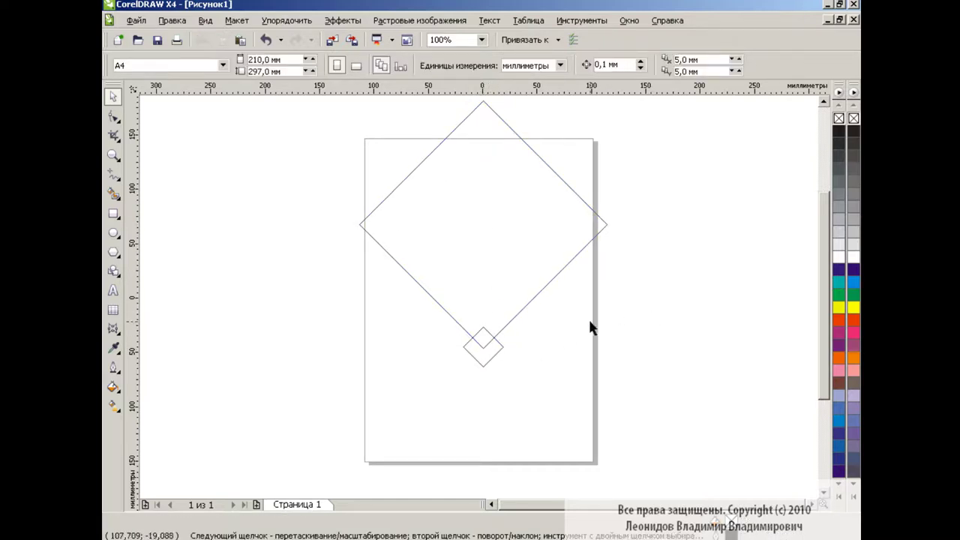
pyautogui.hotkey('ctrl', 's')
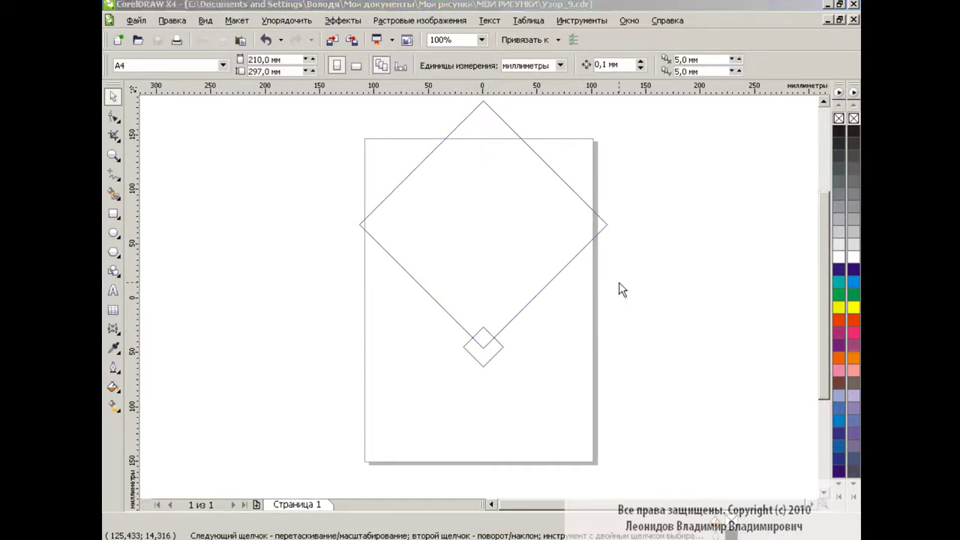
# Draw a tall ellipse left of the page and reshape its curve into a pointed egg.
pyautogui.click(113, 232)
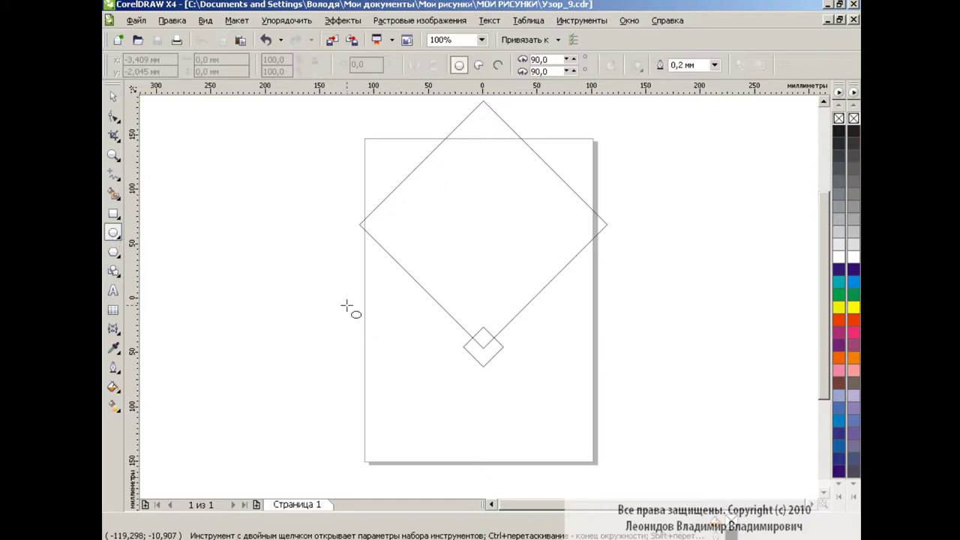
pyautogui.moveTo(307, 269); pyautogui.dragTo(398, 432)
pyautogui.press('F10')
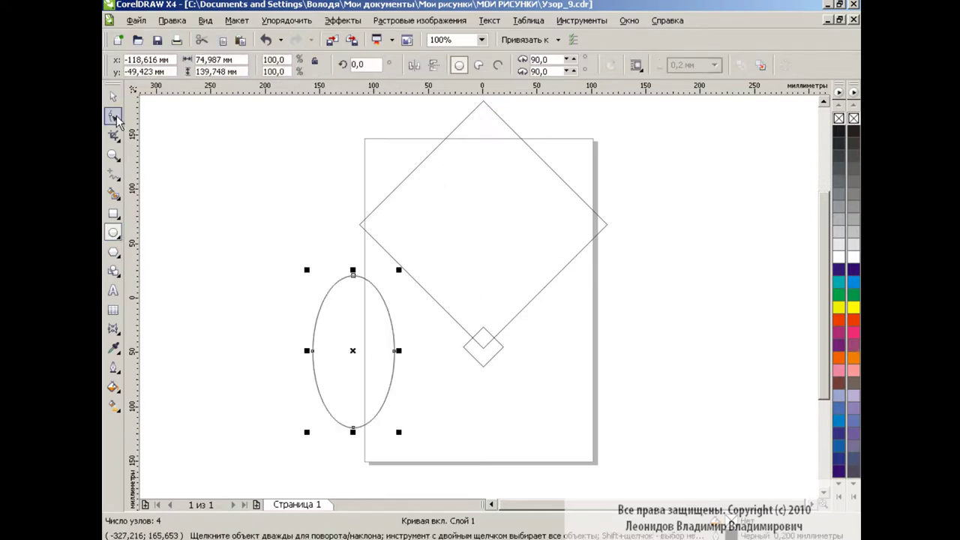
pyautogui.moveTo(295, 338)
pyautogui.mouseDown()
pyautogui.moveTo(398, 361)
pyautogui.moveTo(395, 396)
pyautogui.mouseUp()
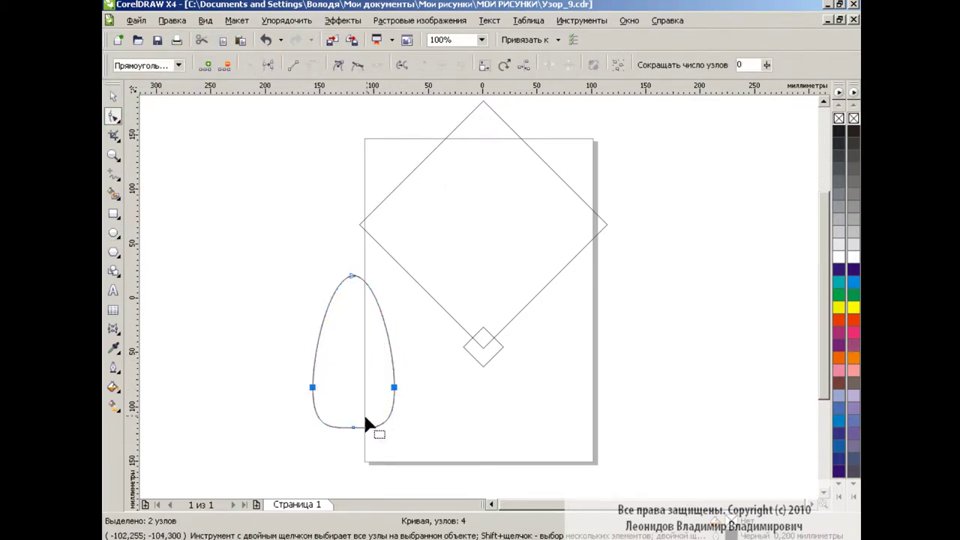
pyautogui.moveTo(353, 428); pyautogui.dragTo(353, 441)
pyautogui.click(354, 278)
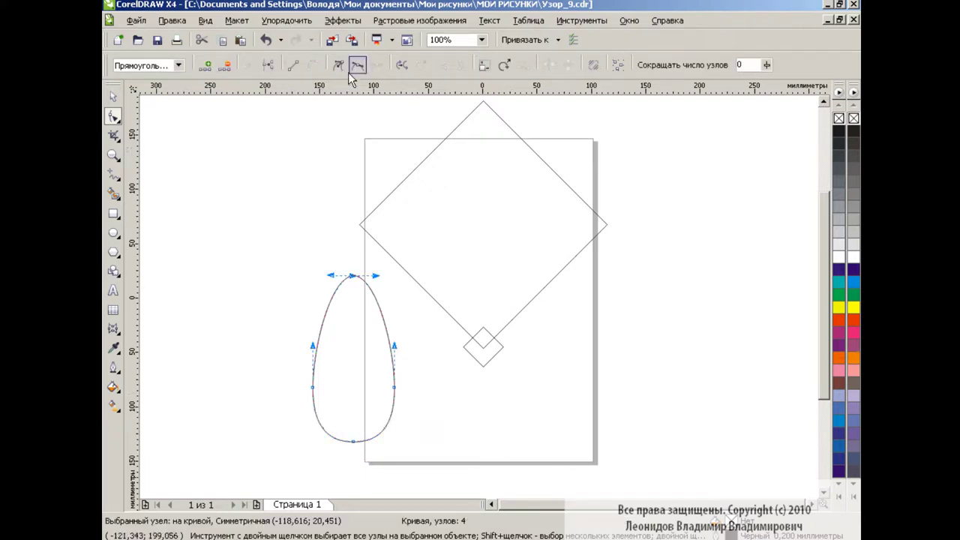
pyautogui.moveTo(334, 278); pyautogui.dragTo(327, 305)
pyautogui.press('space')
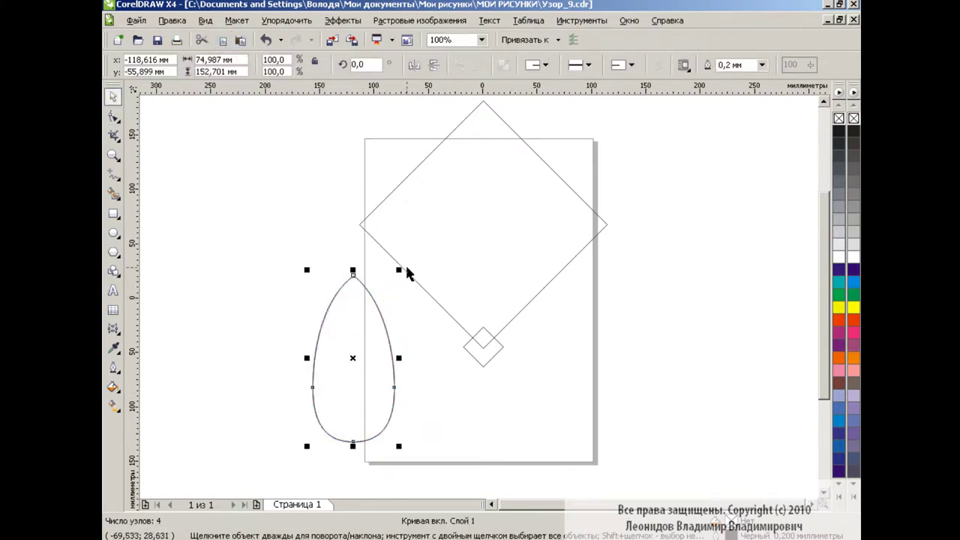
# Nest a smaller copy inside the egg and adjust its top and bottom nodes.
pyautogui.moveTo(400, 270); pyautogui.dragTo(385, 278)
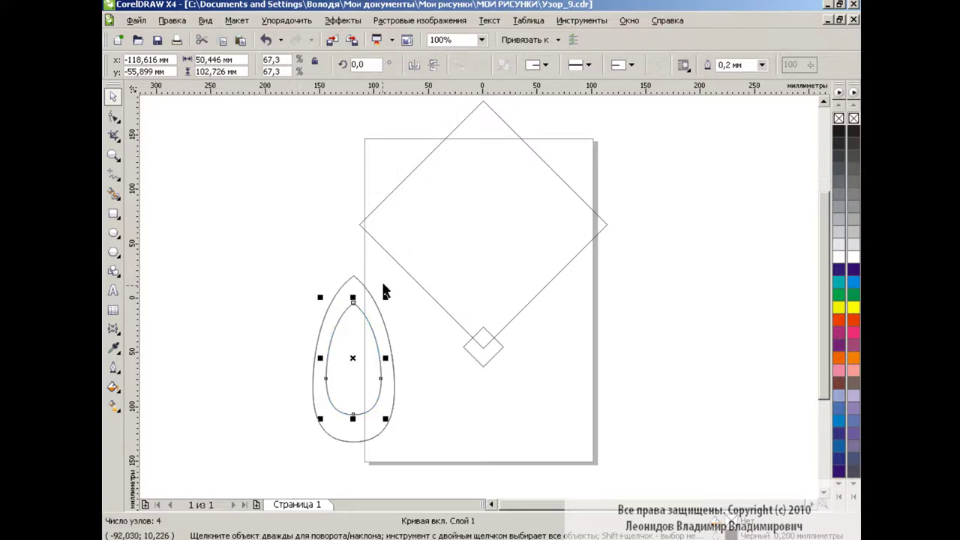
pyautogui.click(113, 116)
pyautogui.click(353, 421)
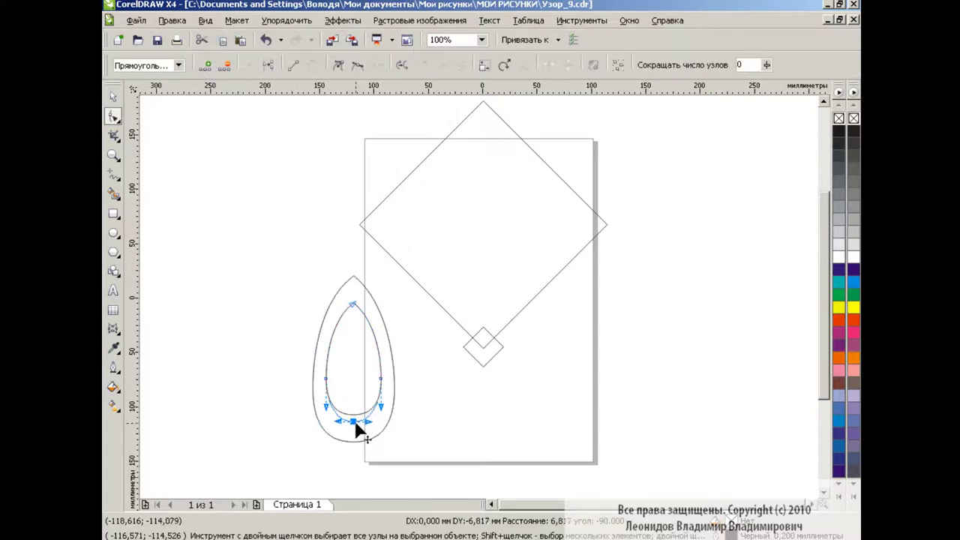
pyautogui.moveTo(359, 305); pyautogui.dragTo(353, 300)
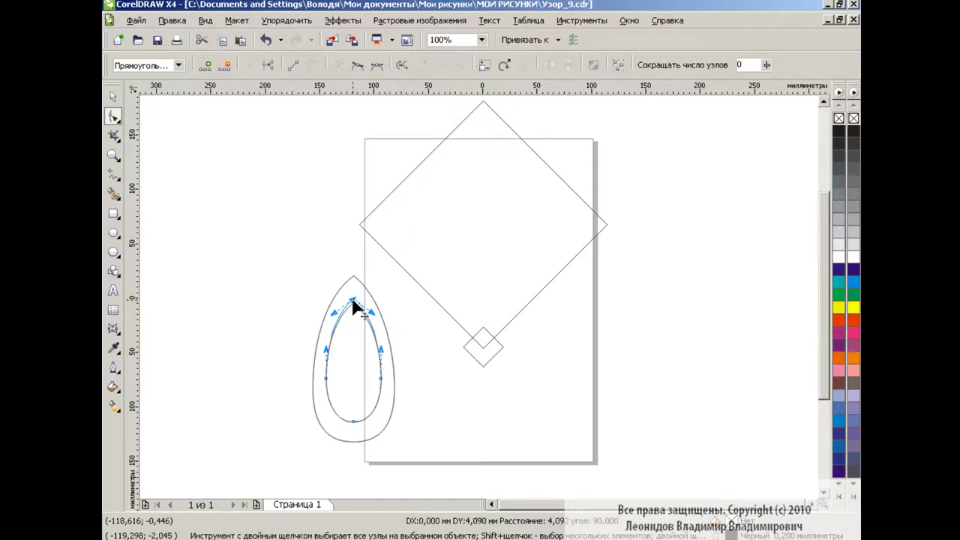
pyautogui.click(113, 96)
pyautogui.moveTo(284, 252); pyautogui.dragTo(427, 447)
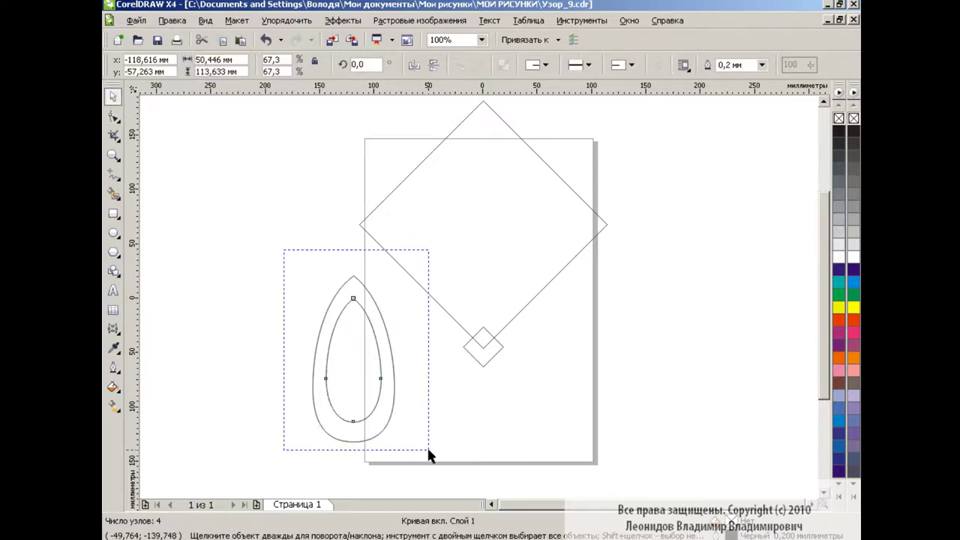
pyautogui.press('F10')
pyautogui.click(353, 422)
pyautogui.moveTo(354, 422); pyautogui.dragTo(354, 424)
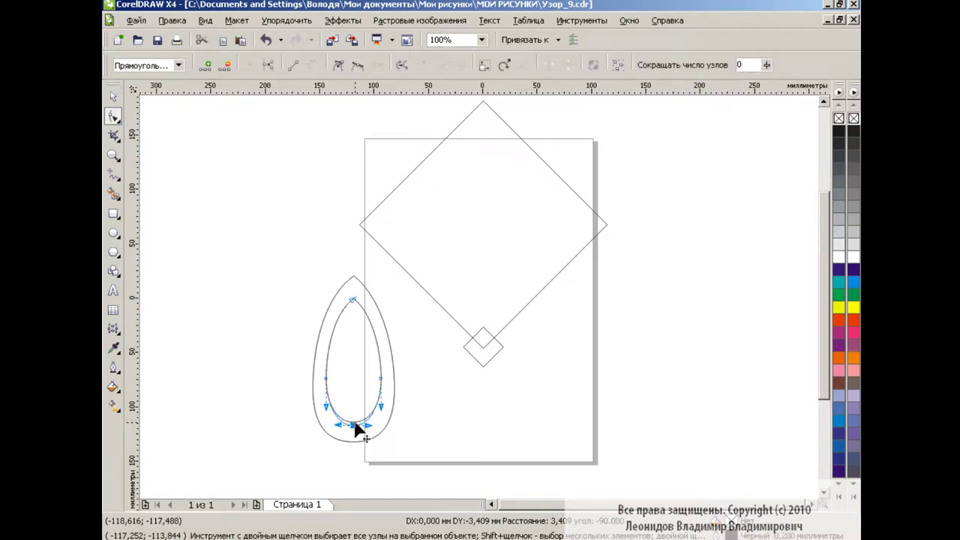
pyautogui.press('space')
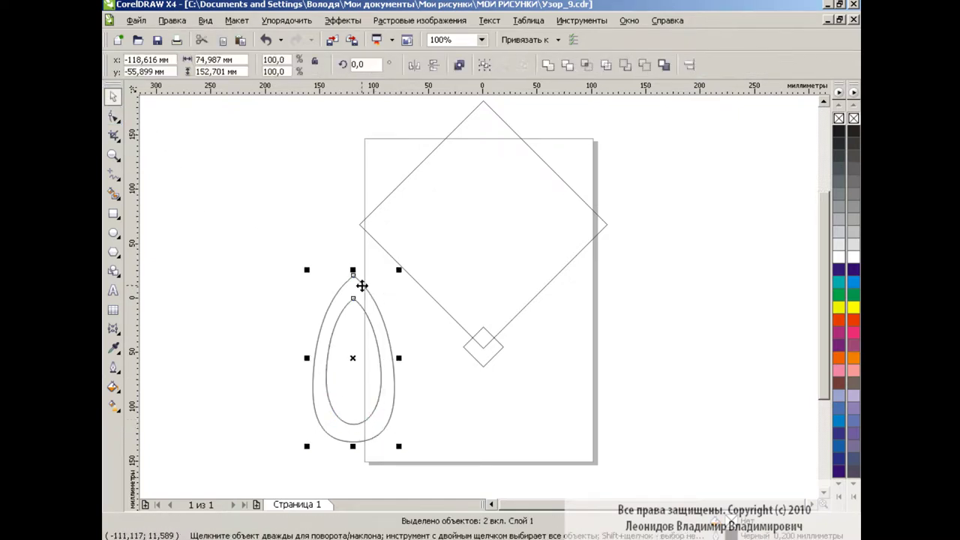
# Move the egg pair onto the large diamond and rotate it toward the right corner.
pyautogui.moveTo(354, 279); pyautogui.dragTo(542, 271)
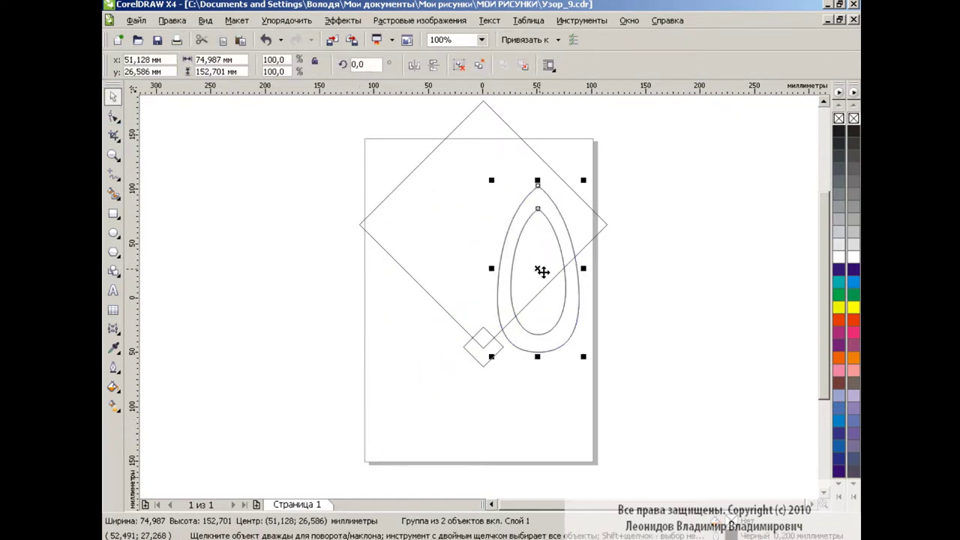
pyautogui.click(545, 267)
pyautogui.moveTo(588, 186)
pyautogui.mouseDown()
pyautogui.moveTo(635, 249)
pyautogui.moveTo(635, 265)
pyautogui.moveTo(630, 240)
pyautogui.mouseUp()
pyautogui.click(312, 298)
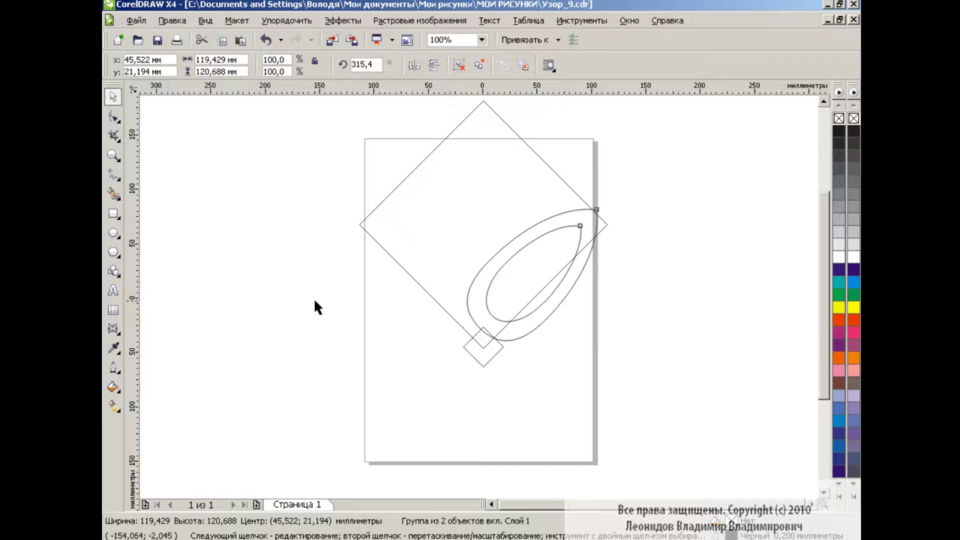
# Shrink the egg pair, shift it inside the diamond, and rotate it to about 302°.
pyautogui.click(533, 277)
pyautogui.moveTo(532, 278); pyautogui.dragTo(518, 278)
pyautogui.moveTo(589, 336); pyautogui.dragTo(559, 308)
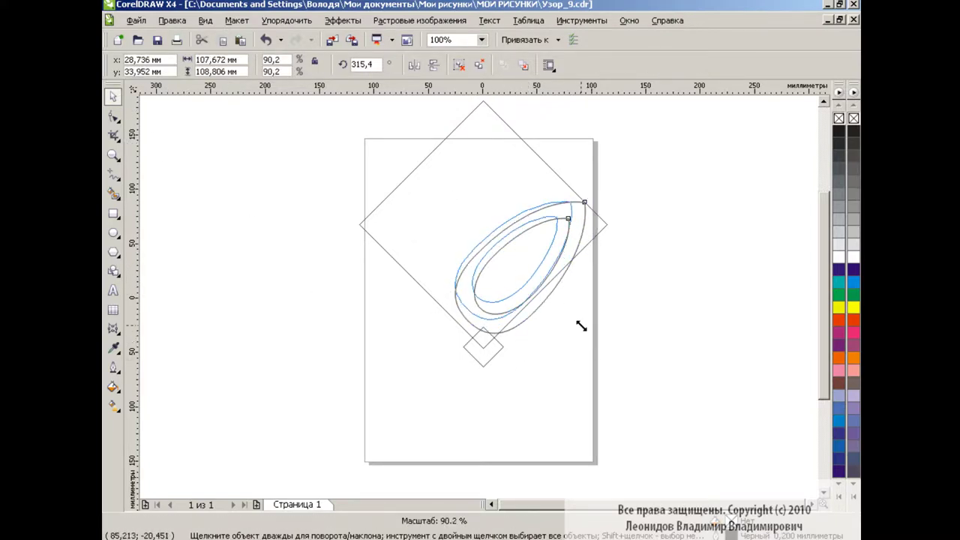
pyautogui.moveTo(506, 253); pyautogui.dragTo(531, 249)
pyautogui.click(530, 249)
pyautogui.moveTo(593, 200)
pyautogui.mouseDown()
pyautogui.moveTo(607, 215)
pyautogui.moveTo(575, 237)
pyautogui.mouseUp()
pyautogui.click(608, 215)
pyautogui.click(649, 256)
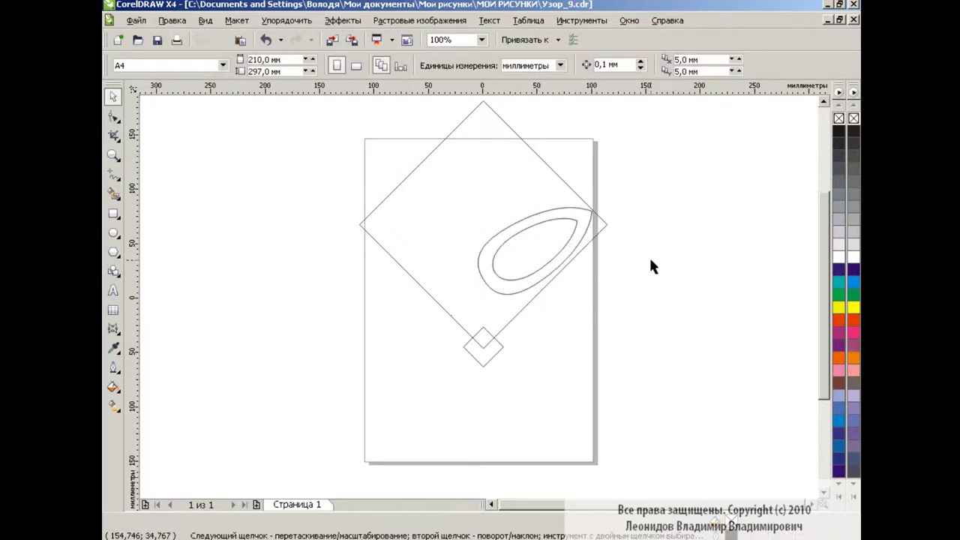
pyautogui.click(589, 213)
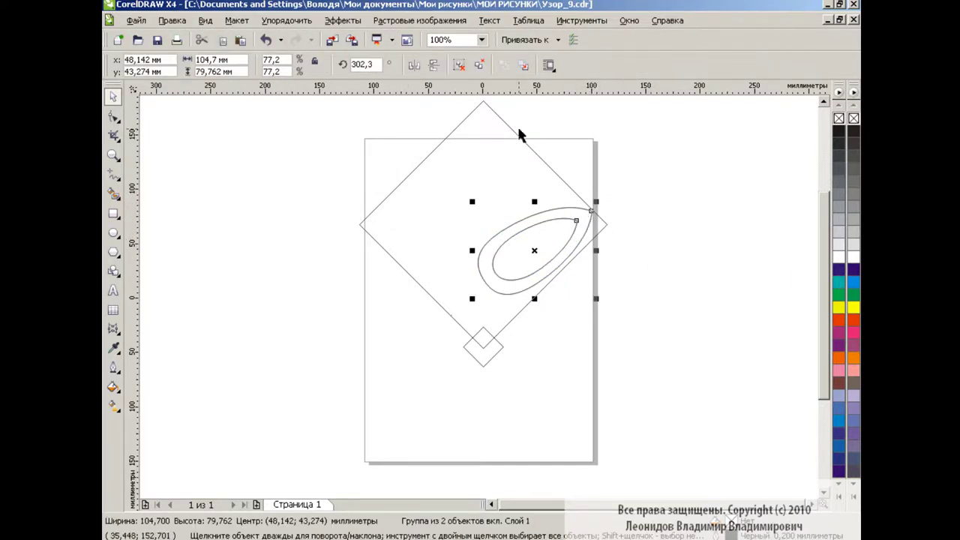
# Try a horizontally mirrored copy of the egg pair, then delete it.
pyautogui.click(241, 41)
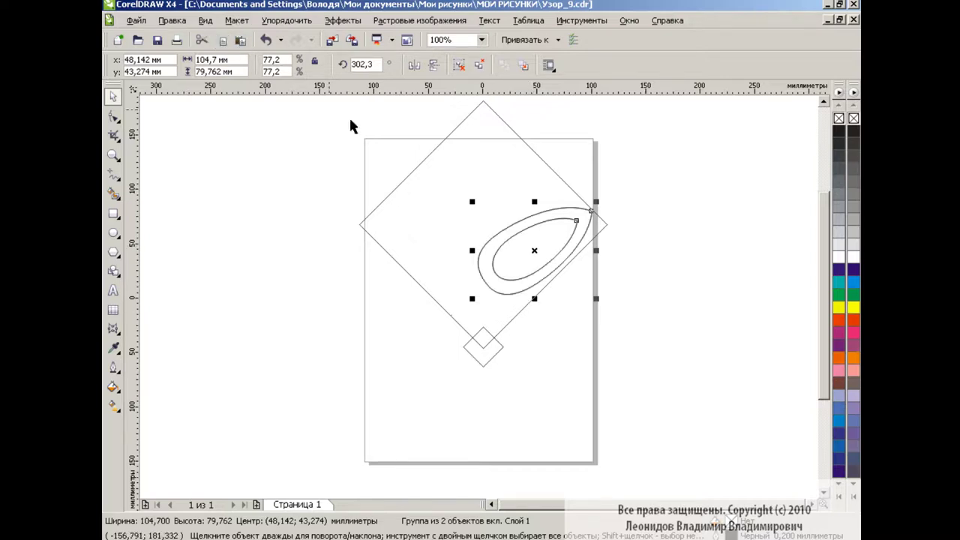
pyautogui.click(415, 66)
pyautogui.moveTo(537, 251); pyautogui.dragTo(478, 253)
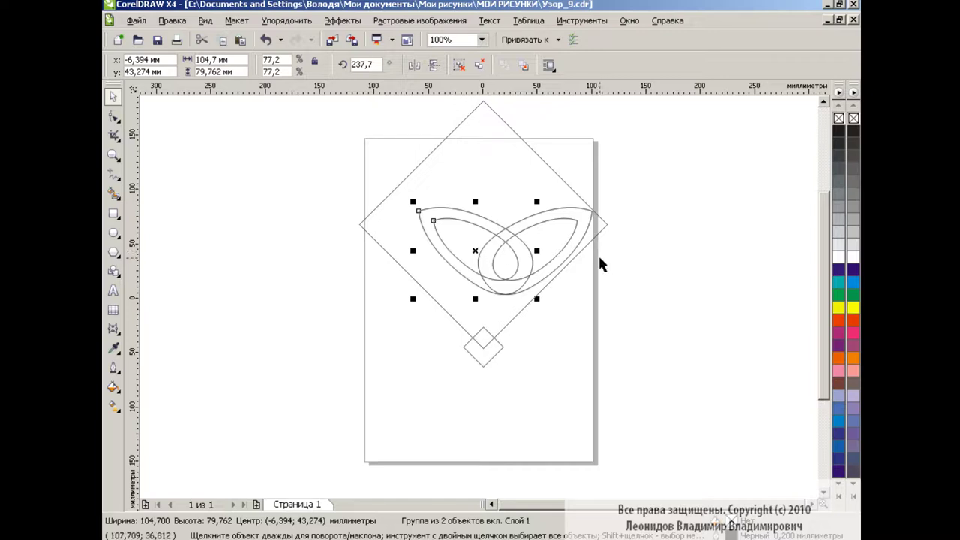
pyautogui.press('Delete')
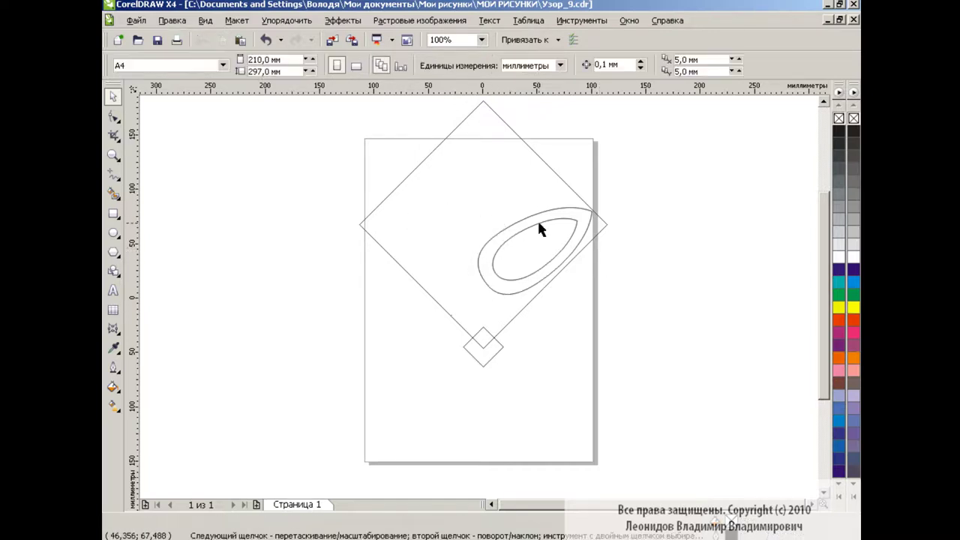
# Enlarge the egg pair and add a mirrored copy crossing it on the left.
pyautogui.click(540, 228)
pyautogui.moveTo(470, 301); pyautogui.dragTo(439, 319)
pyautogui.click(240, 40)
pyautogui.click(414, 65)
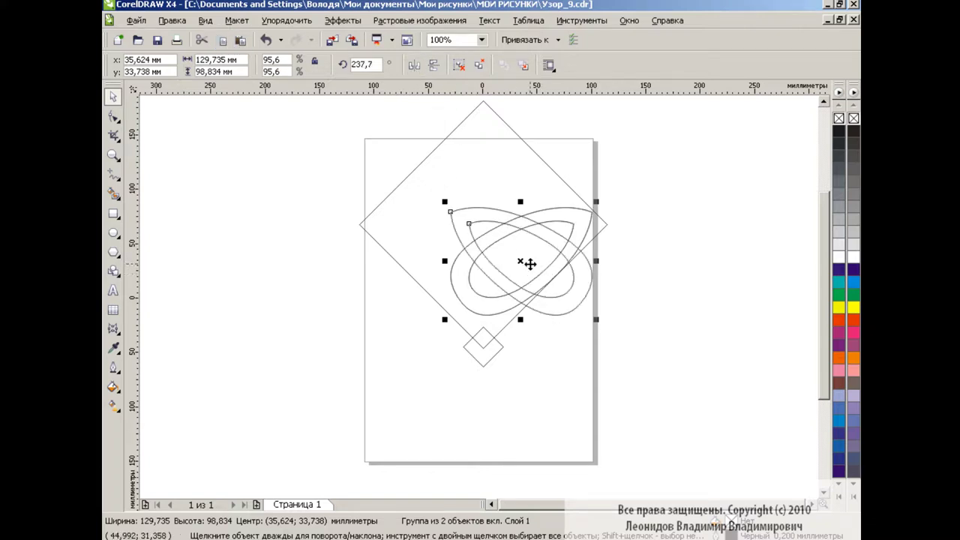
pyautogui.moveTo(529, 264); pyautogui.dragTo(447, 262)
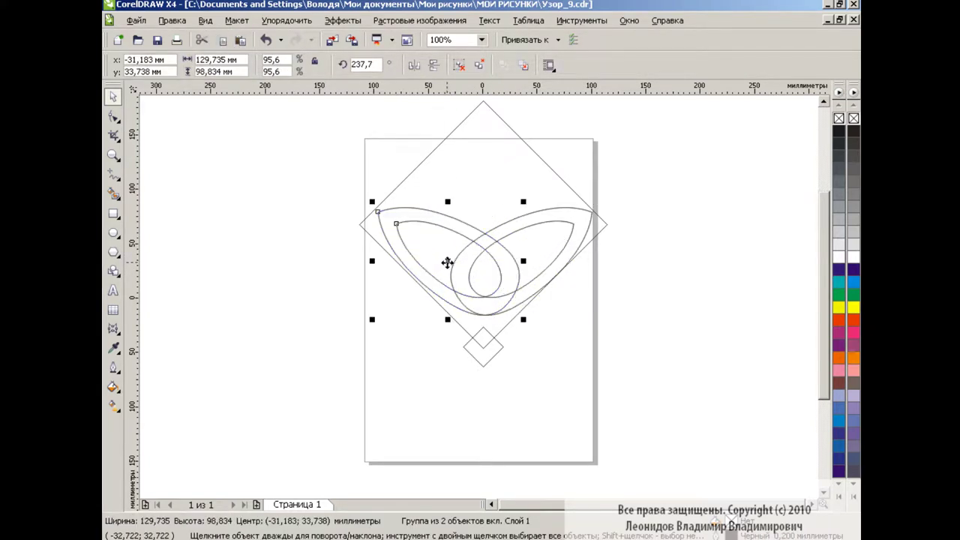
pyautogui.click(655, 296)
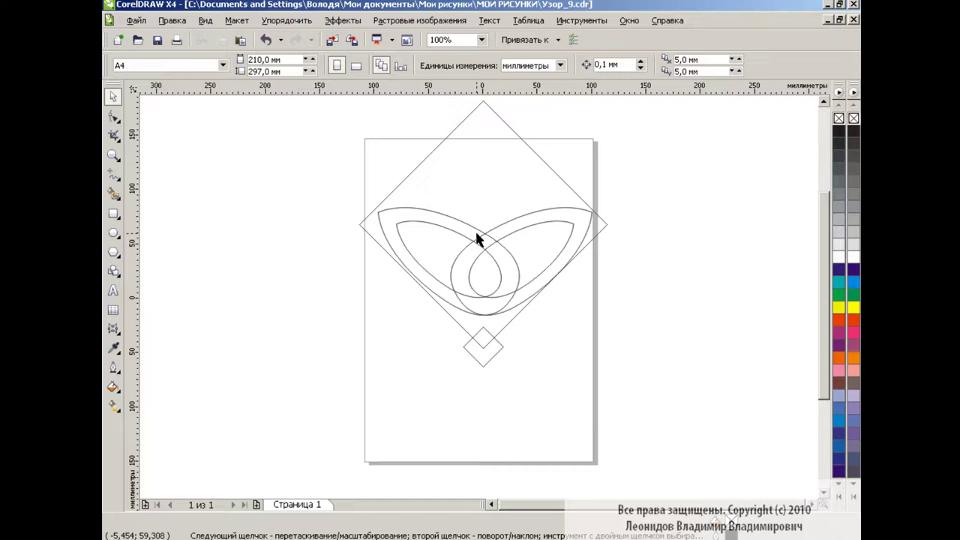
# Smart Fill the centre, right, bottom and left band regions solid blue.
pyautogui.click(114, 195)
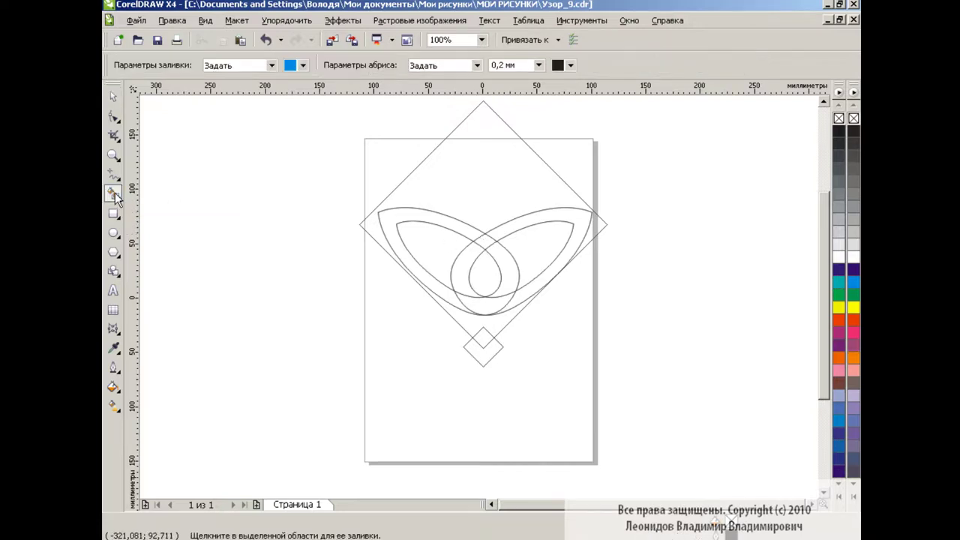
pyautogui.click(485, 240)
pyautogui.click(539, 218)
pyautogui.click(488, 308)
pyautogui.click(448, 291)
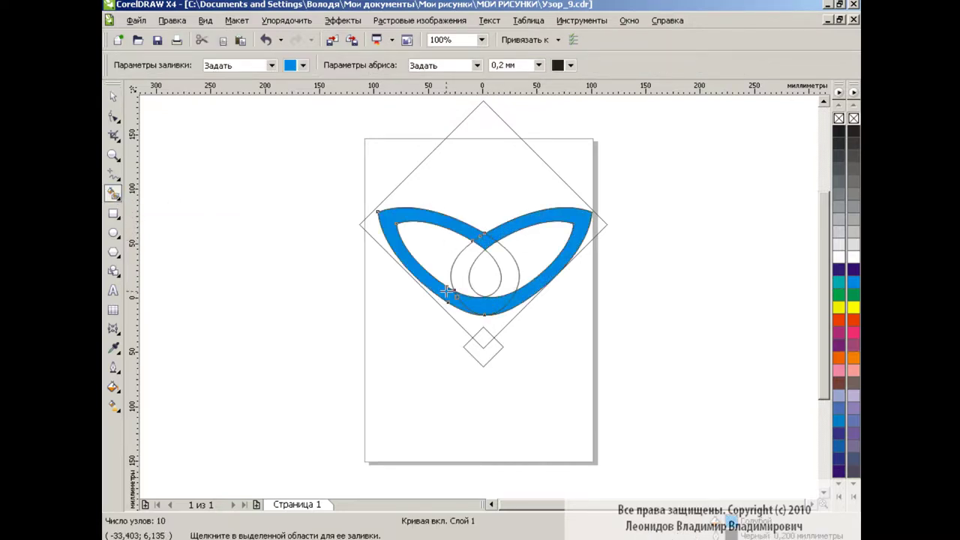
pyautogui.click(113, 96)
pyautogui.click(478, 261)
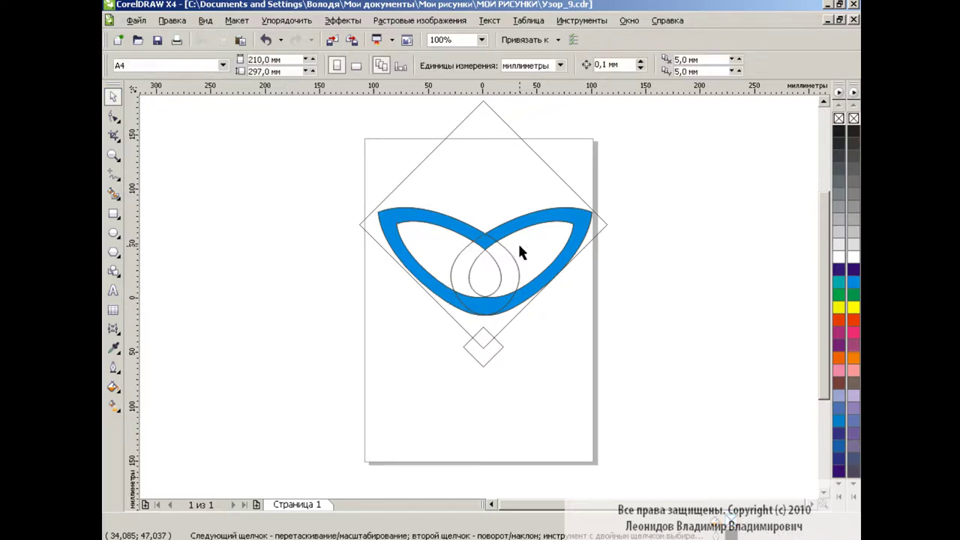
# Weld the two inner circle outlines into the blue band, then zoom to 400%.
pyautogui.click(491, 285)
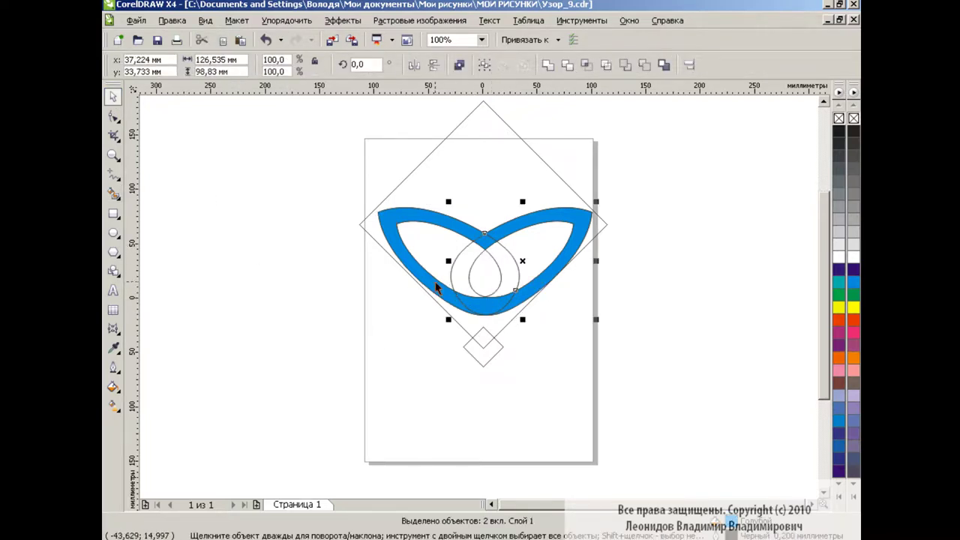
pyautogui.keyDown('shift'); pyautogui.click(437, 288); pyautogui.keyUp('shift')
pyautogui.click(542, 66)
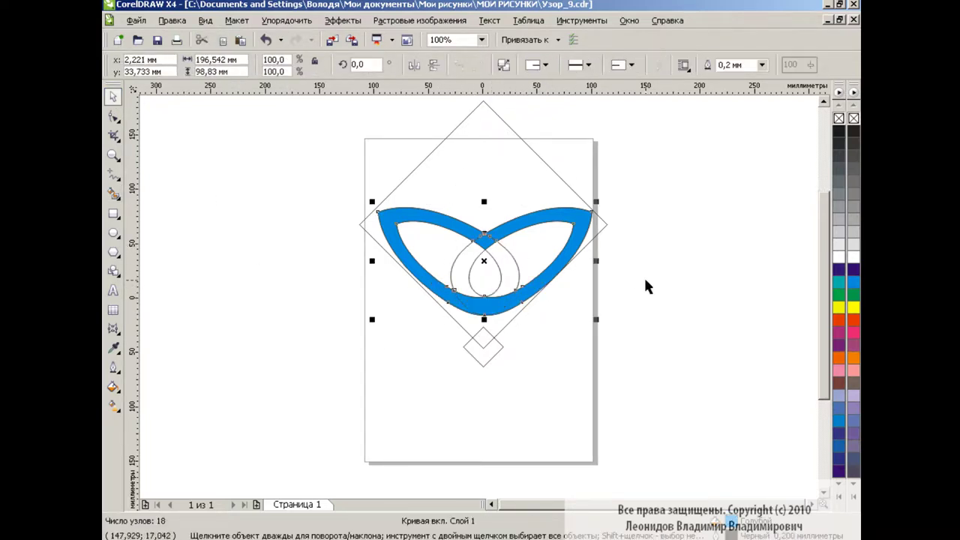
pyautogui.click(641, 275)
pyautogui.click(497, 263)
pyautogui.click(469, 268)
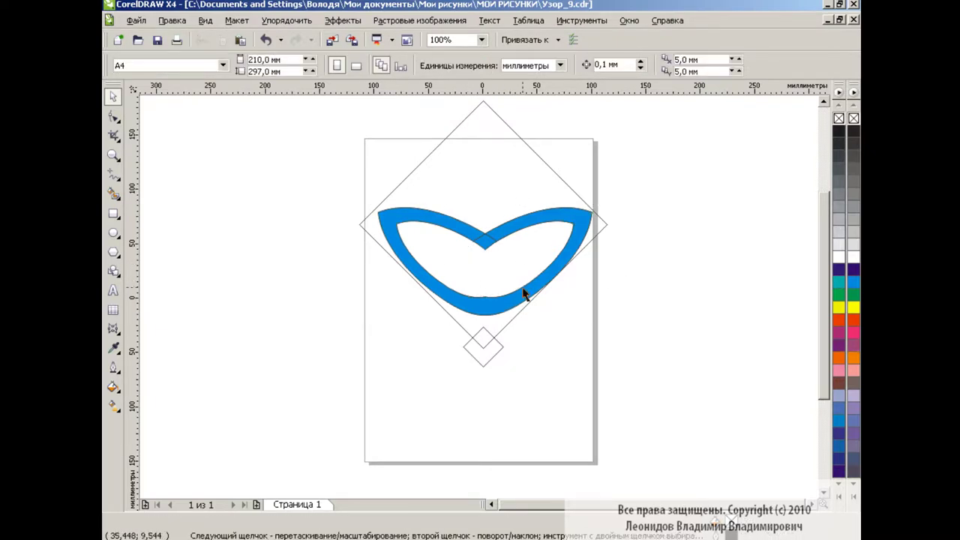
pyautogui.click(481, 40)
pyautogui.click(450, 150)
# Lower the band's bottom point and make the inner bottom node symmetrical, back at 100% zoom.
pyautogui.click(542, 297)
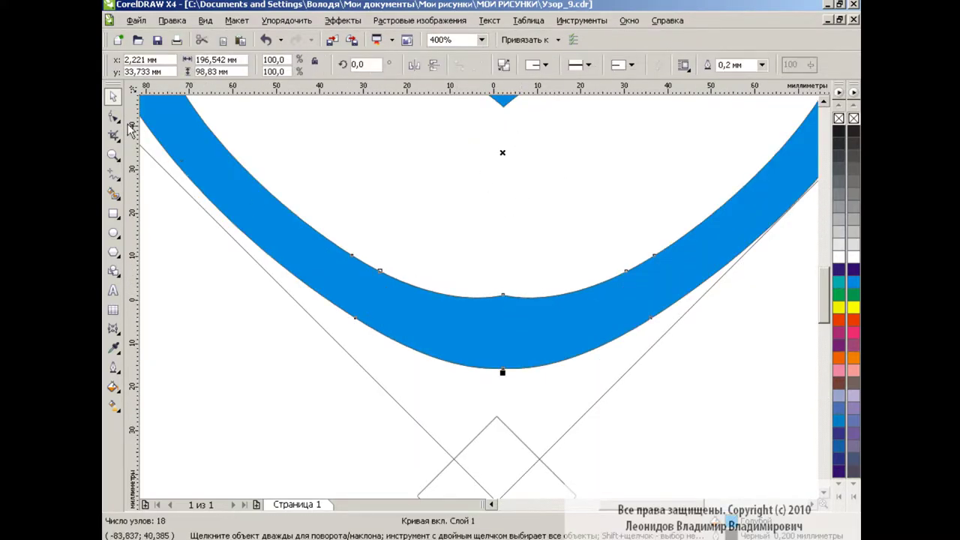
pyautogui.press('F10')
pyautogui.click(502, 368)
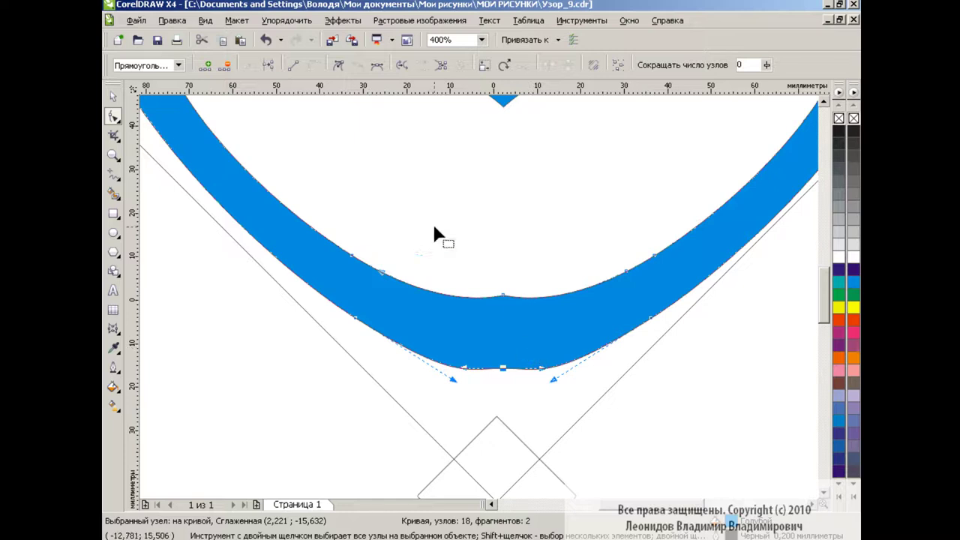
pyautogui.click(264, 39)
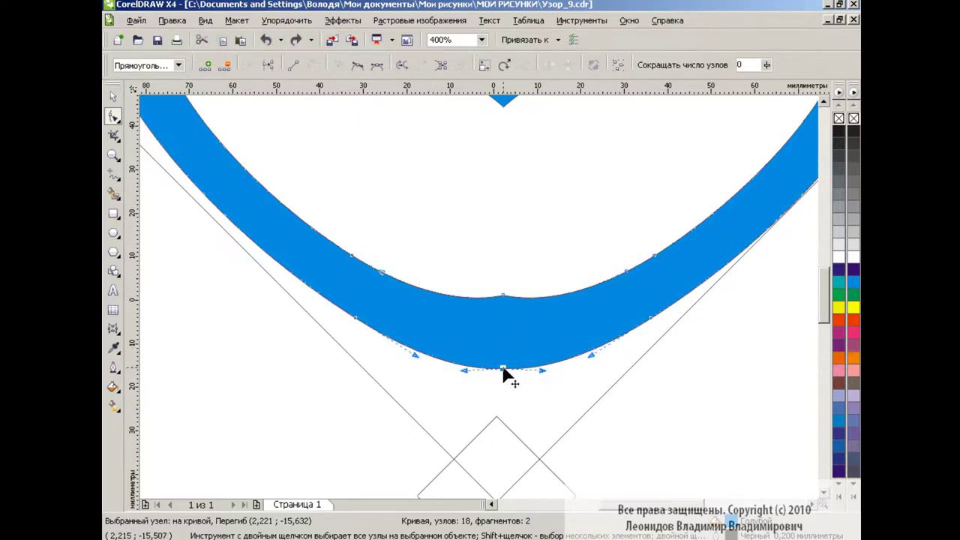
pyautogui.click(295, 39)
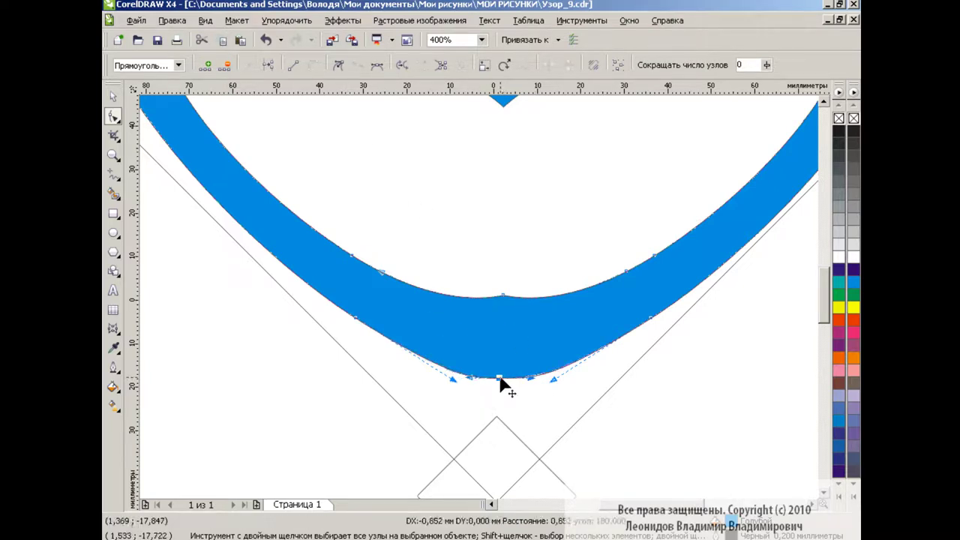
pyautogui.moveTo(502, 297)
pyautogui.mouseDown()
pyautogui.moveTo(501, 307)
pyautogui.moveTo(478, 309)
pyautogui.mouseUp()
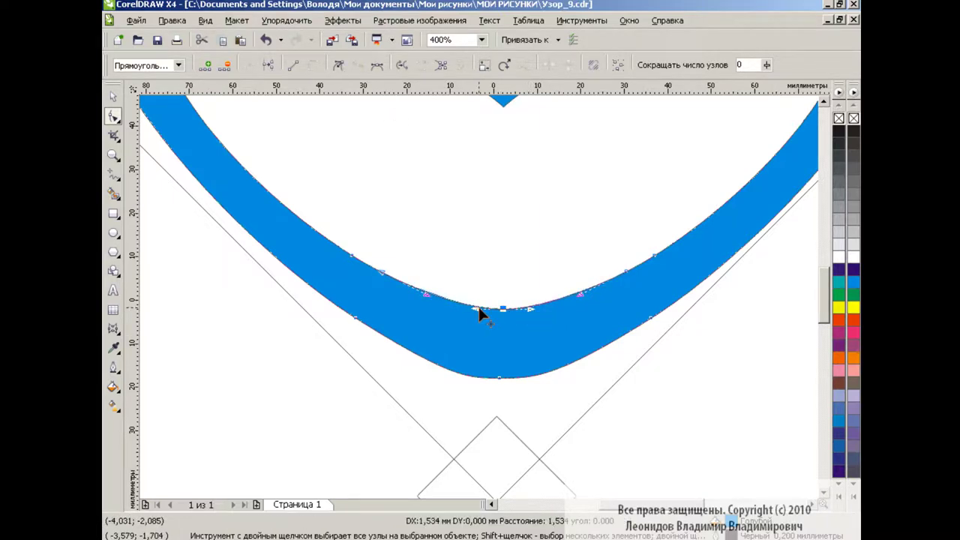
pyautogui.moveTo(502, 308)
pyautogui.mouseDown()
pyautogui.moveTo(503, 323)
pyautogui.moveTo(521, 315)
pyautogui.mouseUp()
pyautogui.press('s')
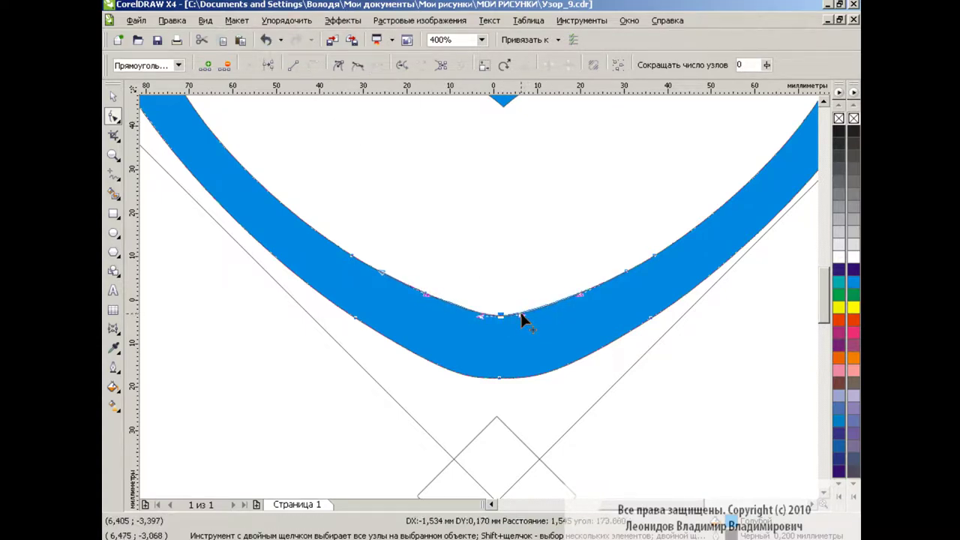
pyautogui.click(481, 40)
pyautogui.click(442, 102)
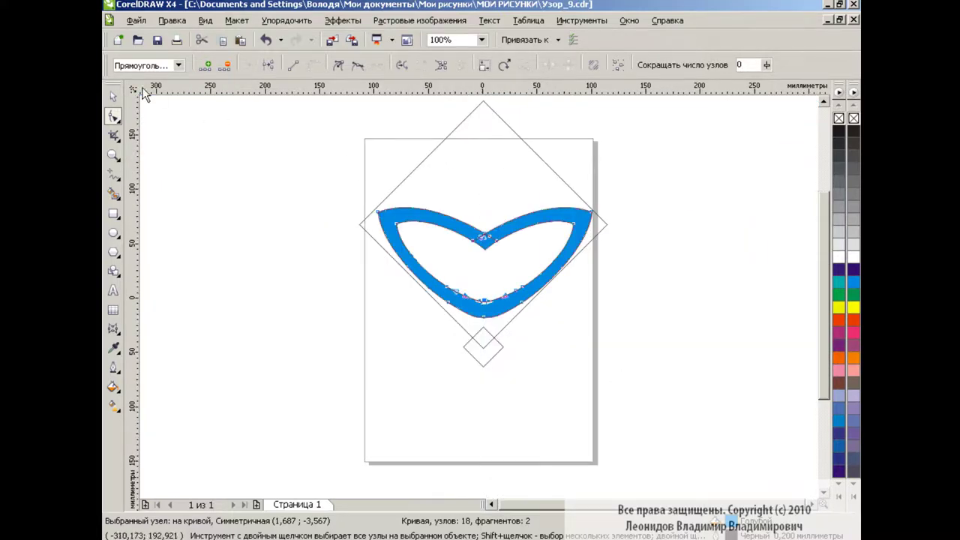
pyautogui.press('space')
pyautogui.click(298, 317)
# At 200% zoom, draw a Bézier curve from the band's central notch to the small diamond.
pyautogui.click(481, 40)
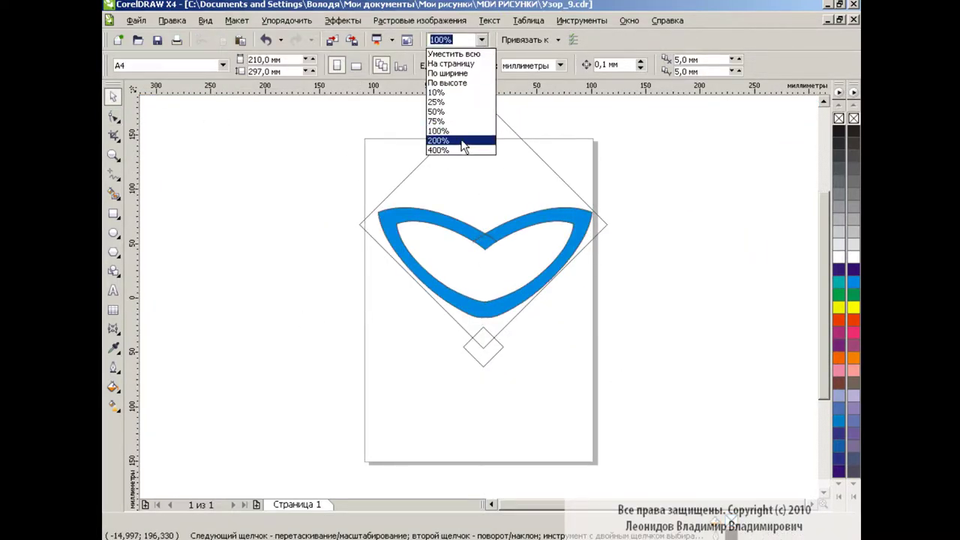
pyautogui.click(461, 143)
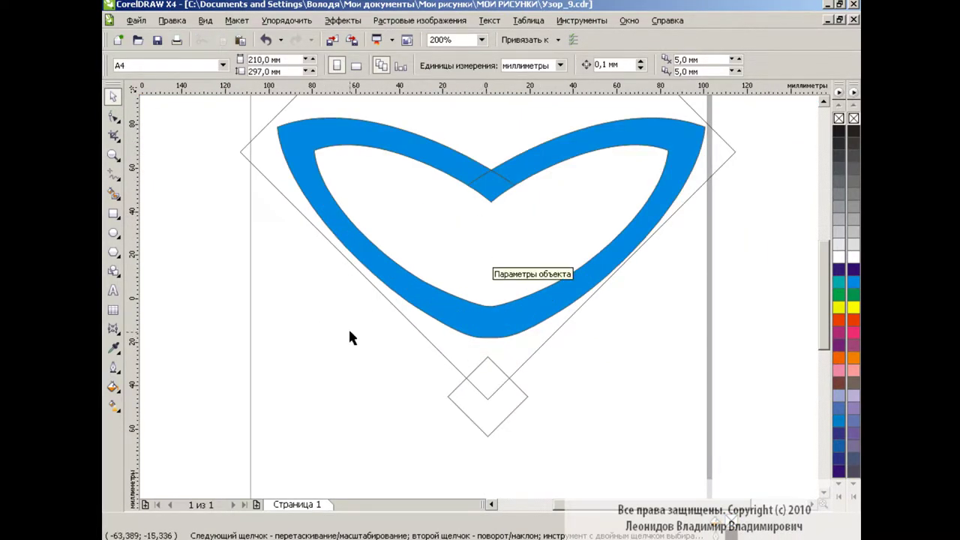
pyautogui.click(113, 174)
pyautogui.click(147, 198)
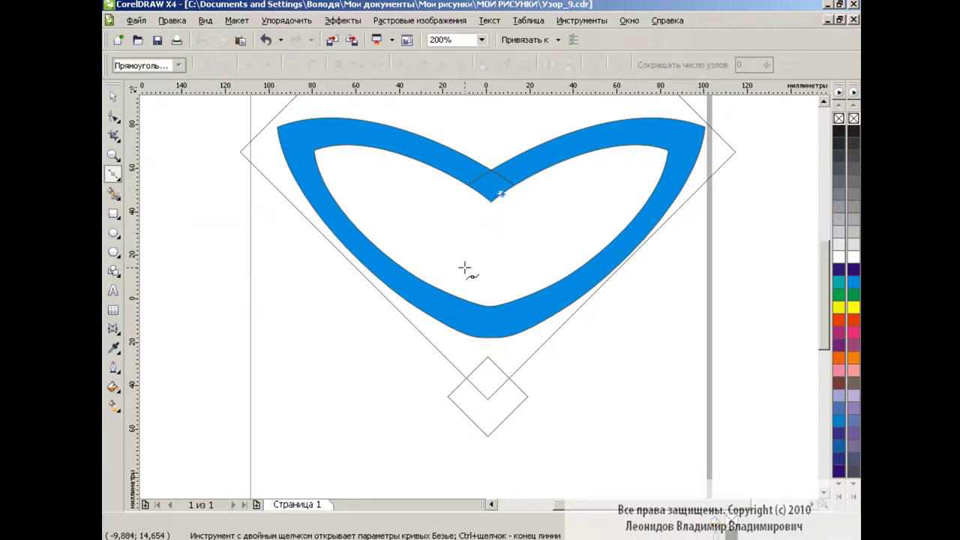
pyautogui.moveTo(464, 267); pyautogui.dragTo(467, 313)
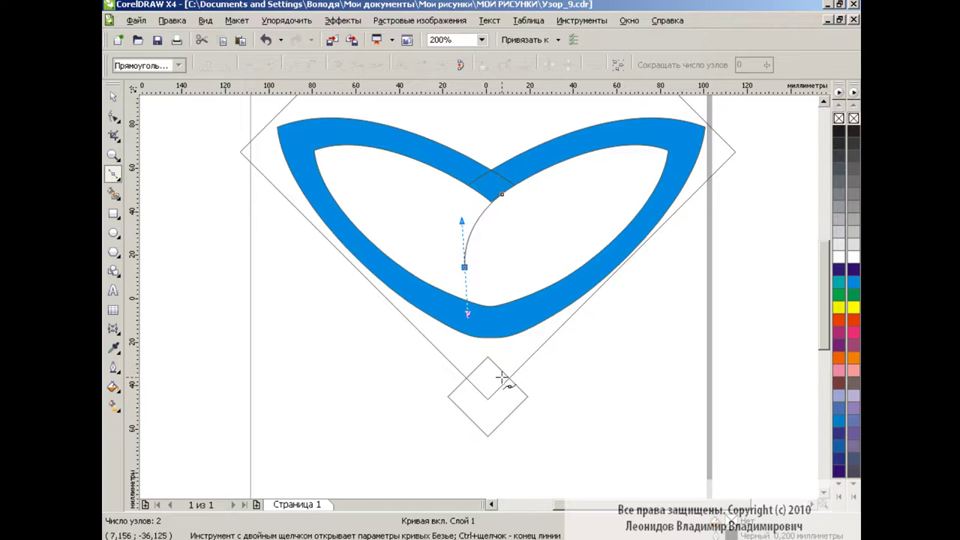
pyautogui.moveTo(487, 373); pyautogui.dragTo(513, 394)
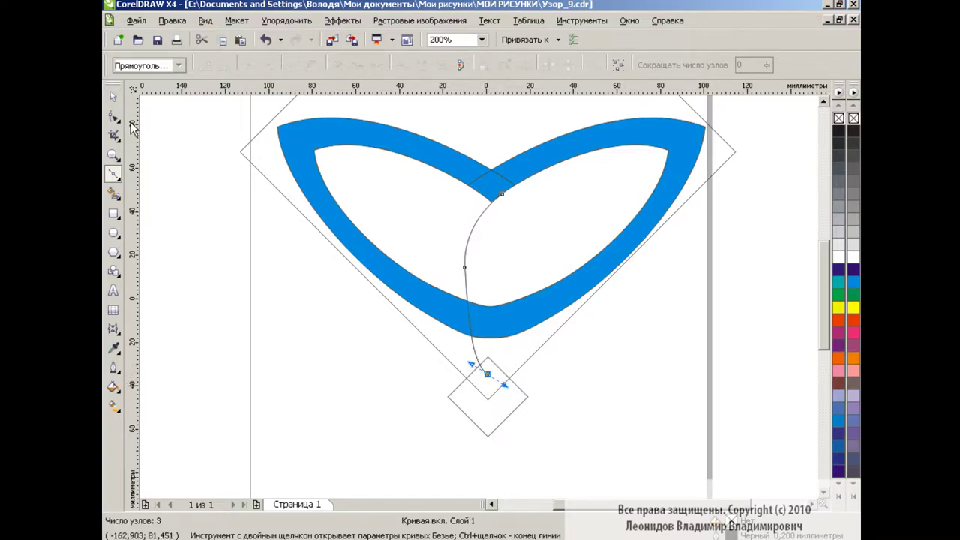
pyautogui.press('F10')
# Reshape the curve's middle and lower nodes into a smooth arc.
pyautogui.moveTo(464, 267); pyautogui.dragTo(445, 272)
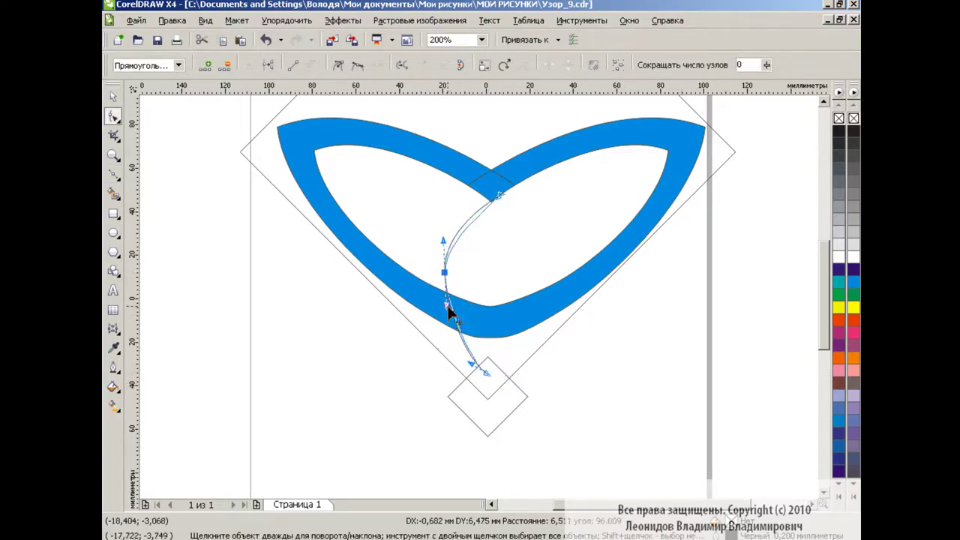
pyautogui.moveTo(501, 194)
pyautogui.mouseDown()
pyautogui.moveTo(506, 203)
pyautogui.moveTo(488, 206)
pyautogui.mouseUp()
pyautogui.moveTo(445, 270); pyautogui.dragTo(449, 257)
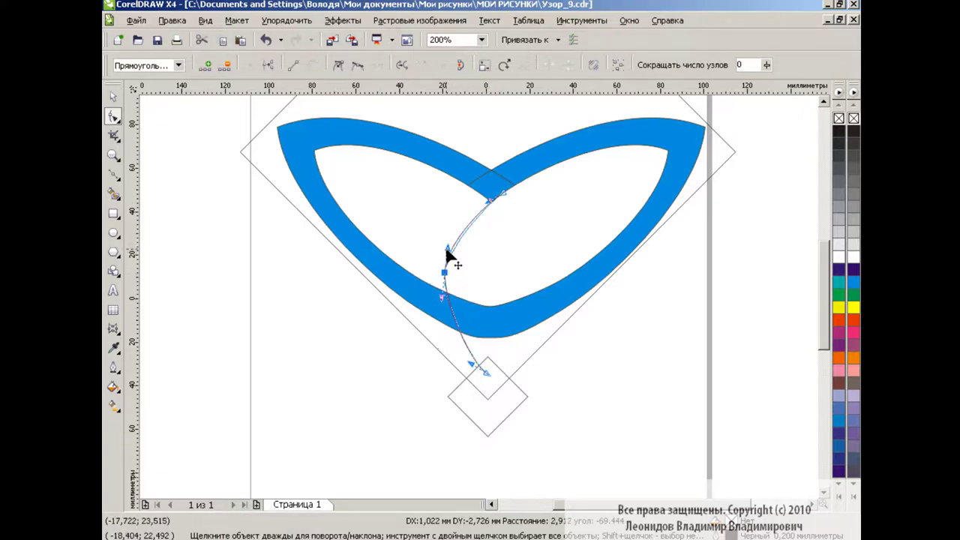
pyautogui.moveTo(472, 365); pyautogui.dragTo(450, 353)
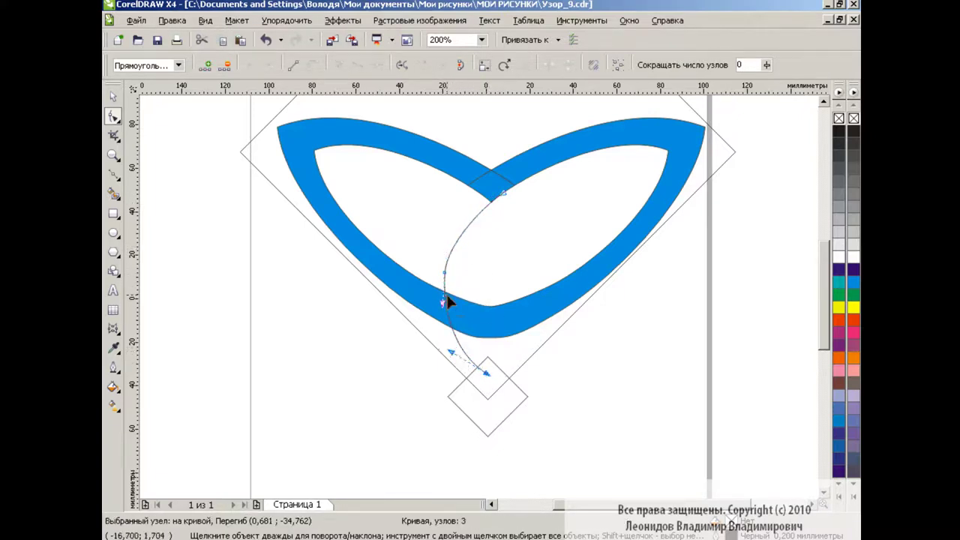
pyautogui.moveTo(442, 303); pyautogui.dragTo(439, 304)
pyautogui.moveTo(452, 352); pyautogui.dragTo(445, 338)
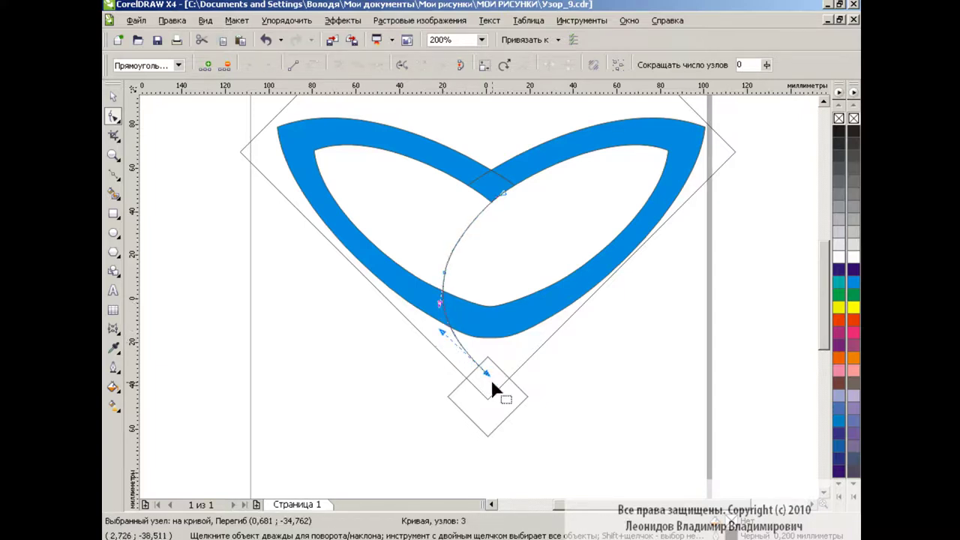
pyautogui.moveTo(490, 377); pyautogui.dragTo(487, 367)
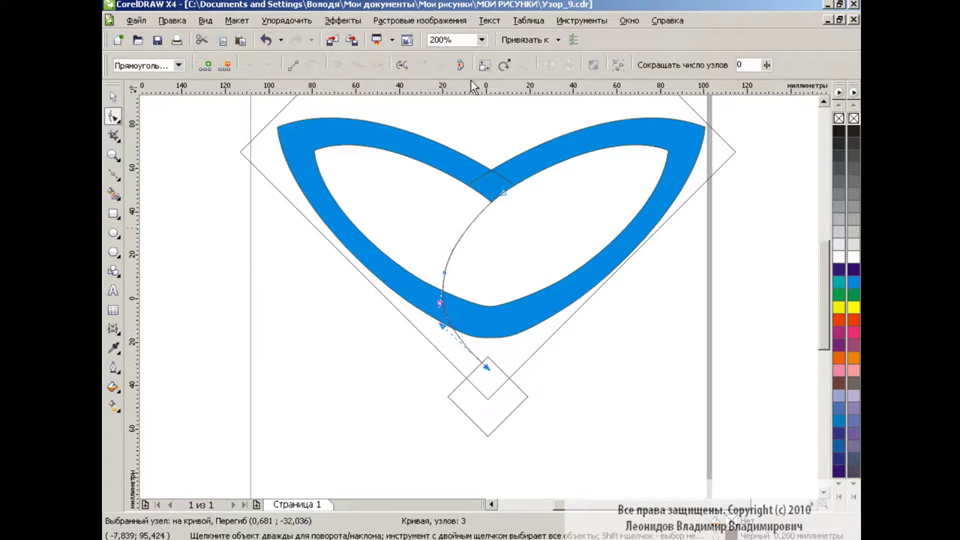
# Zoom to 400% and nudge the curve's top end node at the notch.
pyautogui.click(481, 39)
pyautogui.click(465, 147)
pyautogui.click(481, 40)
pyautogui.click(464, 156)
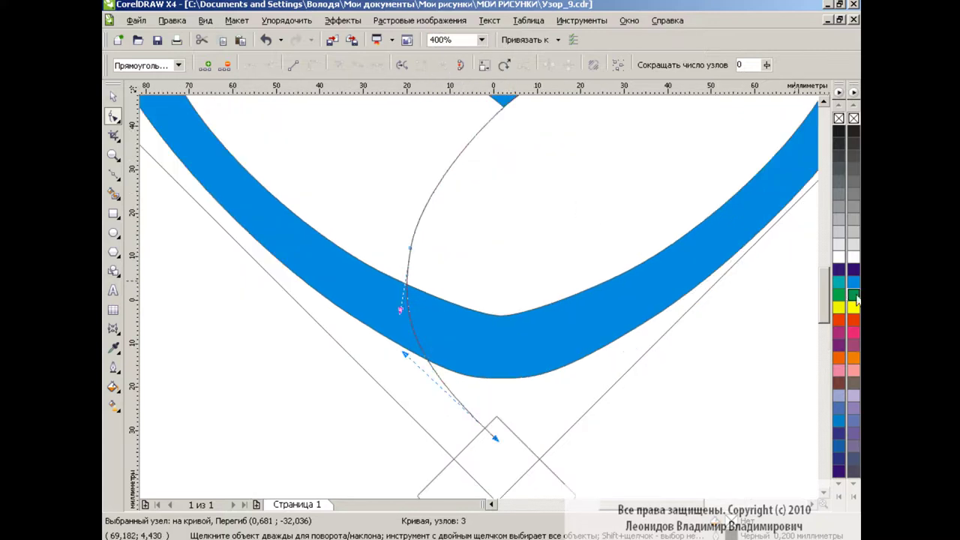
pyautogui.scroll(3, 813, 278)
pyautogui.moveTo(496, 182); pyautogui.dragTo(491, 183)
pyautogui.scroll(-1, 594, 244)
pyautogui.scroll(-1, 594, 243)
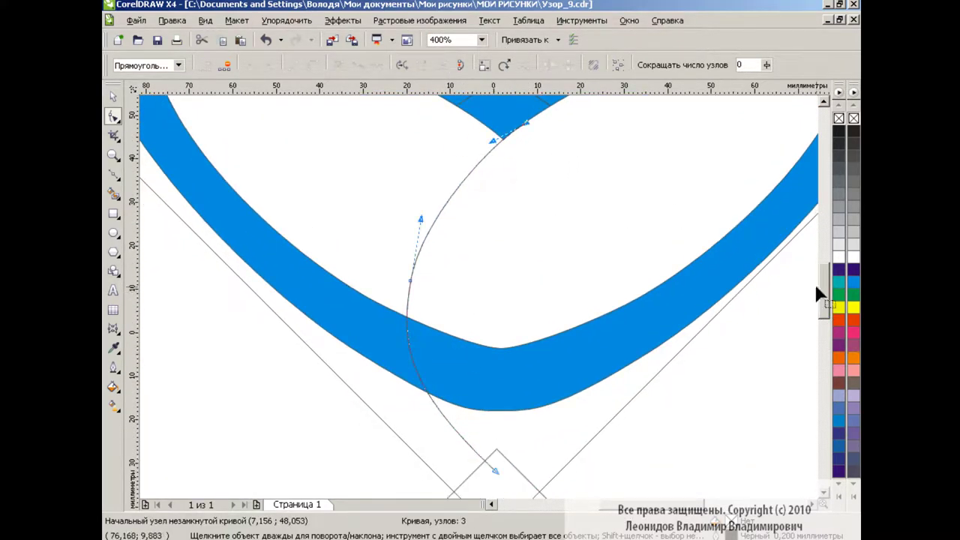
pyautogui.press('space')
# Duplicate the curve, move the copy left, and attach its end to the square's corner.
pyautogui.click(240, 39)
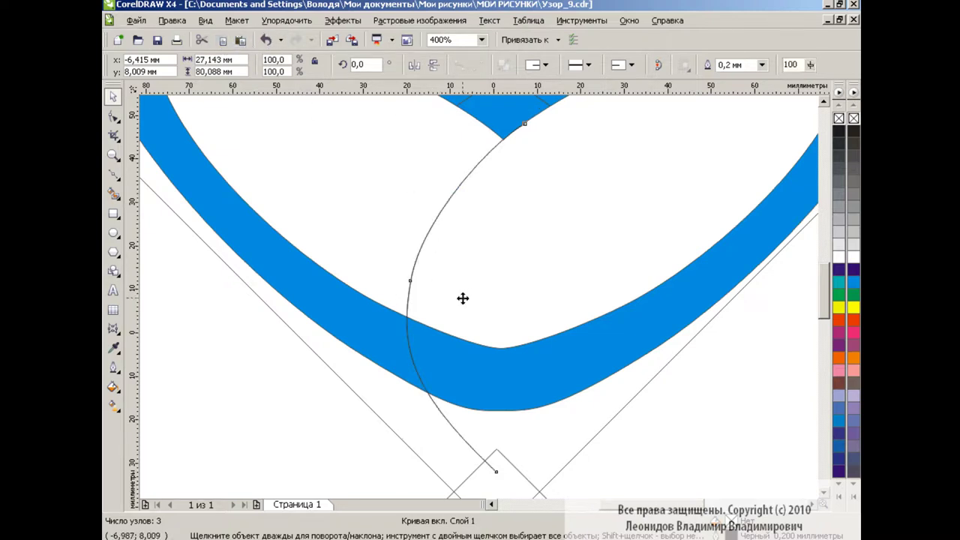
pyautogui.moveTo(462, 297); pyautogui.dragTo(411, 269)
pyautogui.moveTo(823, 303); pyautogui.dragTo(823, 309)
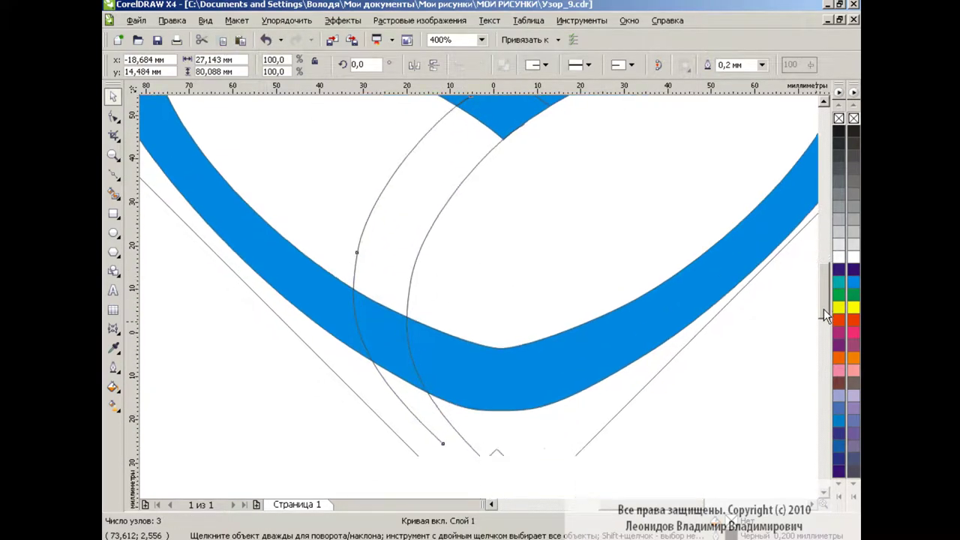
pyautogui.click(113, 116)
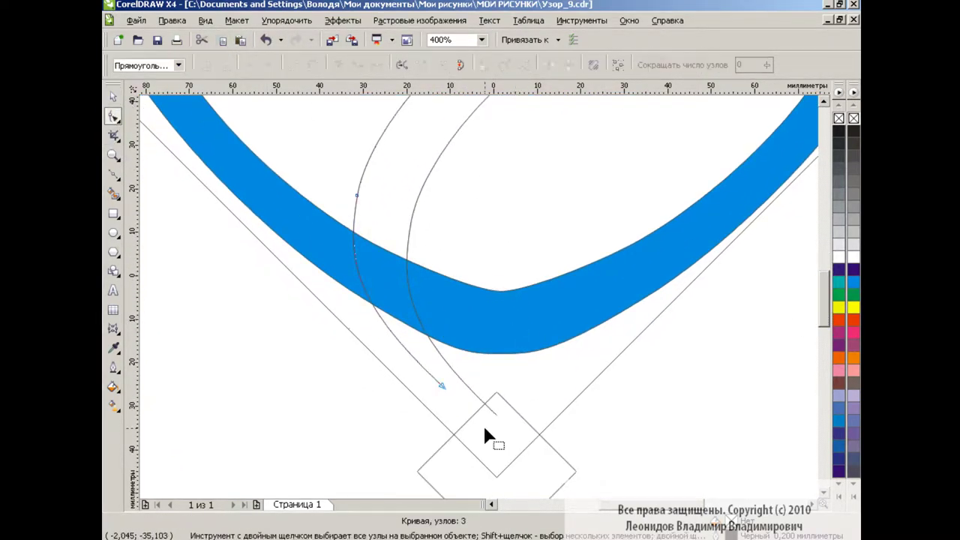
pyautogui.moveTo(443, 386)
pyautogui.mouseDown()
pyautogui.moveTo(475, 453)
pyautogui.moveTo(495, 470)
pyautogui.mouseUp()
pyautogui.moveTo(406, 385); pyautogui.dragTo(337, 353)
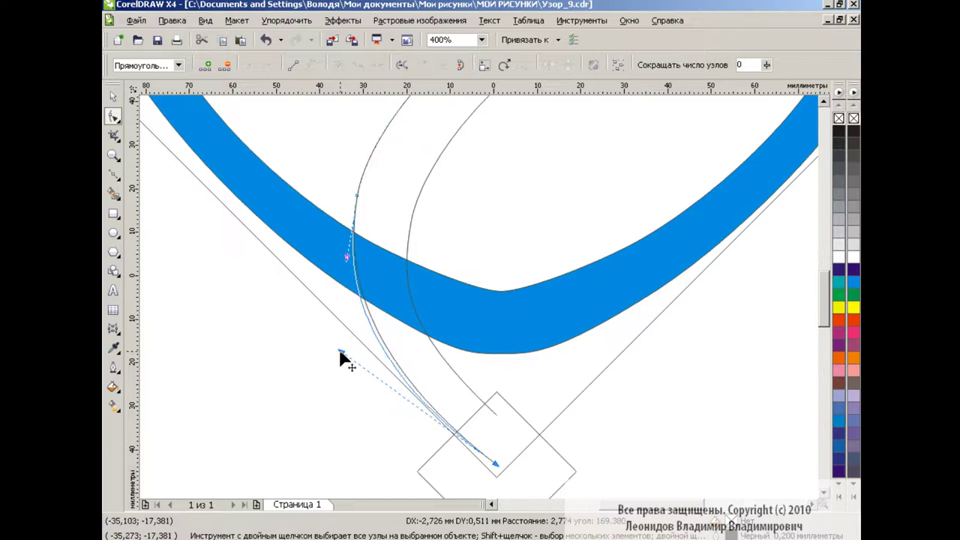
# Bend the left arc smoothly by adjusting its middle node.
pyautogui.click(348, 255)
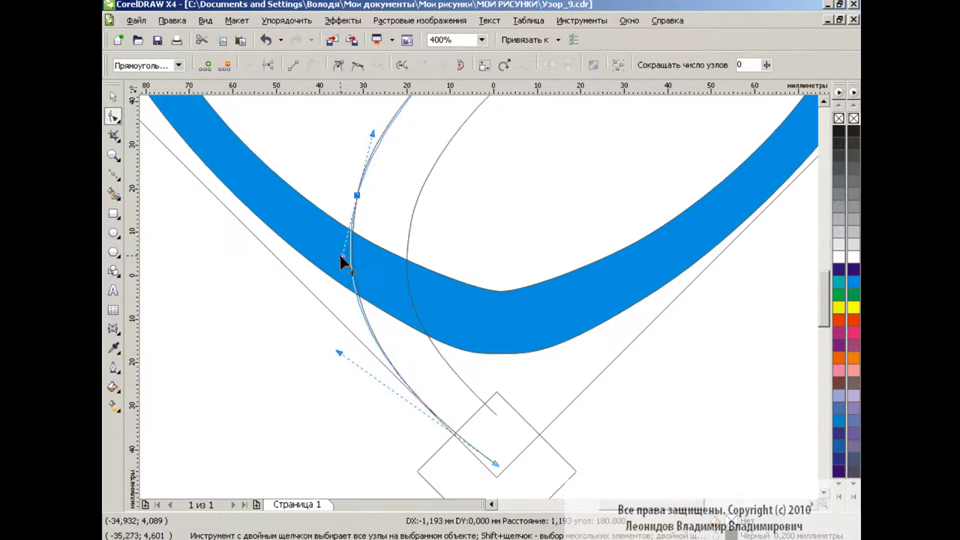
pyautogui.moveTo(821, 305)
pyautogui.mouseDown()
pyautogui.moveTo(820, 294)
pyautogui.moveTo(818, 307)
pyautogui.mouseUp()
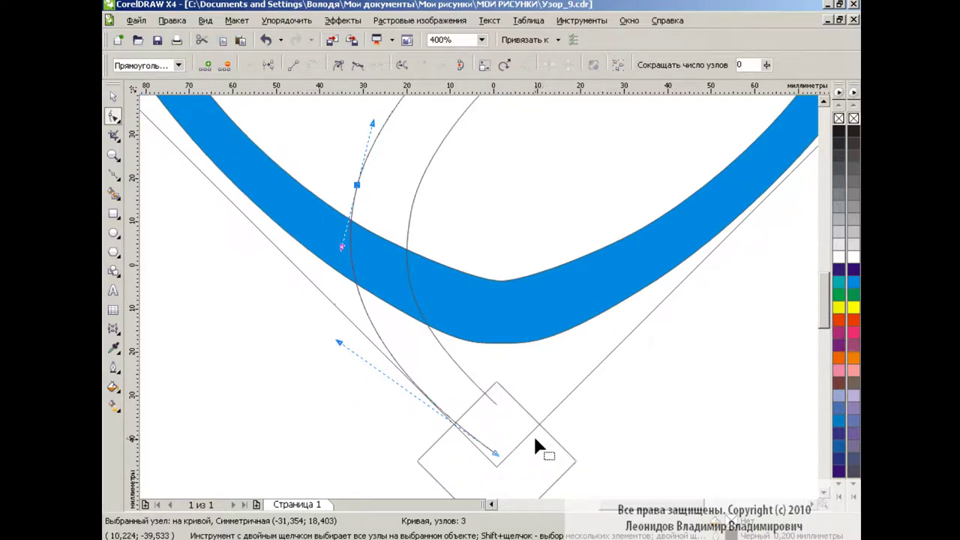
pyautogui.click(481, 39)
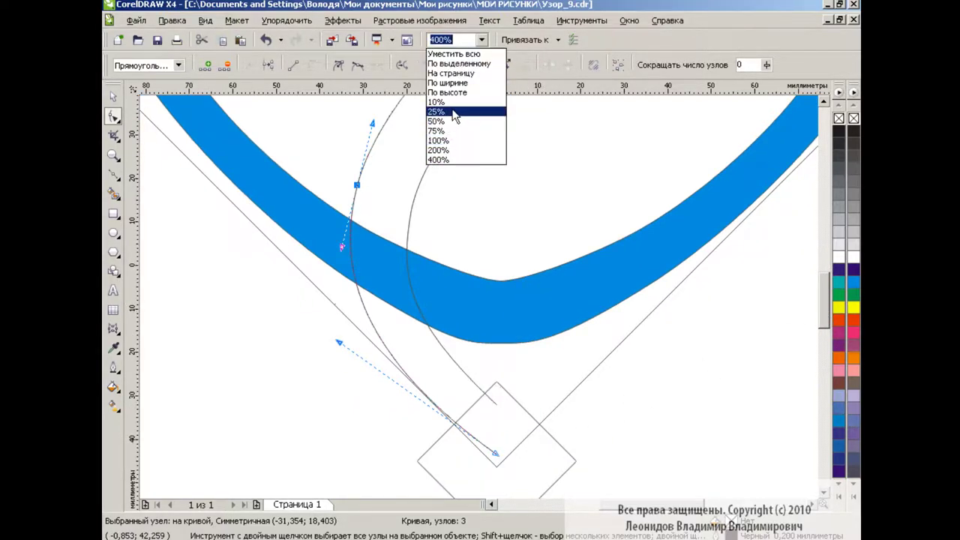
pyautogui.click(466, 6)
pyautogui.click(822, 100)
pyautogui.press('space')
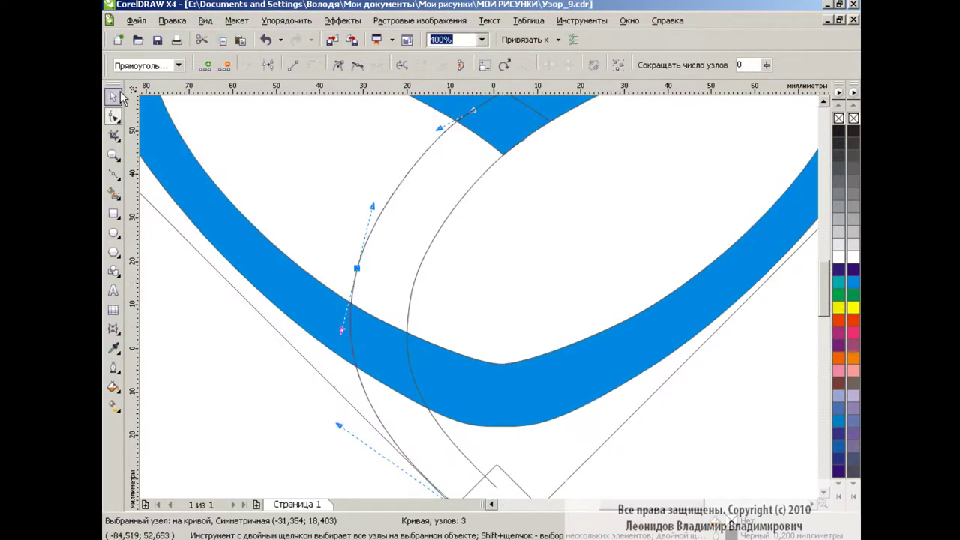
# Mirror the arc copy horizontally and move it to the right side.
pyautogui.click(413, 64)
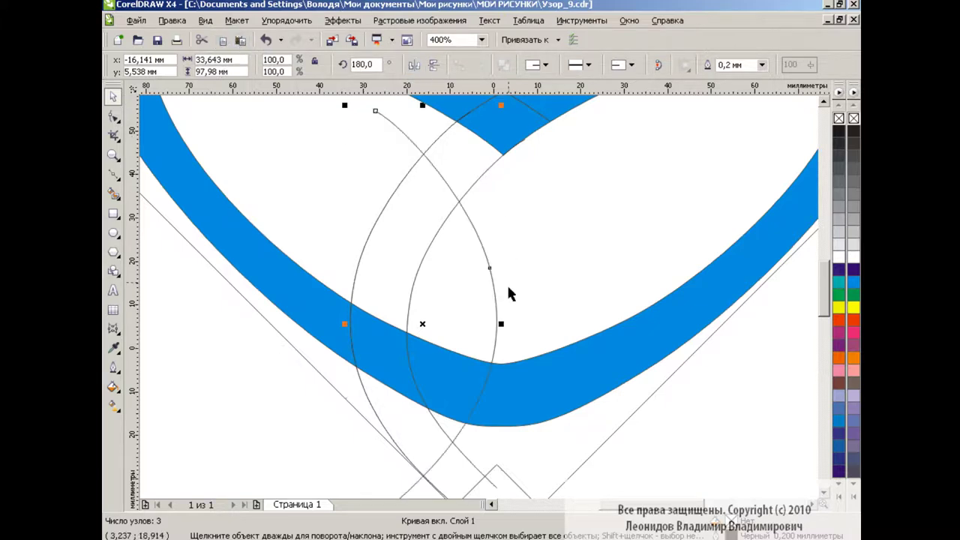
pyautogui.moveTo(424, 323); pyautogui.dragTo(583, 320)
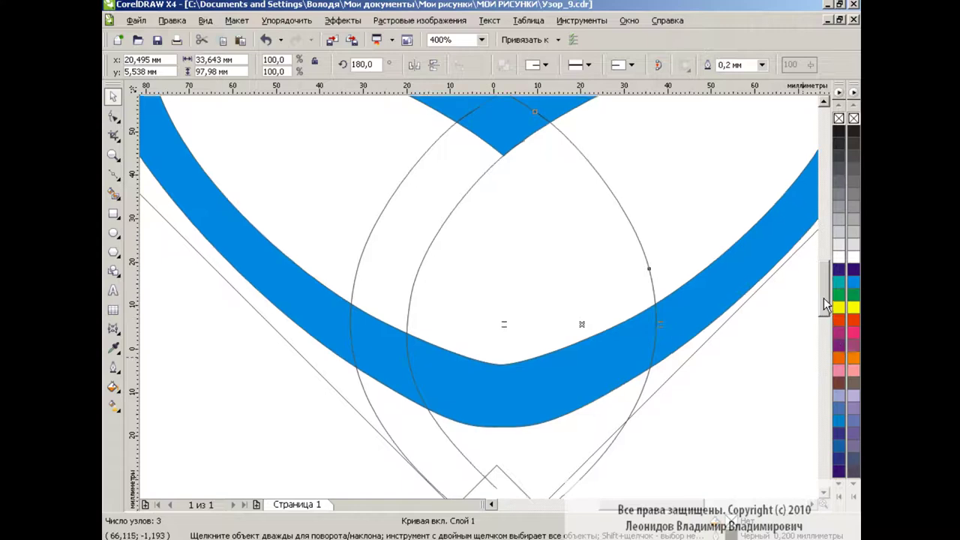
pyautogui.moveTo(825, 307)
pyautogui.mouseDown()
pyautogui.moveTo(822, 297)
pyautogui.moveTo(823, 315)
pyautogui.mouseUp()
# Mirror the inner arc to the right and pull the bottom nodes together at the leaf tip.
pyautogui.click(417, 199)
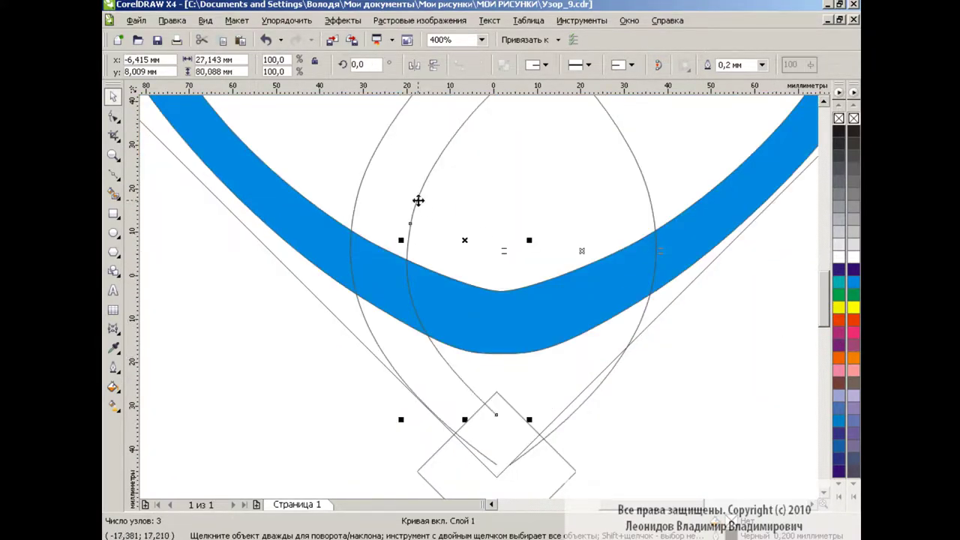
pyautogui.click(414, 65)
pyautogui.scroll(3, 491, 343)
pyautogui.moveTo(464, 349); pyautogui.dragTo(541, 349)
pyautogui.moveTo(817, 300); pyautogui.dragTo(815, 305)
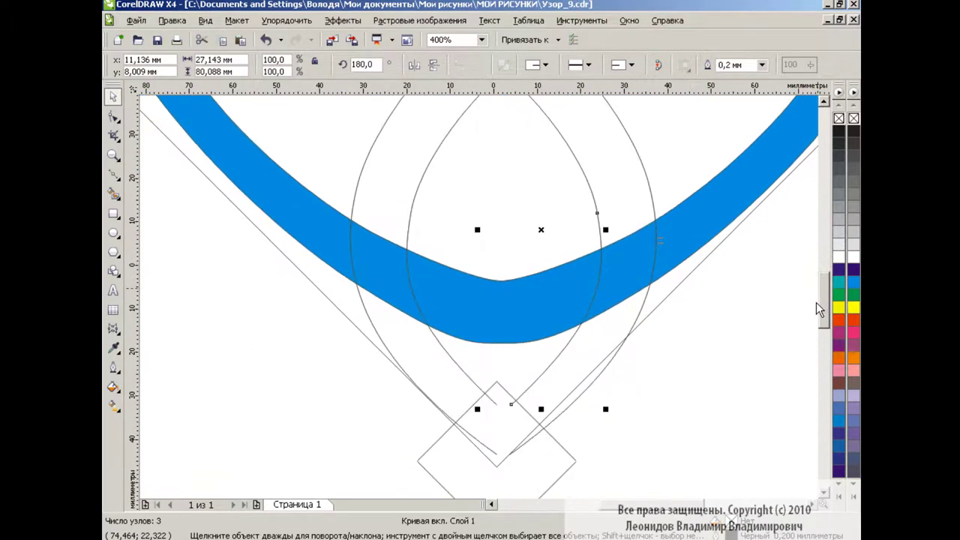
pyautogui.press('F10')
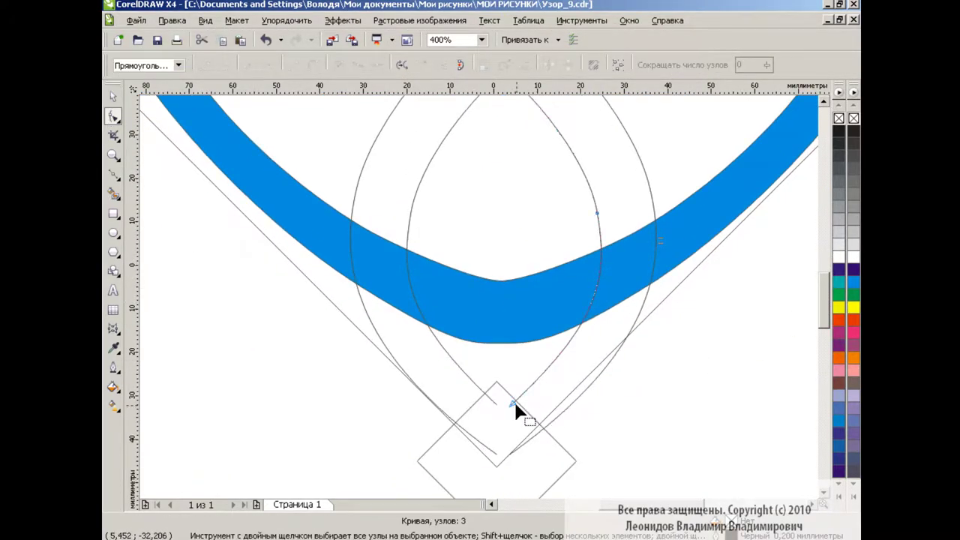
pyautogui.moveTo(512, 404)
pyautogui.mouseDown()
pyautogui.moveTo(500, 403)
pyautogui.moveTo(496, 453)
pyautogui.mouseUp()
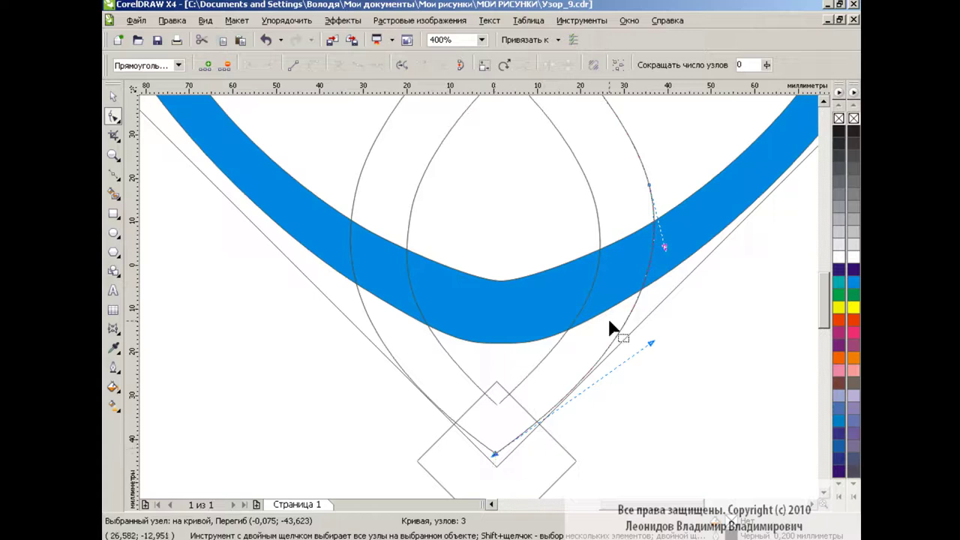
pyautogui.click(496, 405)
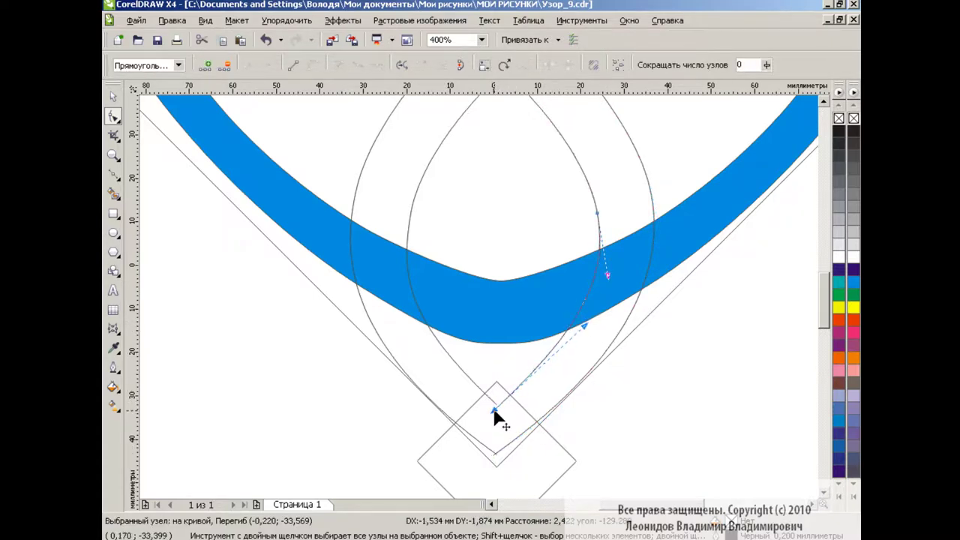
pyautogui.click(501, 405)
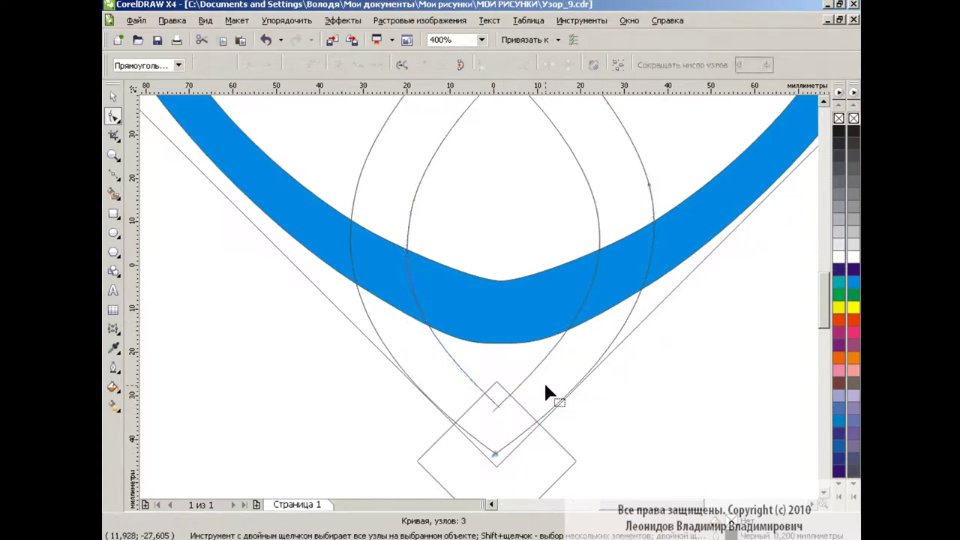
# Drag the inner leaf curve's bottom node onto the small diamond's top corner, then zoom to 200%.
pyautogui.click(567, 454)
pyautogui.moveTo(826, 309); pyautogui.dragTo(811, 307)
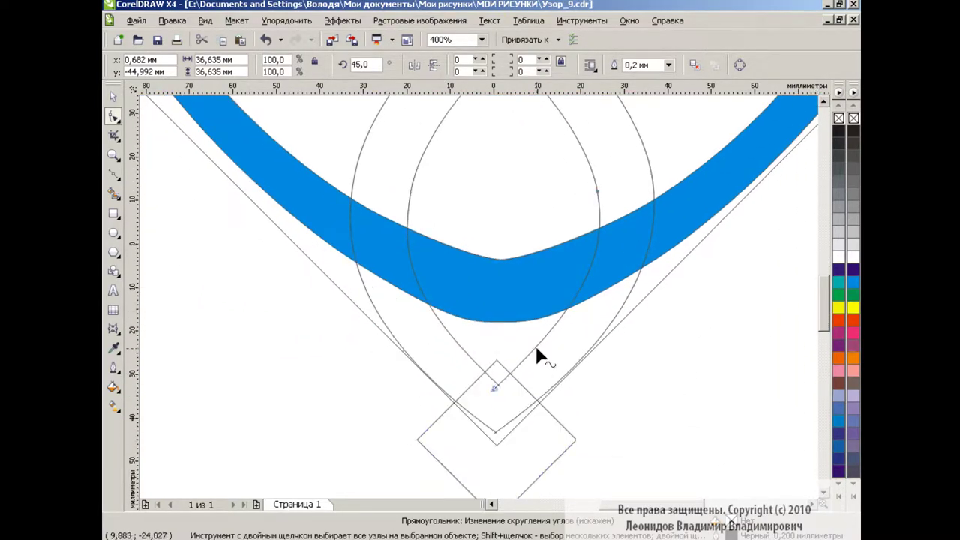
pyautogui.click(495, 392)
pyautogui.moveTo(495, 390)
pyautogui.mouseDown()
pyautogui.moveTo(484, 378)
pyautogui.moveTo(501, 382)
pyautogui.mouseUp()
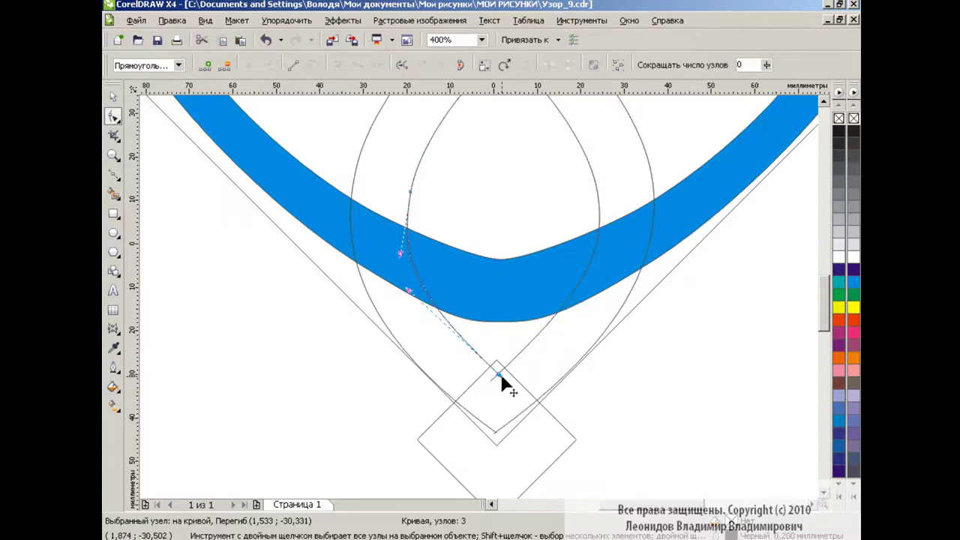
pyautogui.moveTo(821, 318)
pyautogui.mouseDown()
pyautogui.moveTo(819, 296)
pyautogui.moveTo(821, 322)
pyautogui.mouseUp()
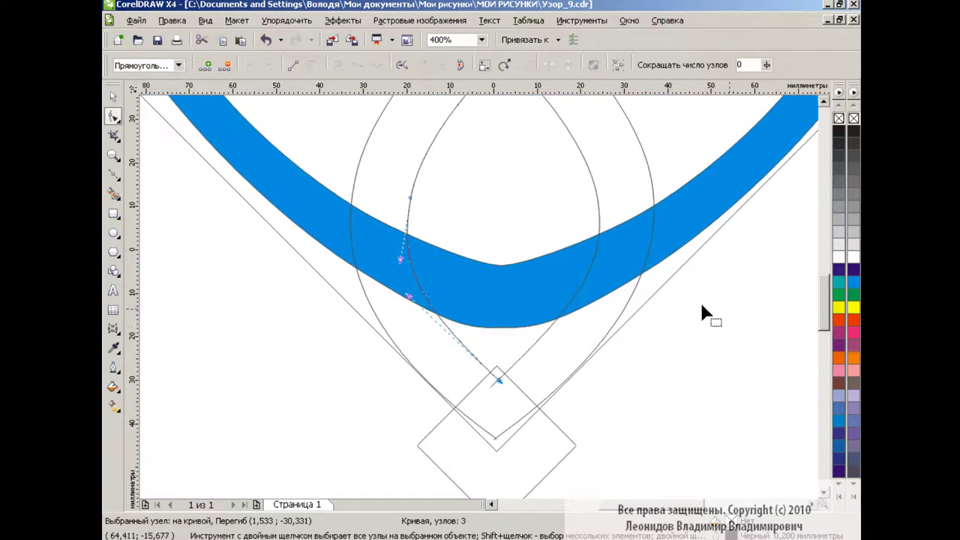
pyautogui.press('space')
pyautogui.click(481, 39)
pyautogui.click(449, 153)
# Zoom out to view the whole ornament, then return to 400% zoom.
pyautogui.click(628, 275)
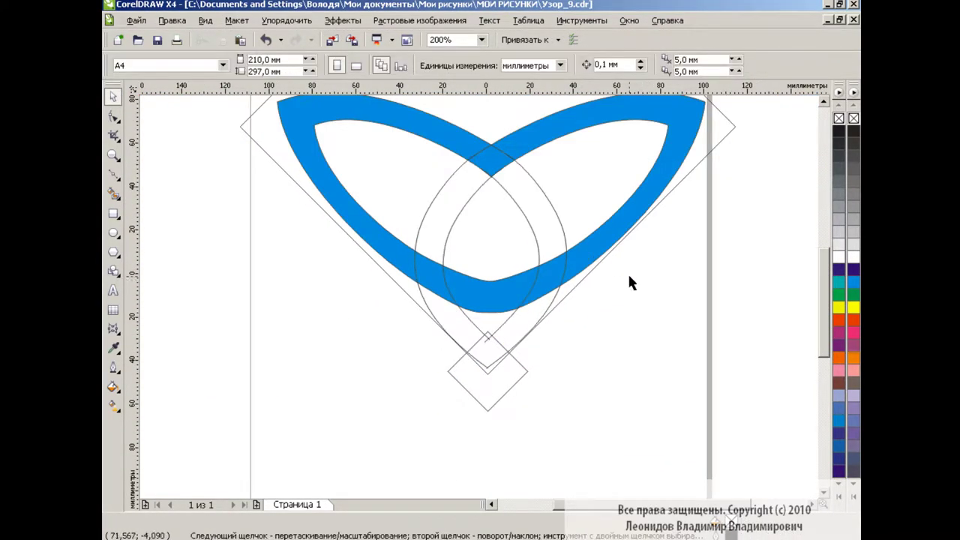
pyautogui.moveTo(820, 273); pyautogui.dragTo(820, 262)
pyautogui.click(481, 40)
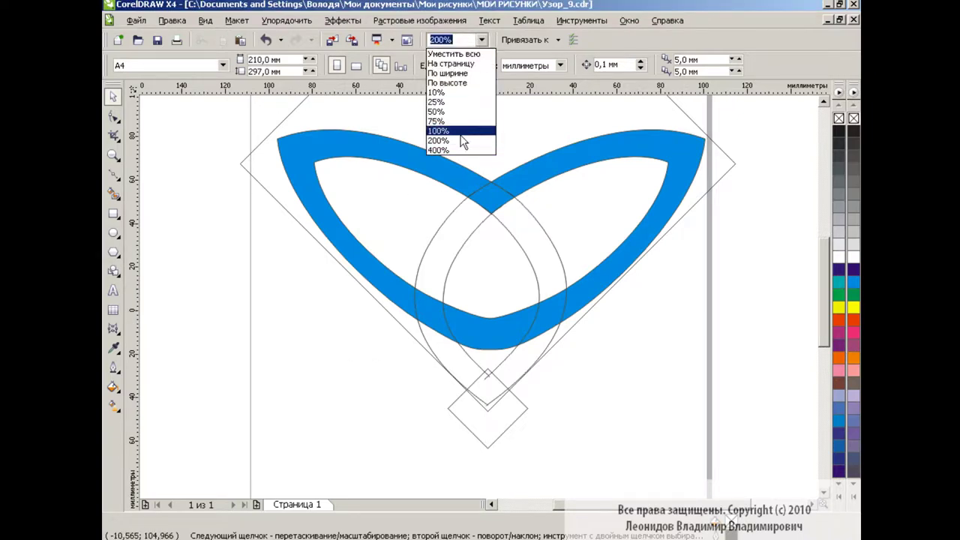
pyautogui.click(450, 141)
# Draw a Bézier curve from the small diamond's top corner bending down-left.
pyautogui.click(113, 174)
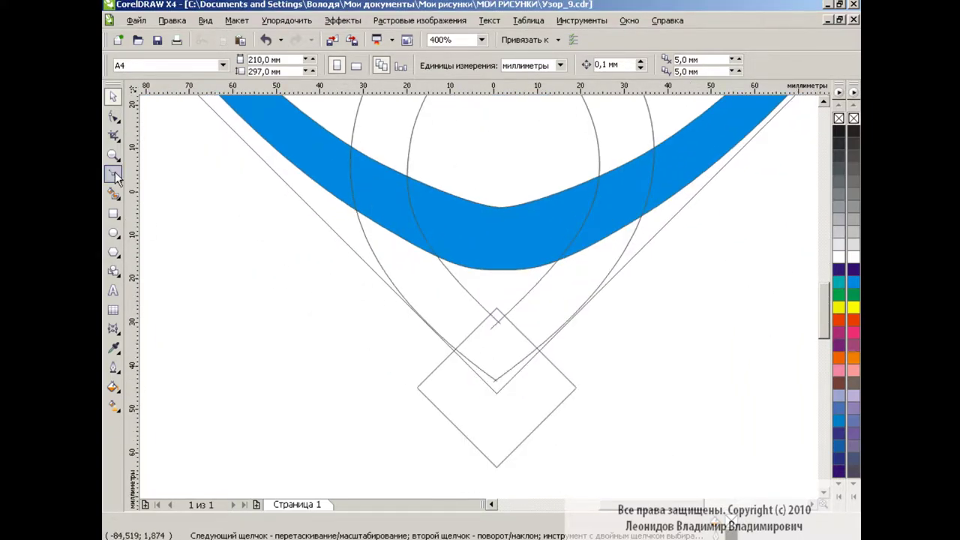
pyautogui.click(501, 319)
pyautogui.moveTo(416, 367); pyautogui.dragTo(387, 354)
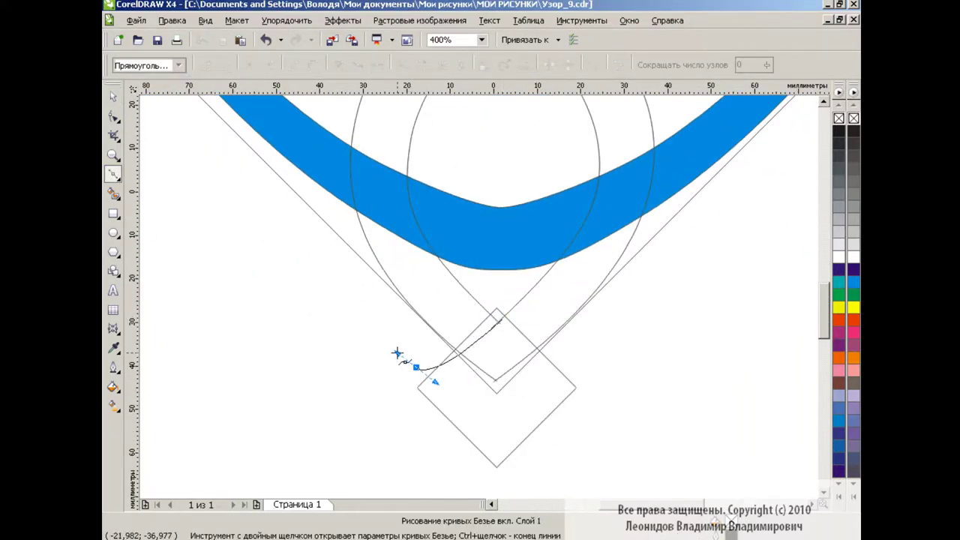
pyautogui.press('space')
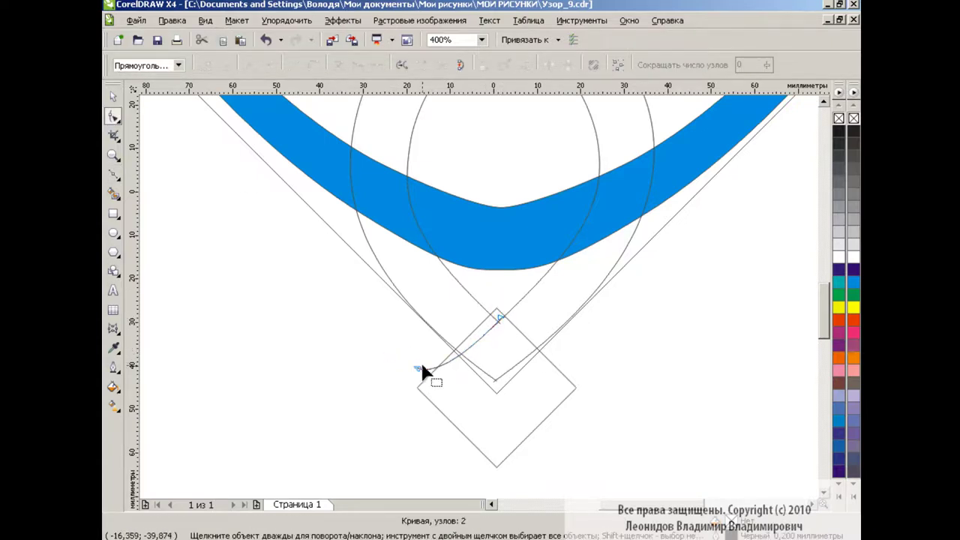
# Nudge the curve's end node down and then up-left to reshape the curve.
pyautogui.moveTo(419, 369); pyautogui.dragTo(419, 374)
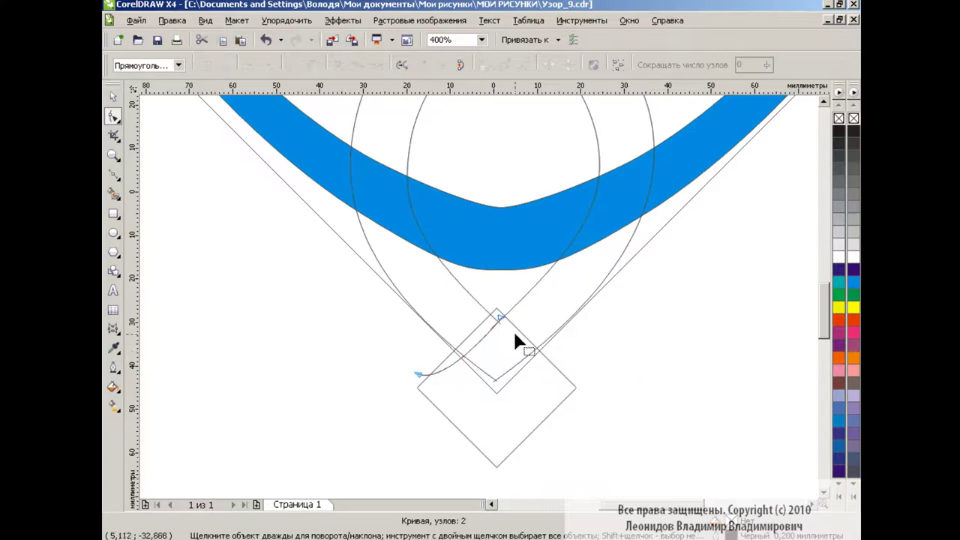
pyautogui.click(417, 373)
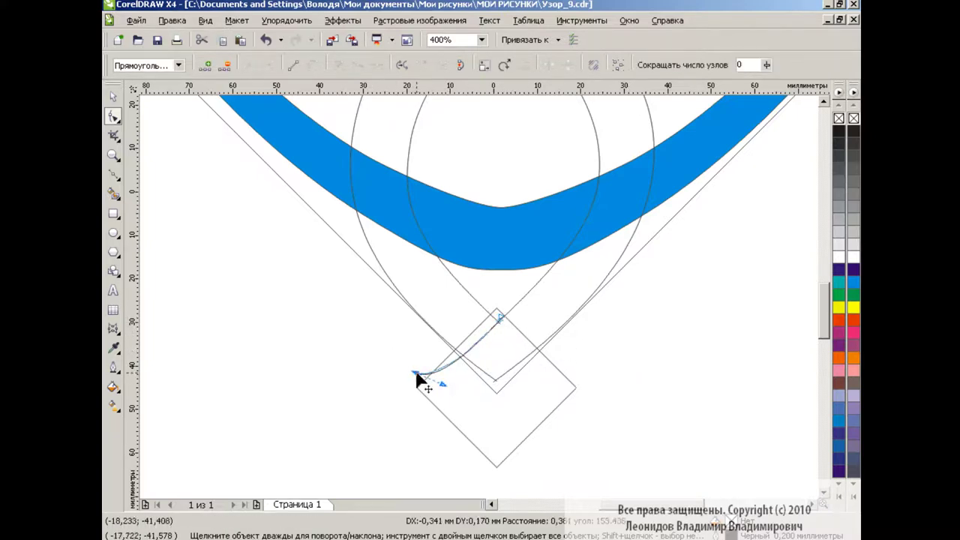
pyautogui.moveTo(418, 374); pyautogui.dragTo(413, 370)
pyautogui.click(692, 335)
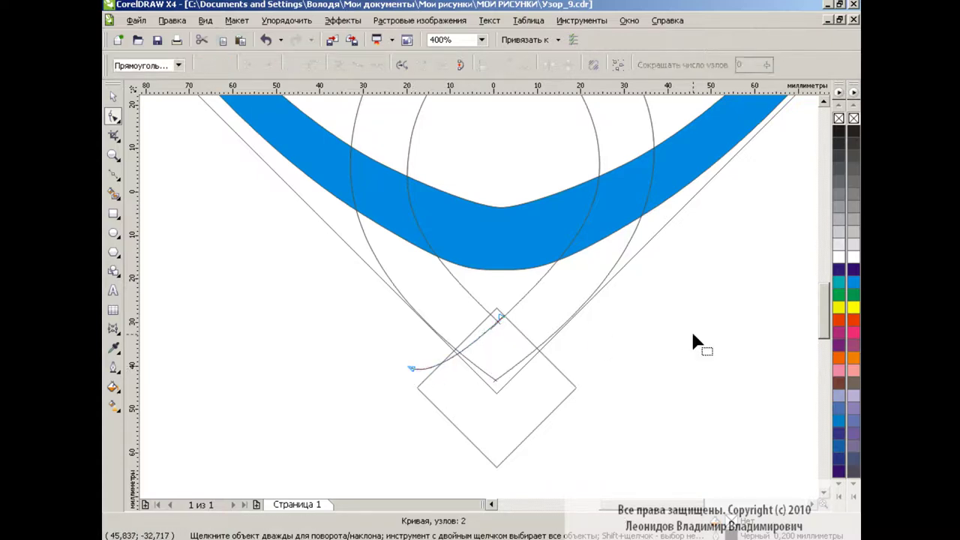
pyautogui.click(114, 96)
pyautogui.click(300, 307)
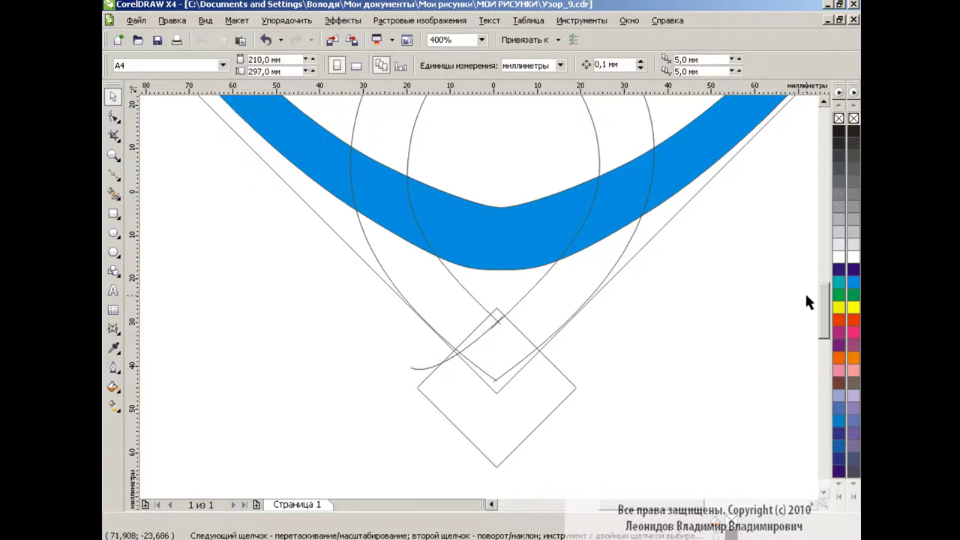
pyautogui.scroll(3, 810, 298)
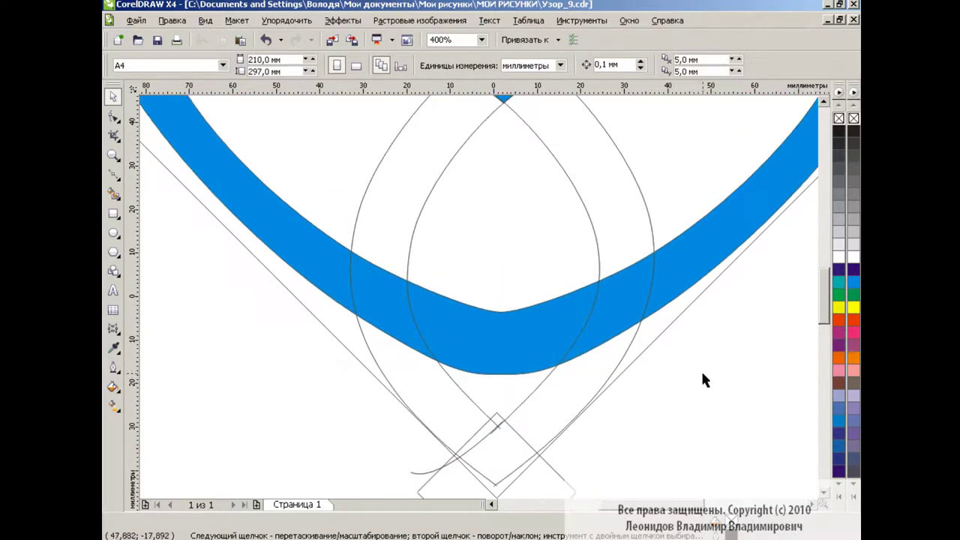
# Smart Fill the lower crossing band blue, combine it, and shrink it to 43.3% at lower right.
pyautogui.click(114, 192)
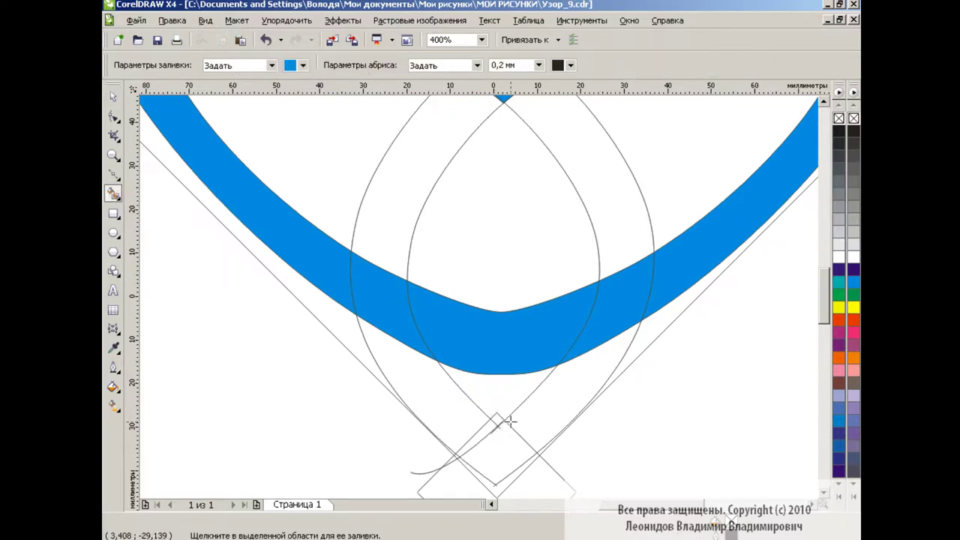
pyautogui.click(504, 444)
pyautogui.press('space')
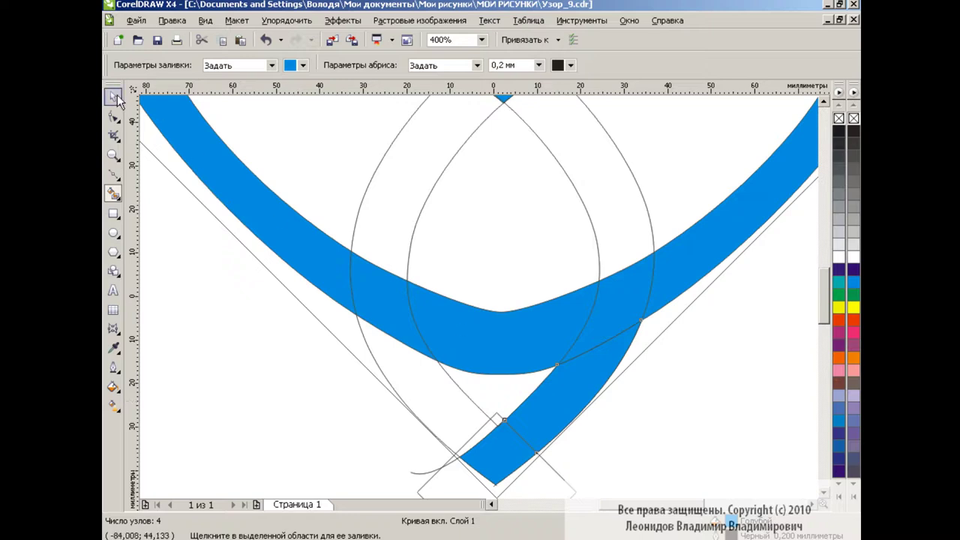
pyautogui.click(547, 66)
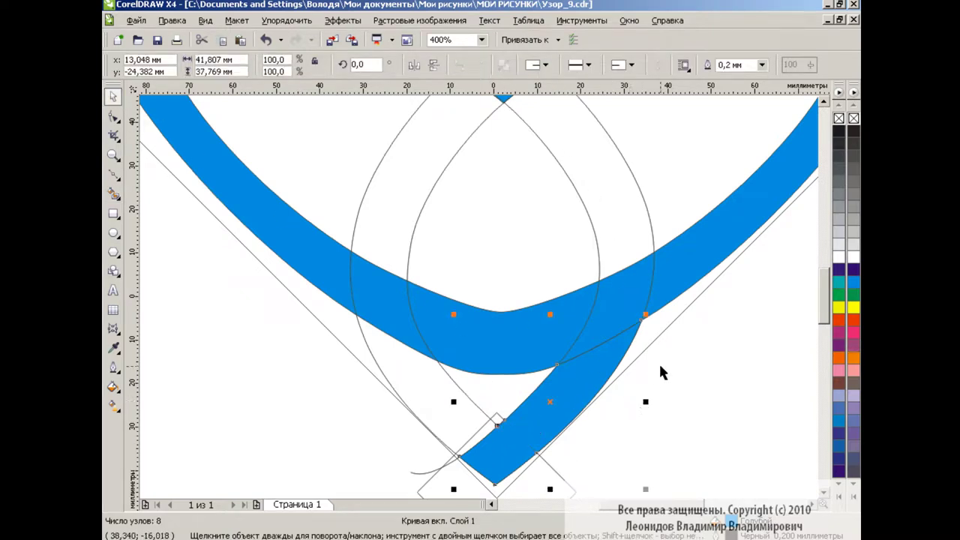
pyautogui.moveTo(549, 402); pyautogui.dragTo(706, 380)
pyautogui.moveTo(800, 288); pyautogui.dragTo(691, 390)
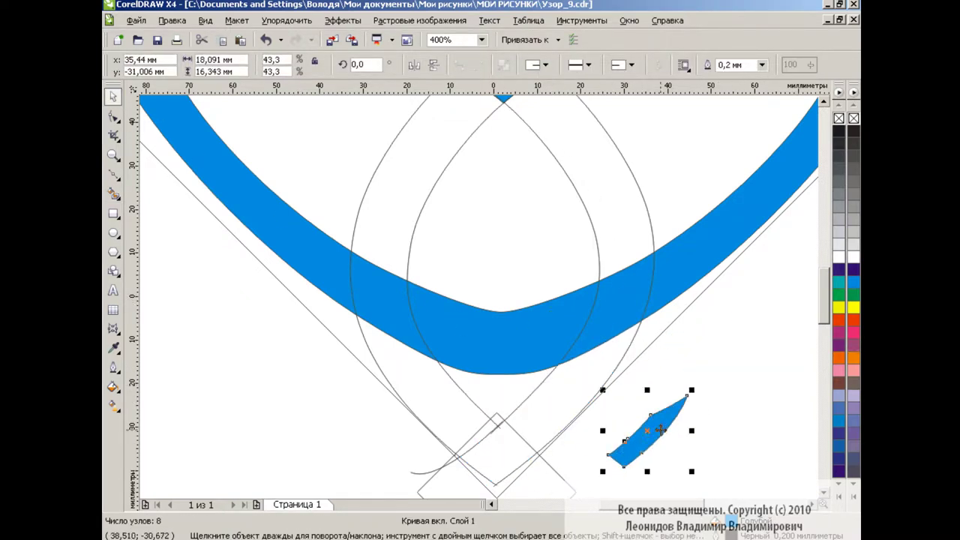
pyautogui.moveTo(659, 429); pyautogui.dragTo(742, 377)
pyautogui.click(759, 455)
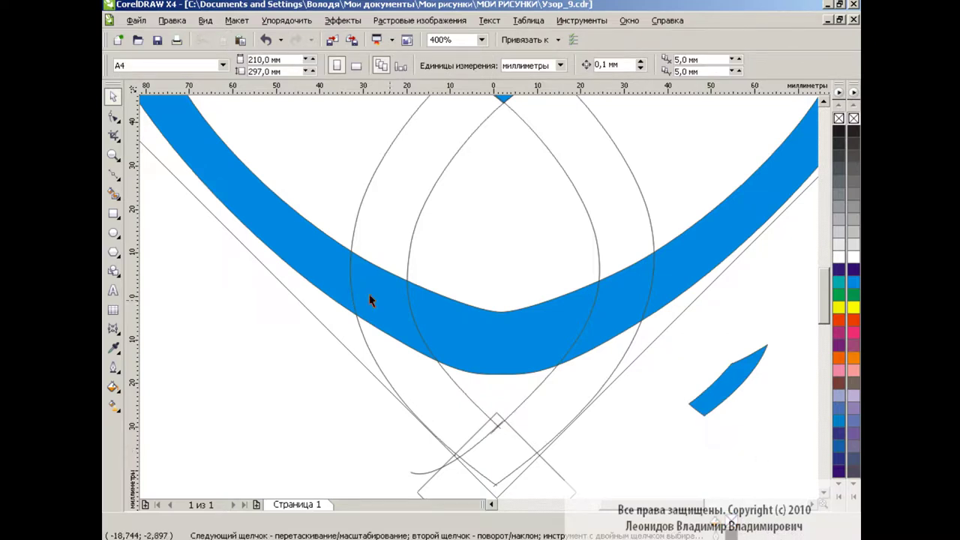
# Smart Fill the upper and lower arcs between the left circles and combine them with Ctrl+L.
pyautogui.click(115, 195)
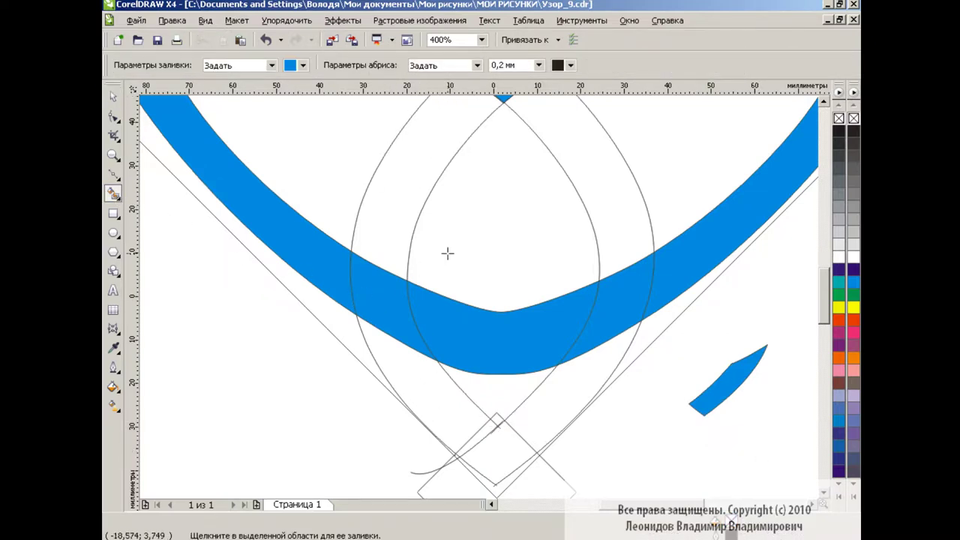
pyautogui.scroll(1, 447, 253)
pyautogui.click(440, 137)
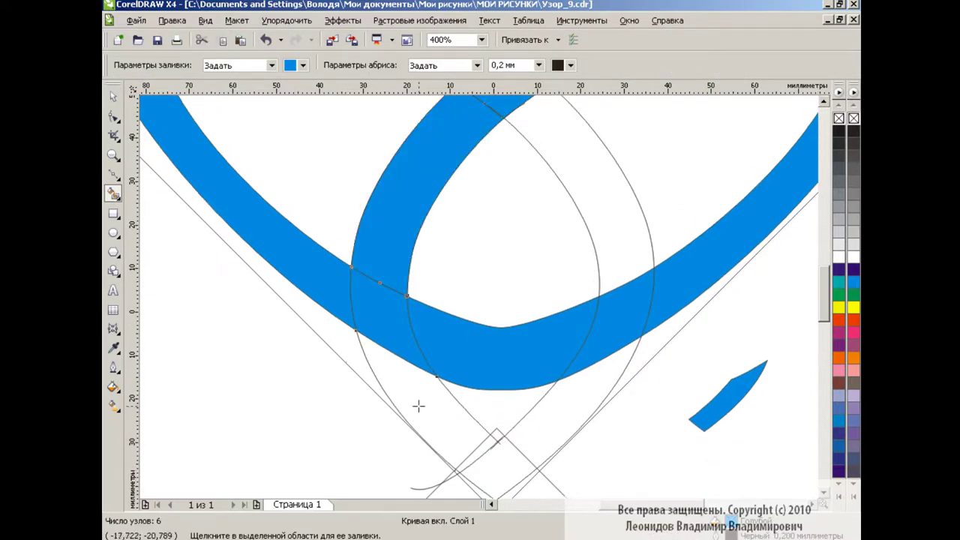
pyautogui.click(441, 411)
pyautogui.press('space')
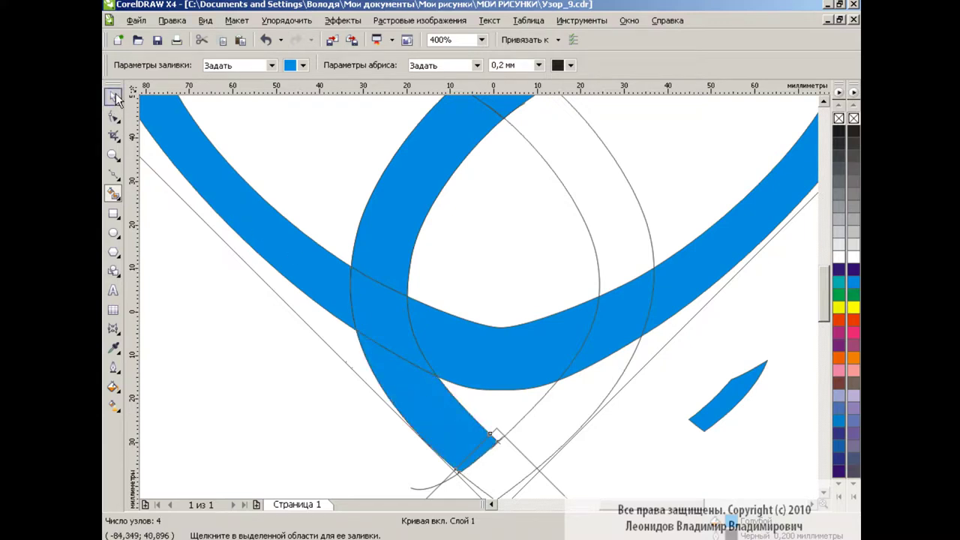
pyautogui.click(420, 180)
pyautogui.keyDown('shift'); pyautogui.click(412, 395); pyautogui.keyUp('shift')
pyautogui.keyDown('shift'); pyautogui.click(492, 450); pyautogui.keyUp('shift')
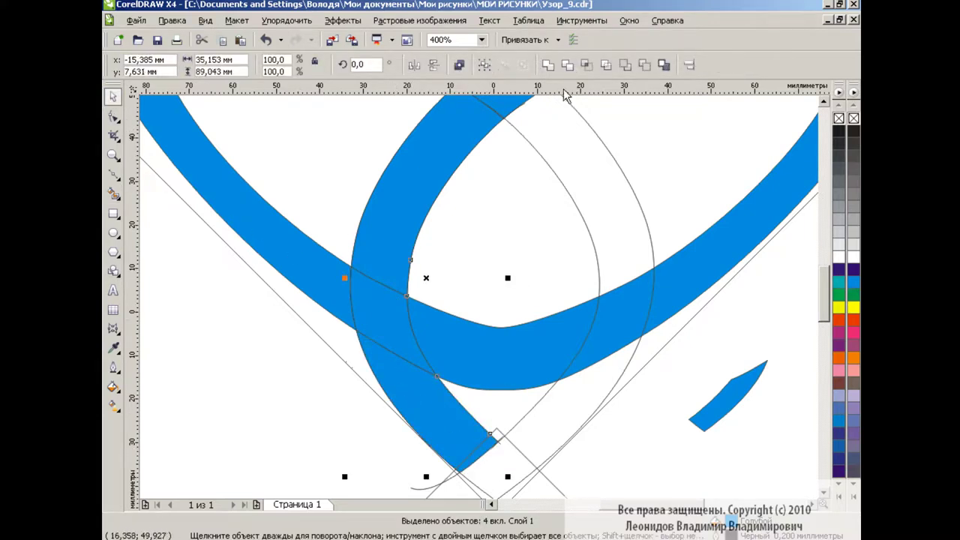
pyautogui.hotkey('ctrl', 'l')
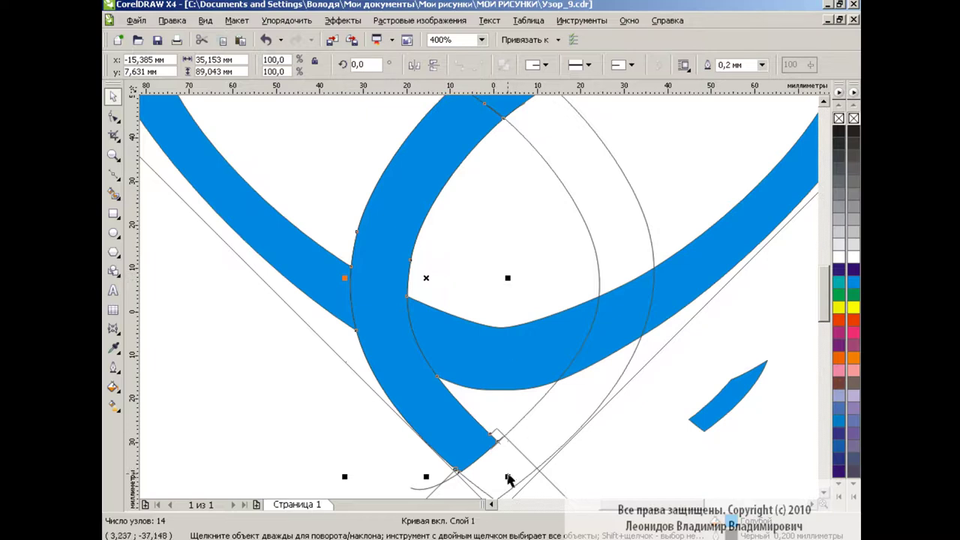
# Shrink the combined arc into a small C-shape at lower right and zoom to 200%.
pyautogui.moveTo(508, 480); pyautogui.dragTo(400, 222)
pyautogui.moveTo(376, 150); pyautogui.dragTo(675, 349)
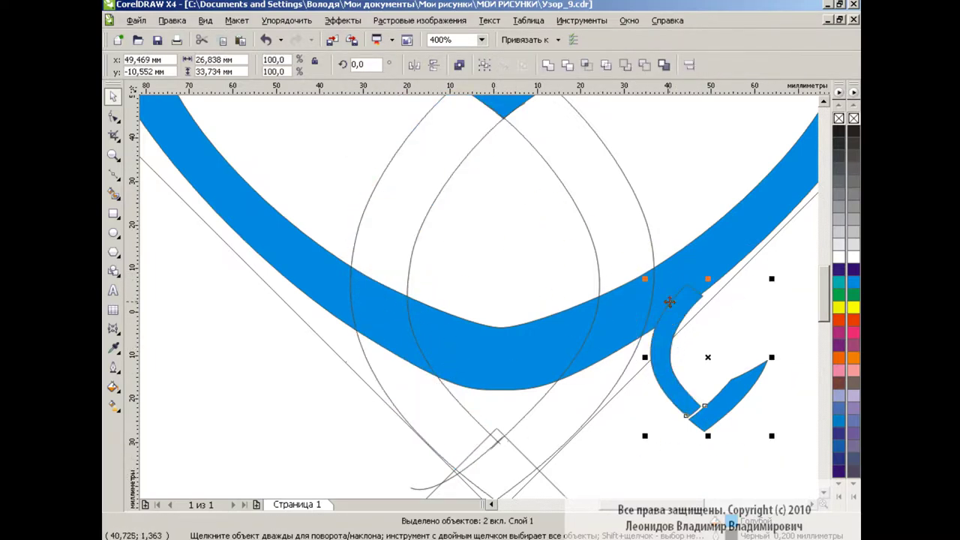
pyautogui.moveTo(645, 279); pyautogui.dragTo(726, 381)
pyautogui.click(673, 448)
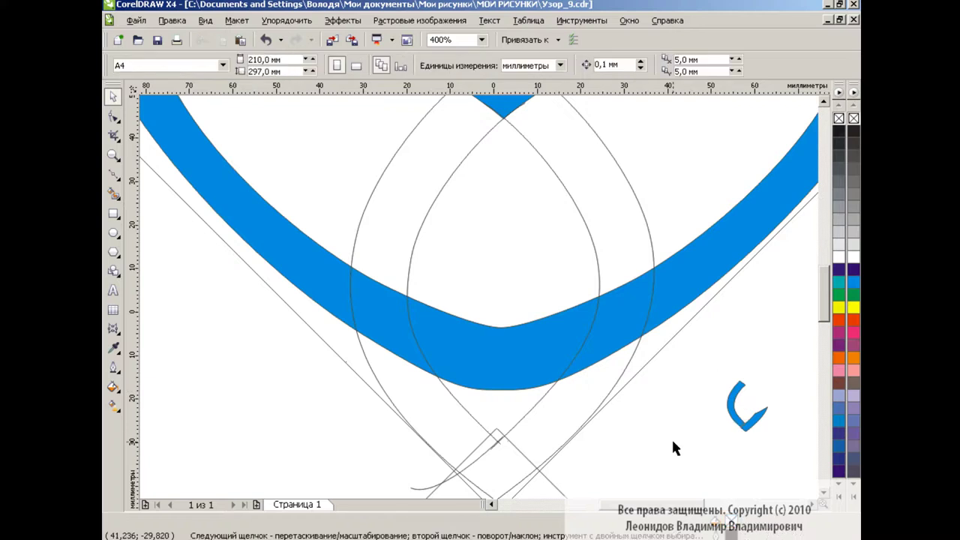
pyautogui.click(481, 39)
pyautogui.click(461, 142)
# Pull the inner opening's two upper corner nodes inward and down, and make them smooth.
pyautogui.click(684, 171)
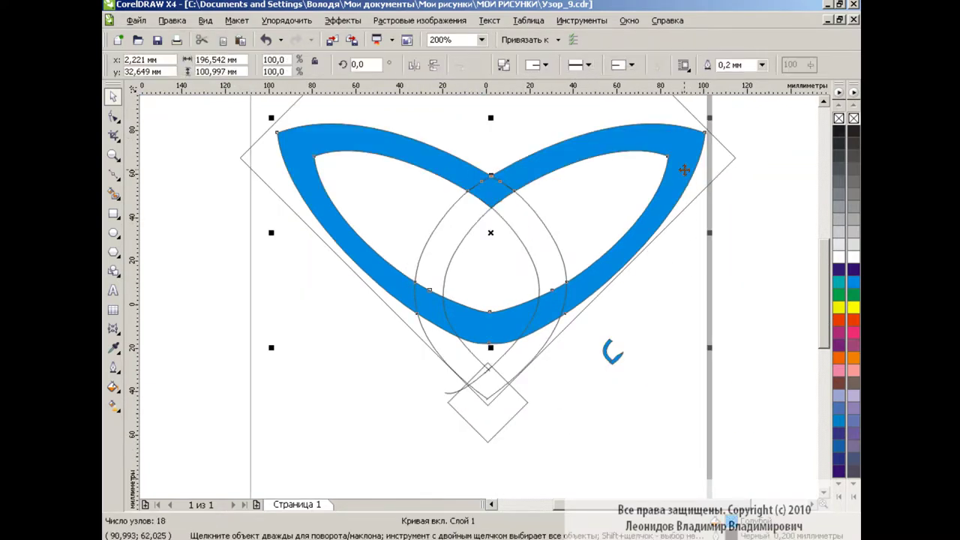
pyautogui.press('F10')
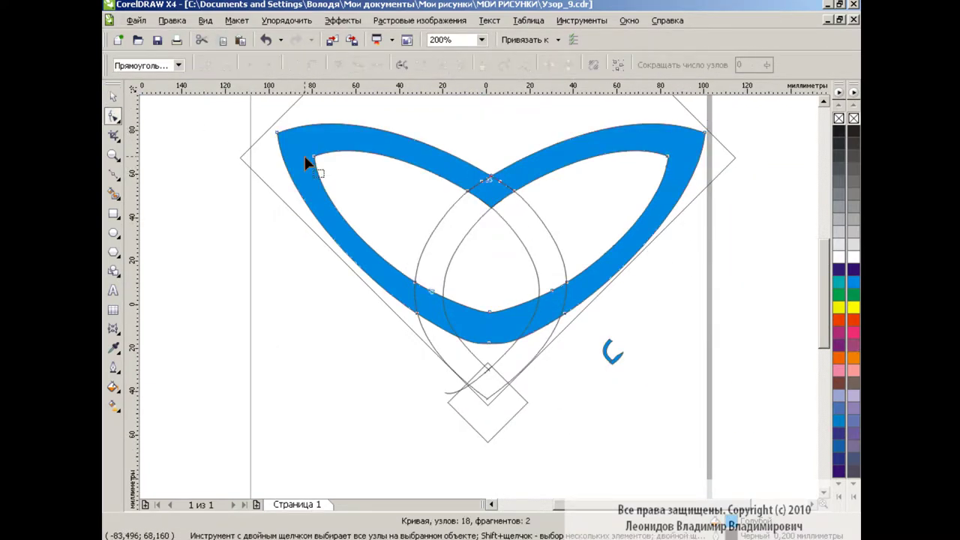
pyautogui.click(313, 156)
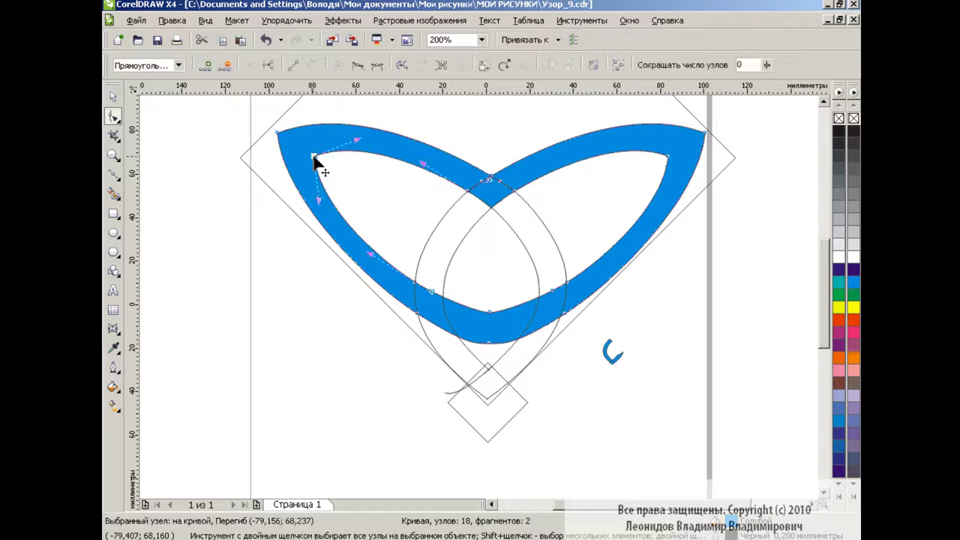
pyautogui.keyDown('shift'); pyautogui.click(668, 156); pyautogui.keyUp('shift')
pyautogui.moveTo(668, 158); pyautogui.dragTo(645, 175)
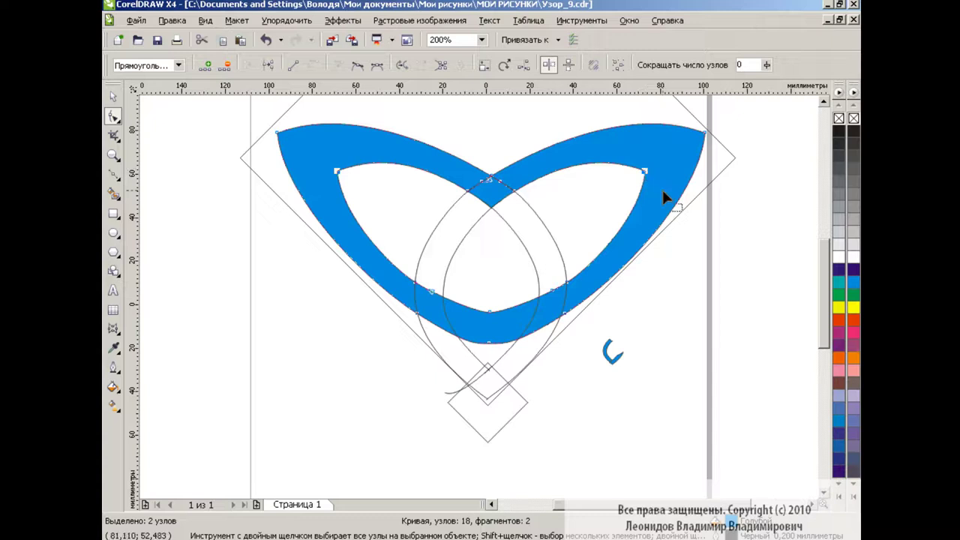
pyautogui.click(358, 65)
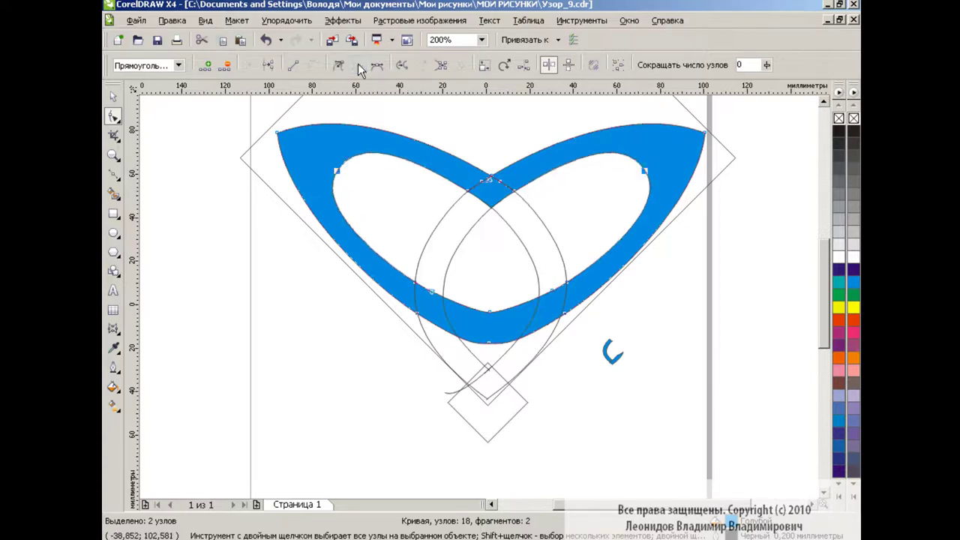
pyautogui.click(503, 193)
# Adjust the inner curve nodes' handles so the opening's upper corners are rounded.
pyautogui.click(644, 172)
pyautogui.moveTo(674, 207); pyautogui.dragTo(668, 204)
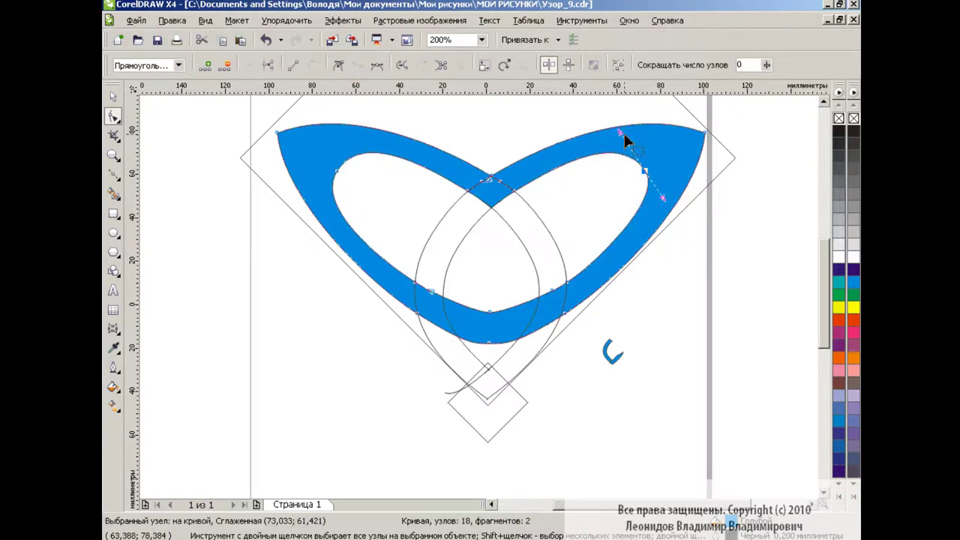
pyautogui.moveTo(627, 139); pyautogui.dragTo(625, 145)
pyautogui.moveTo(371, 150)
pyautogui.mouseDown()
pyautogui.moveTo(314, 214)
pyautogui.moveTo(329, 199)
pyautogui.mouseUp()
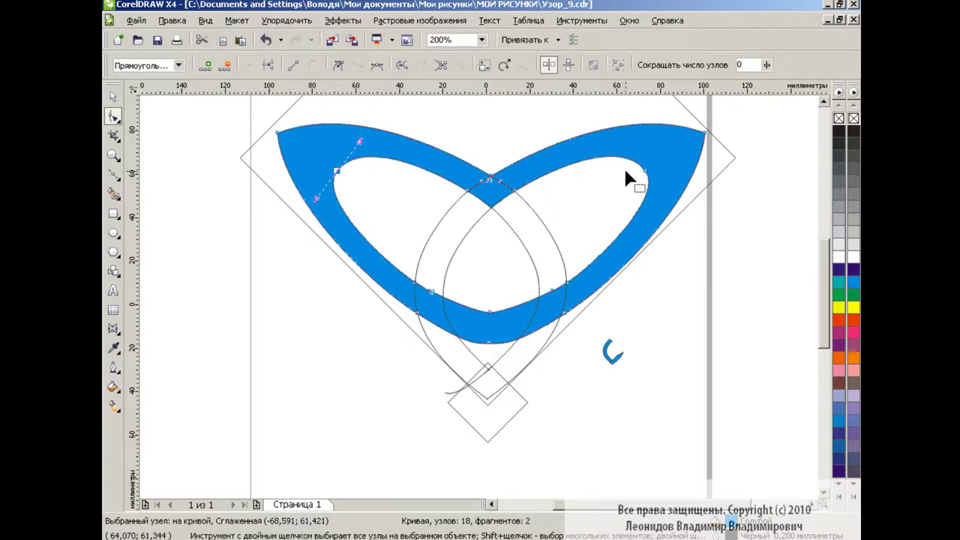
pyautogui.click(113, 95)
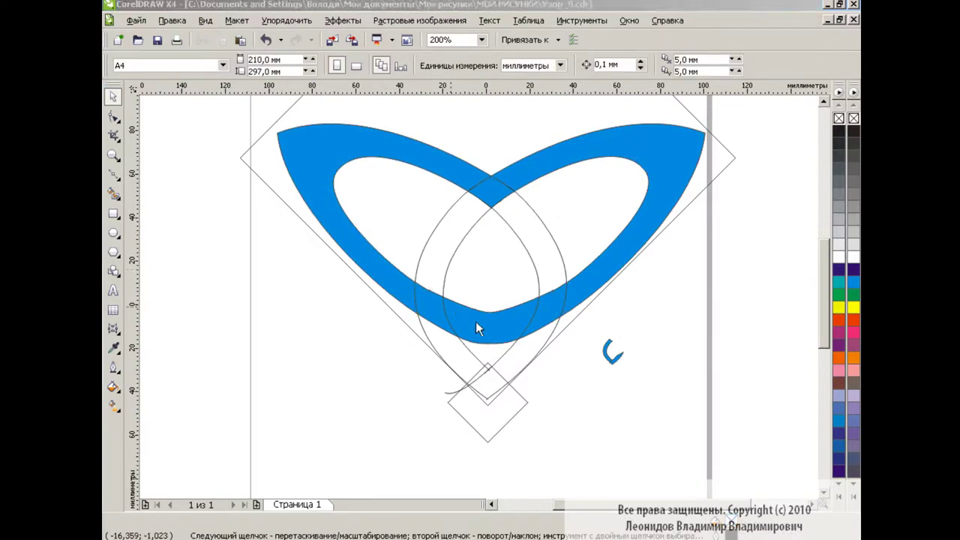
# Raise the heart band's inner bottom node and make the outer bottom node symmetrical with a wider curve.
pyautogui.click(496, 326)
pyautogui.click(611, 265)
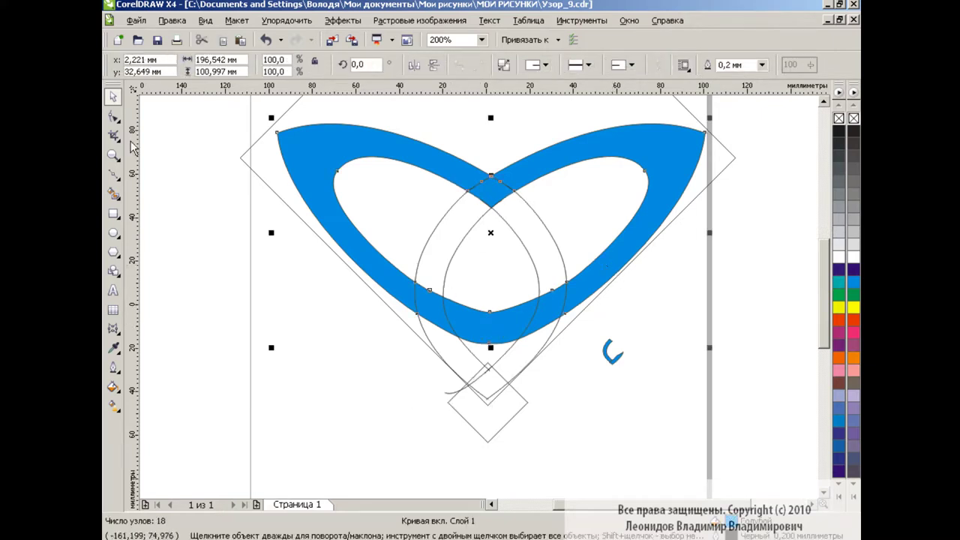
pyautogui.click(113, 116)
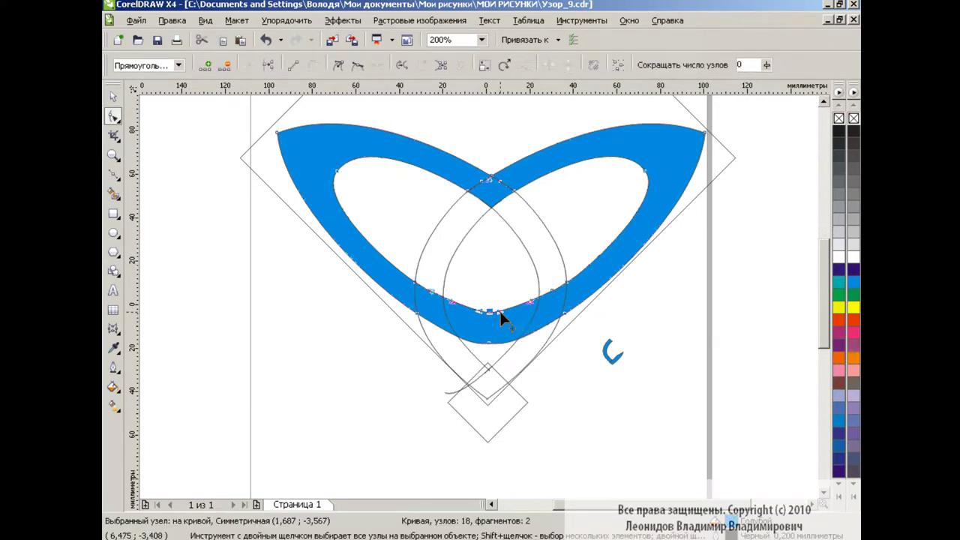
pyautogui.moveTo(490, 310); pyautogui.dragTo(491, 306)
pyautogui.click(489, 338)
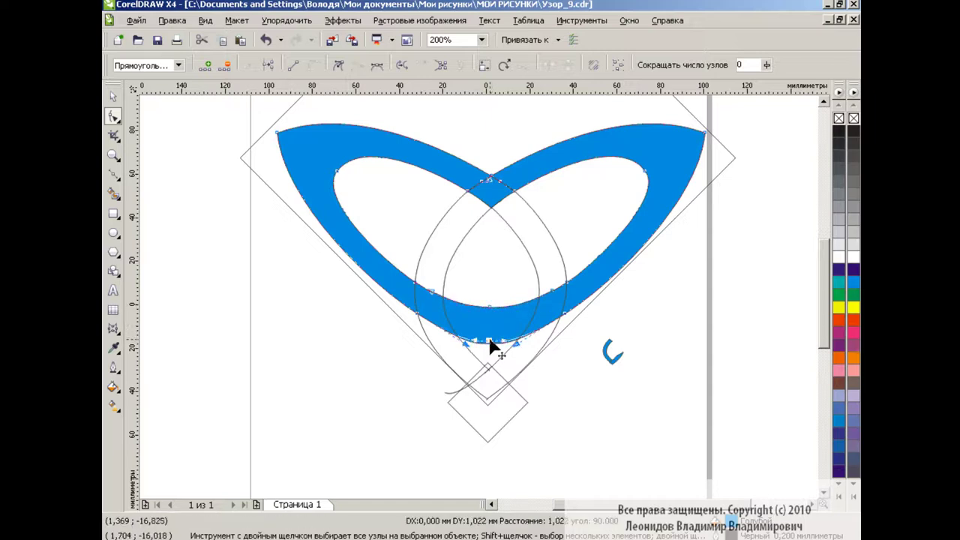
pyautogui.click(377, 66)
pyautogui.moveTo(493, 341)
pyautogui.mouseDown()
pyautogui.moveTo(467, 317)
pyautogui.moveTo(453, 342)
pyautogui.moveTo(529, 341)
pyautogui.mouseUp()
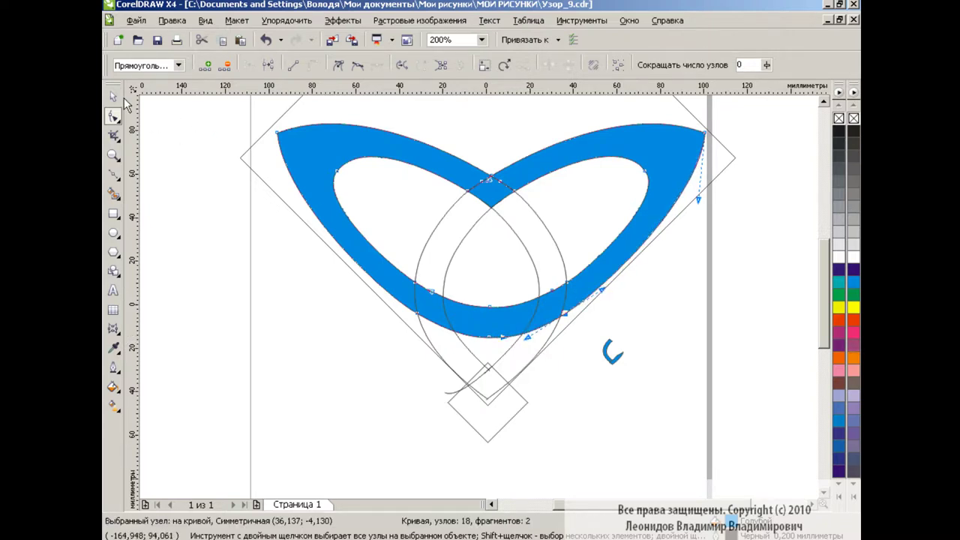
pyautogui.press('space')
pyautogui.click(214, 252)
pyautogui.click(114, 193)
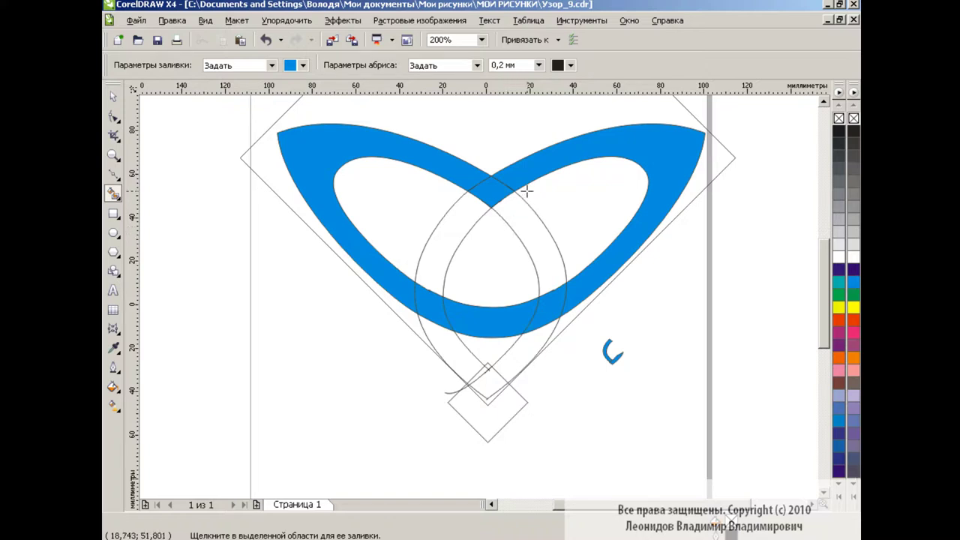
# Fill the right band region, combine it with overlapping pieces, and shrink it to 15.4% aside.
pyautogui.click(566, 155)
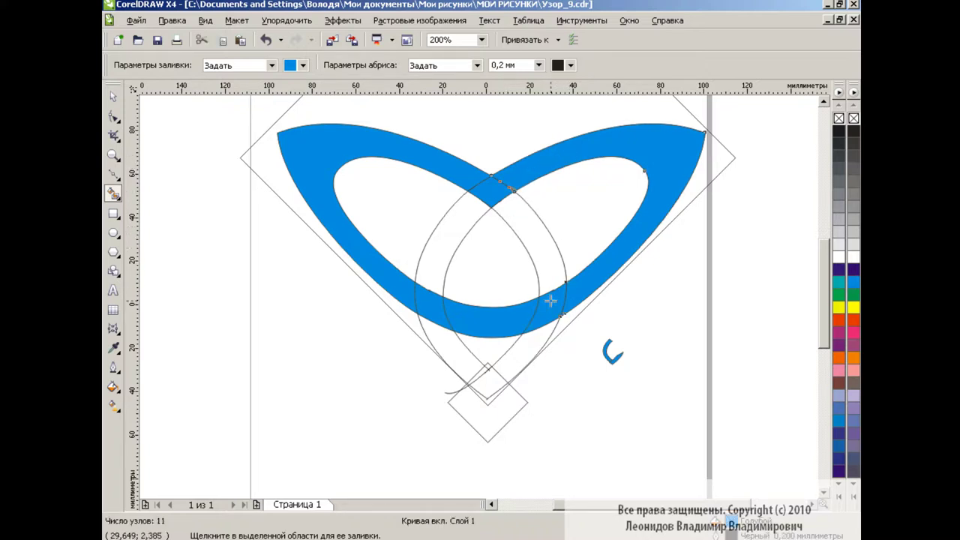
pyautogui.press('space')
pyautogui.keyDown('shift'); pyautogui.click(574, 156); pyautogui.keyUp('shift')
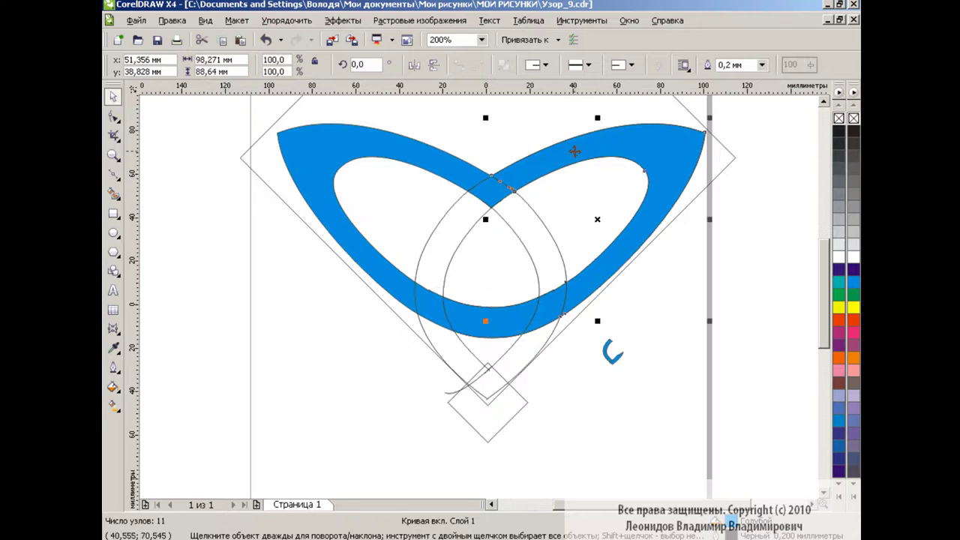
pyautogui.keyDown('shift'); pyautogui.click(508, 317); pyautogui.keyUp('shift')
pyautogui.click(553, 66)
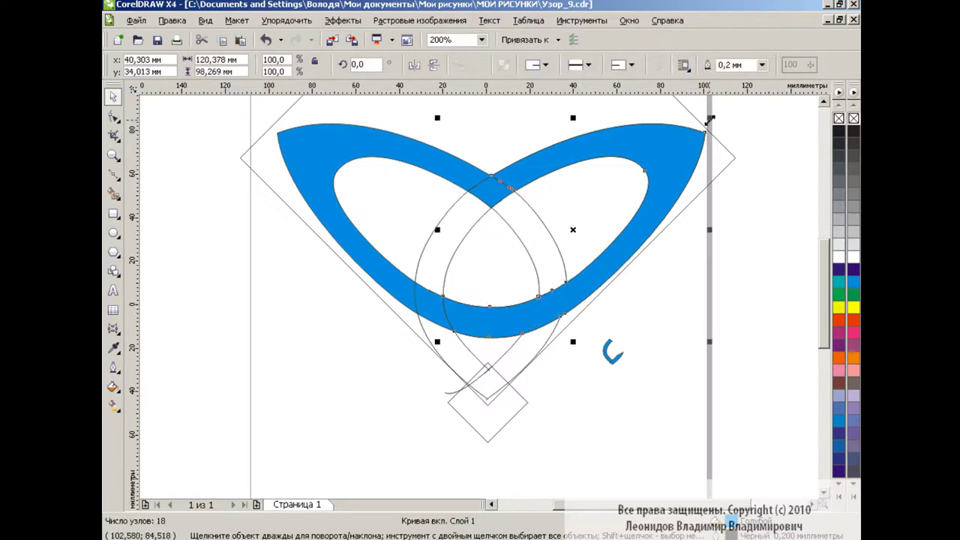
pyautogui.moveTo(710, 120)
pyautogui.mouseDown()
pyautogui.moveTo(480, 307)
pyautogui.moveTo(628, 336)
pyautogui.mouseUp()
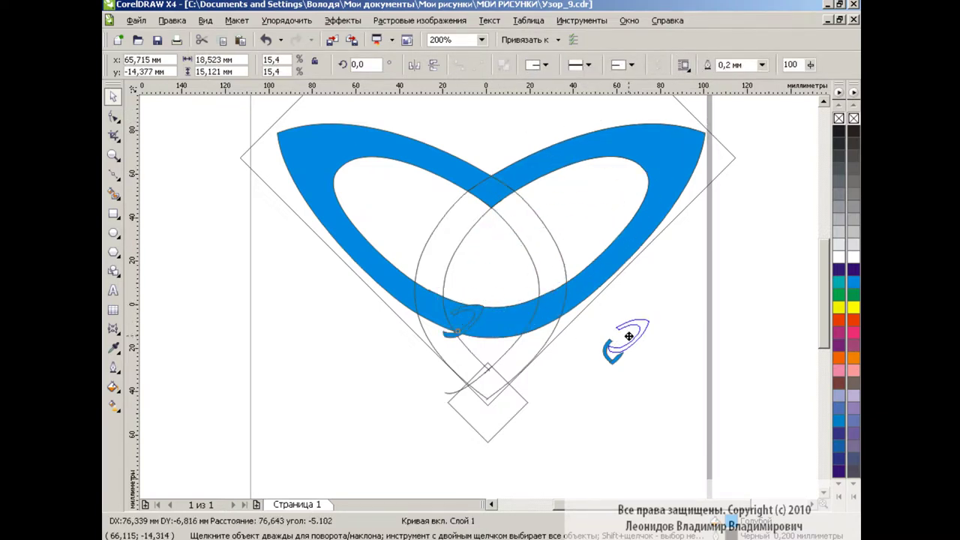
pyautogui.click(694, 361)
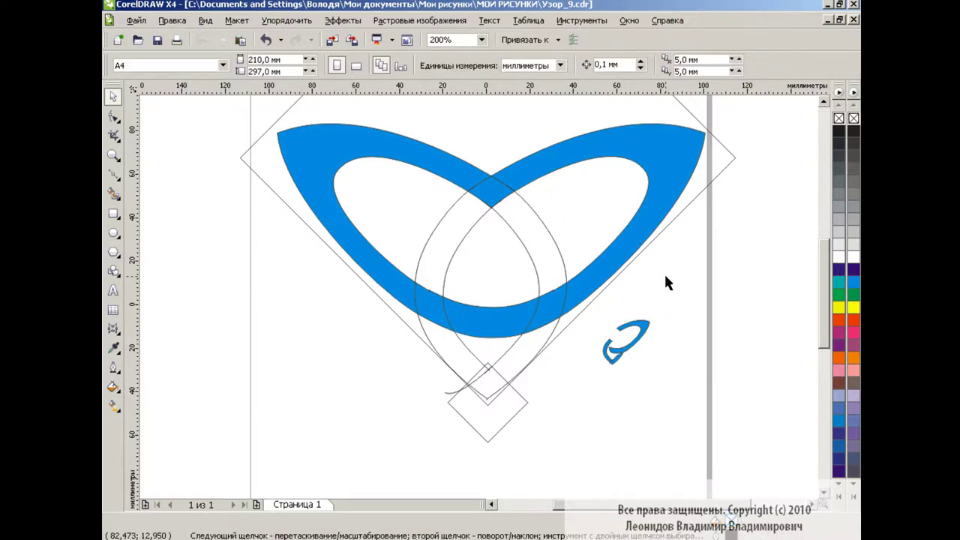
# Trim the crossing band into a C-shaped piece and attach it, shrunk to 23.8%, to the small knot.
pyautogui.click(114, 195)
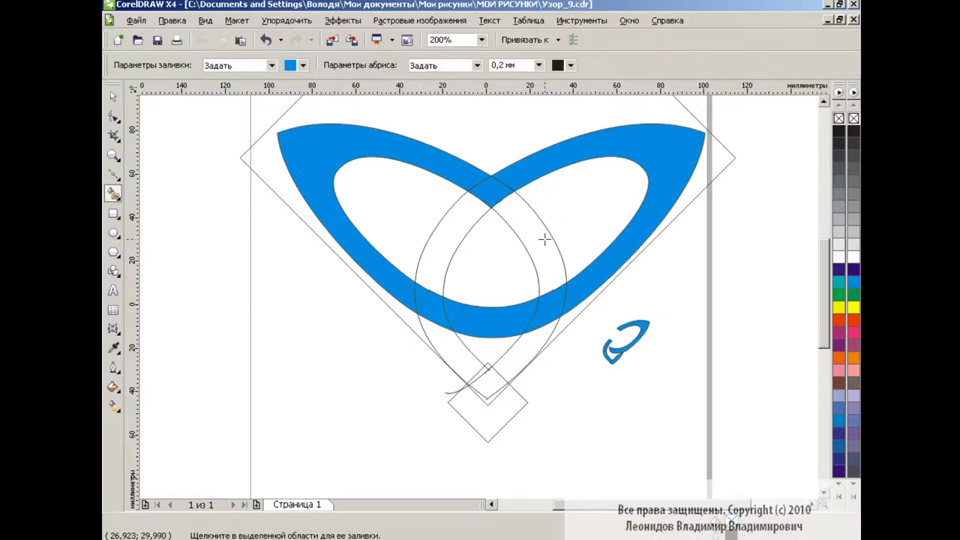
pyautogui.click(538, 237)
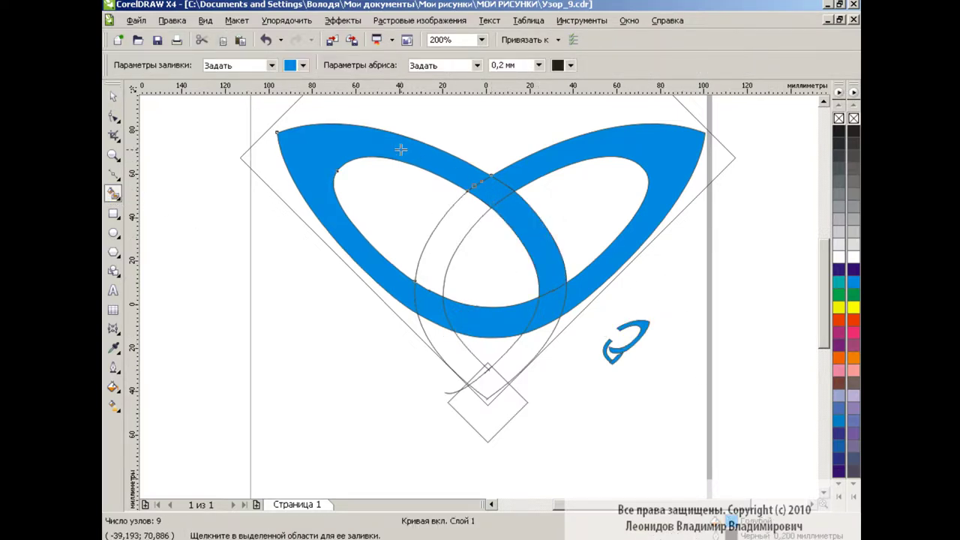
pyautogui.press('space')
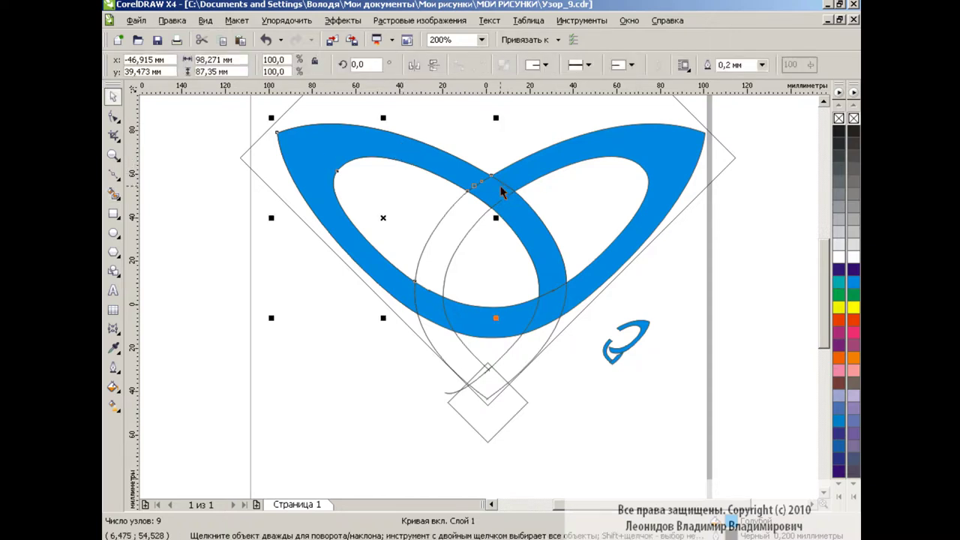
pyautogui.keyDown('shift'); pyautogui.click(537, 231); pyautogui.keyUp('shift')
pyautogui.click(547, 65)
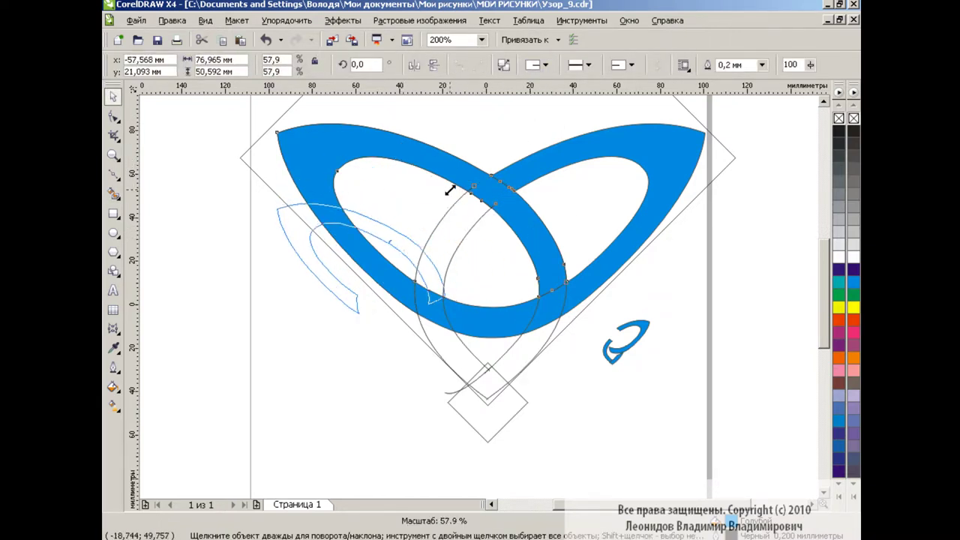
pyautogui.moveTo(528, 240)
pyautogui.mouseDown()
pyautogui.moveTo(314, 300)
pyautogui.moveTo(589, 332)
pyautogui.mouseUp()
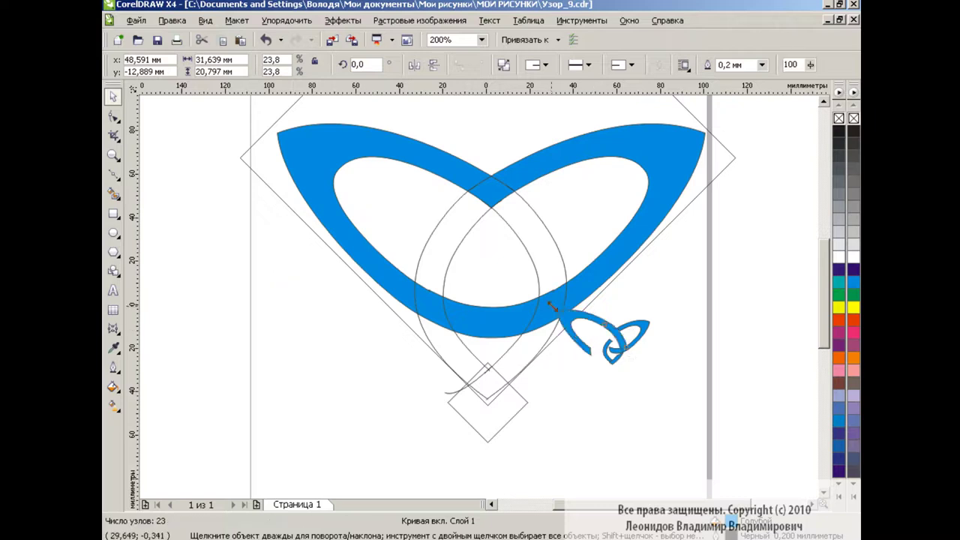
pyautogui.moveTo(547, 301); pyautogui.dragTo(568, 316)
pyautogui.click(666, 357)
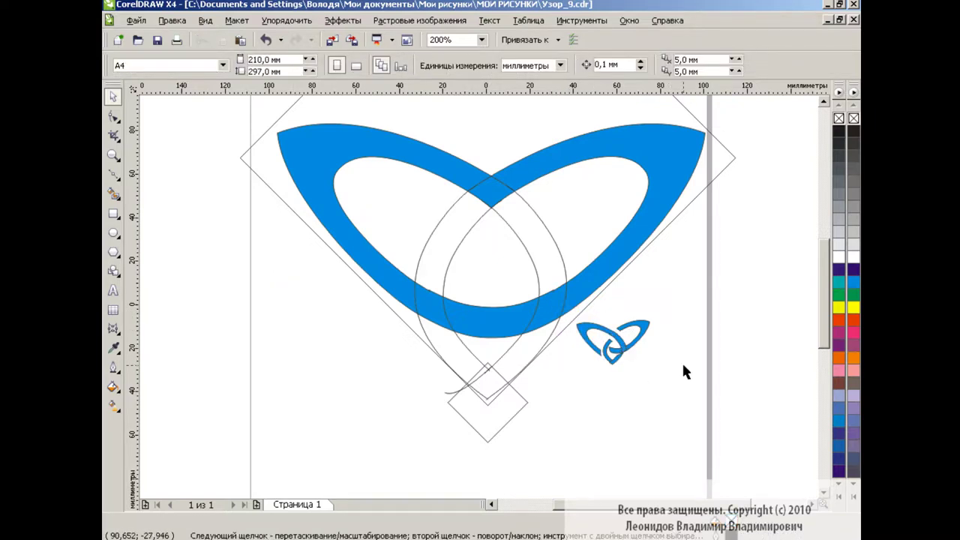
pyautogui.click(674, 173)
# Delete the large blue loop, the small piece at the lens top, and both lens arcs.
pyautogui.press('Delete')
pyautogui.click(495, 194)
pyautogui.press('Delete')
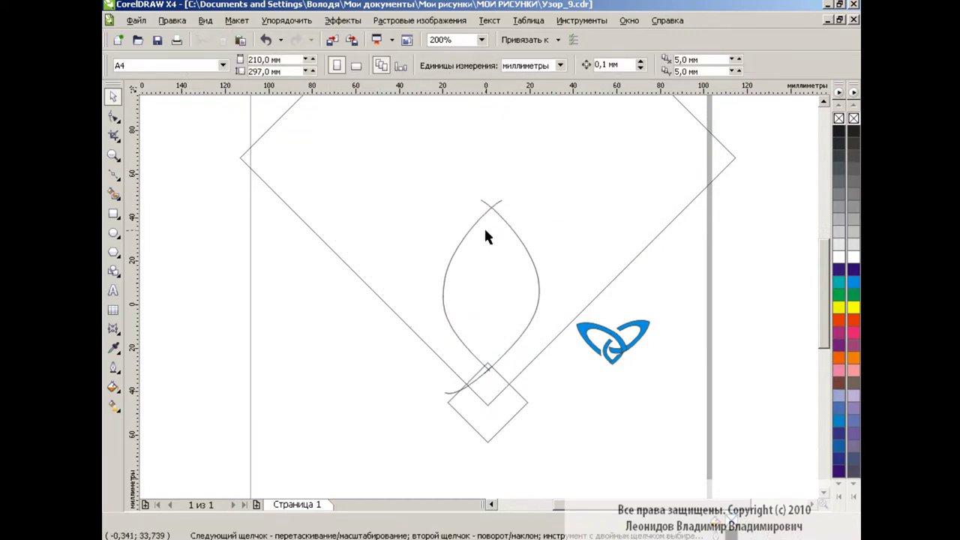
pyautogui.click(468, 228)
pyautogui.press('Delete')
pyautogui.click(528, 247)
pyautogui.press('Delete')
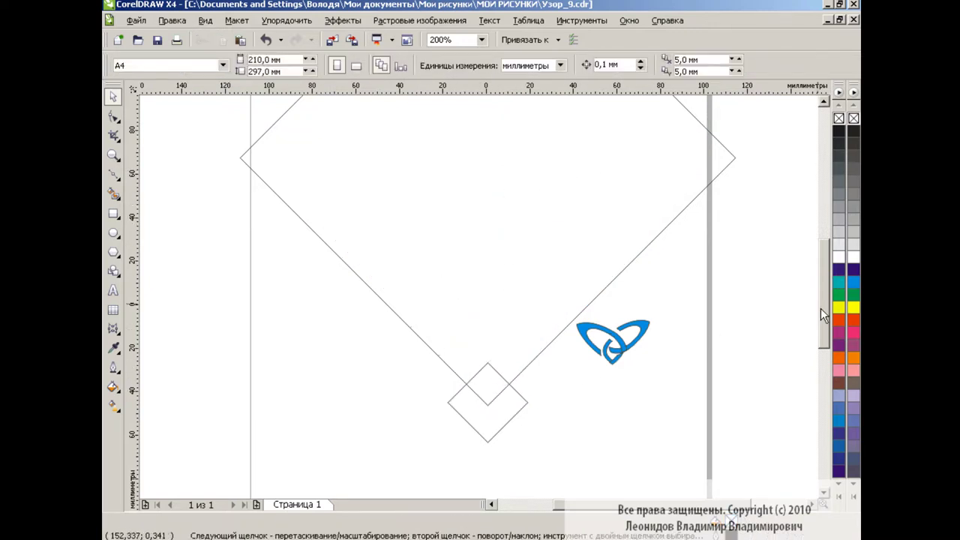
# Move a small blue piece into the diamond and enlarge it to reach the right corner.
pyautogui.moveTo(820, 308); pyautogui.dragTo(814, 286)
pyautogui.moveTo(644, 425); pyautogui.dragTo(698, 232)
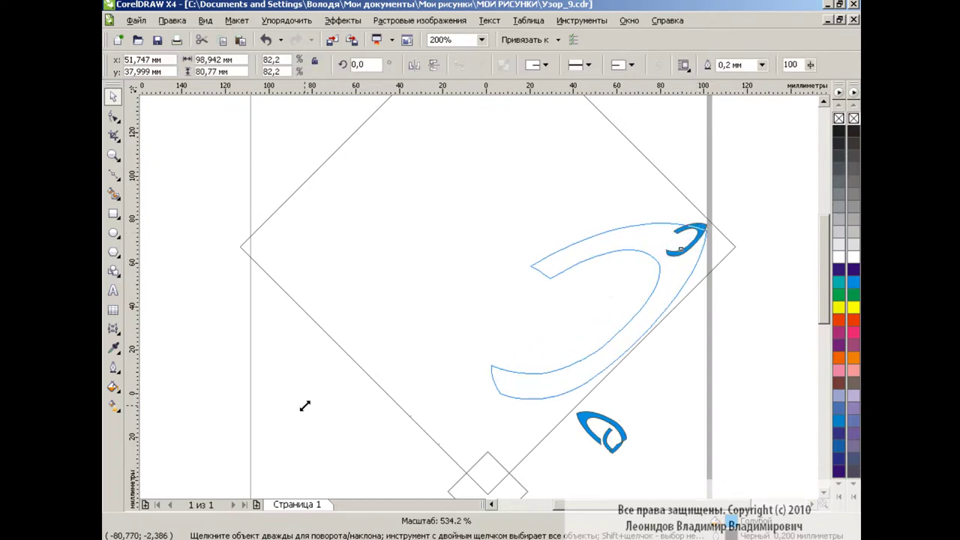
pyautogui.moveTo(659, 262); pyautogui.dragTo(306, 402)
pyautogui.moveTo(594, 334); pyautogui.dragTo(595, 295)
pyautogui.moveTo(486, 390); pyautogui.dragTo(461, 410)
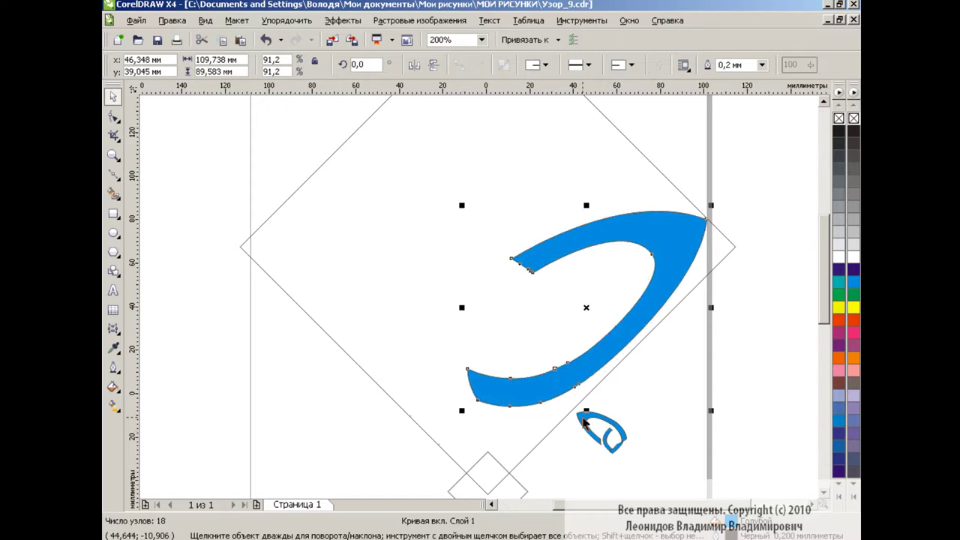
# Enlarge another arc into the upper-left loop and place a third arc in the knot's centre.
pyautogui.moveTo(584, 422); pyautogui.dragTo(287, 227)
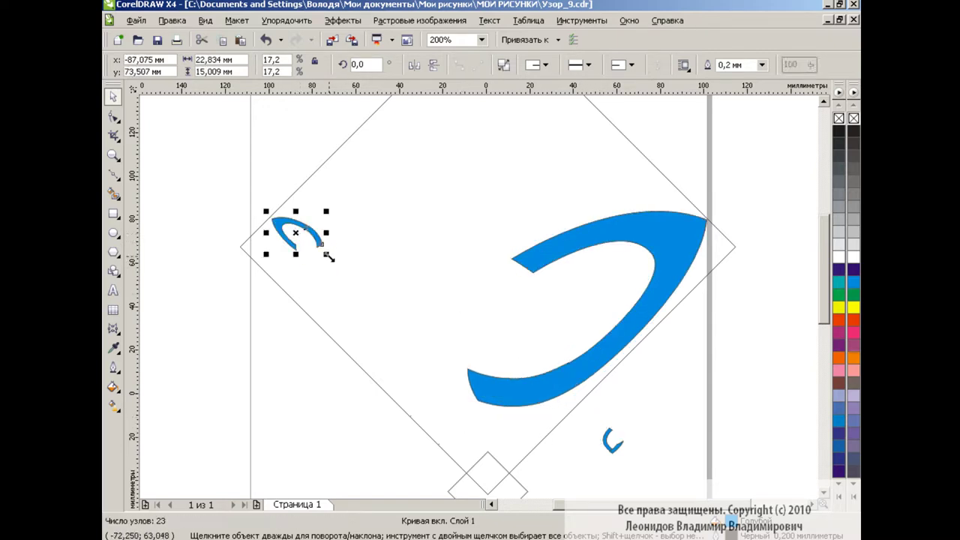
pyautogui.moveTo(327, 257); pyautogui.dragTo(558, 398)
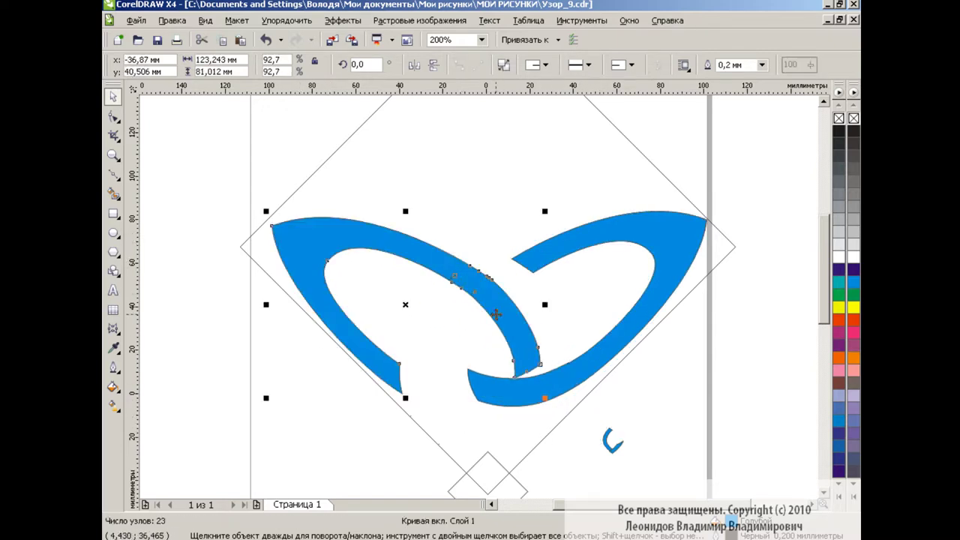
pyautogui.moveTo(435, 337)
pyautogui.mouseDown()
pyautogui.moveTo(482, 403)
pyautogui.moveTo(474, 402)
pyautogui.mouseUp()
pyautogui.moveTo(615, 448)
pyautogui.mouseDown()
pyautogui.moveTo(488, 464)
pyautogui.moveTo(561, 392)
pyautogui.mouseUp()
pyautogui.click(627, 405)
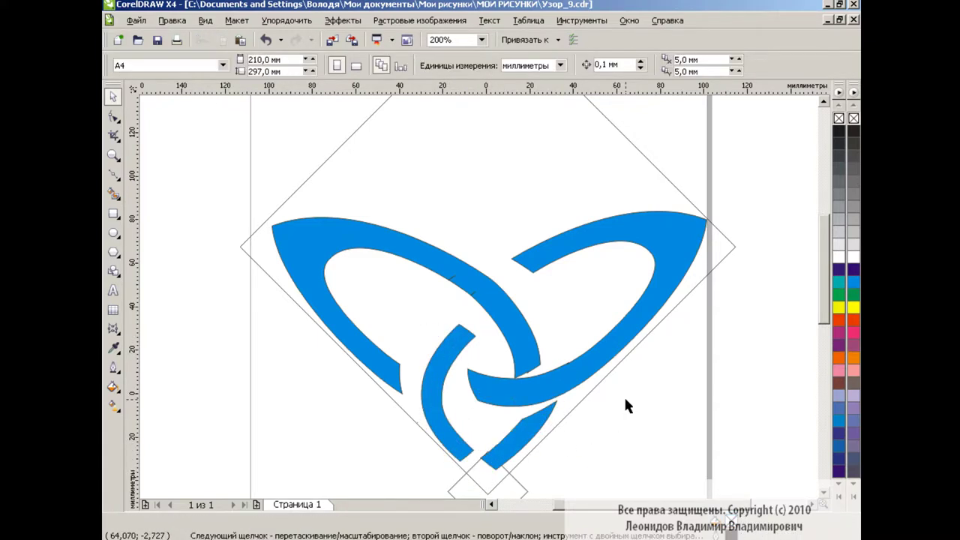
pyautogui.click(525, 383)
pyautogui.click(481, 39)
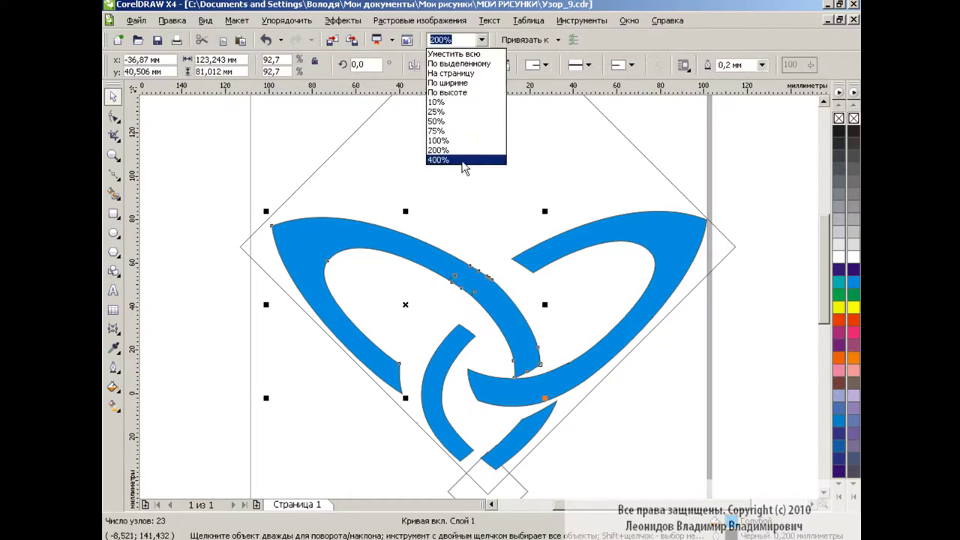
pyautogui.click(462, 161)
pyautogui.click(113, 116)
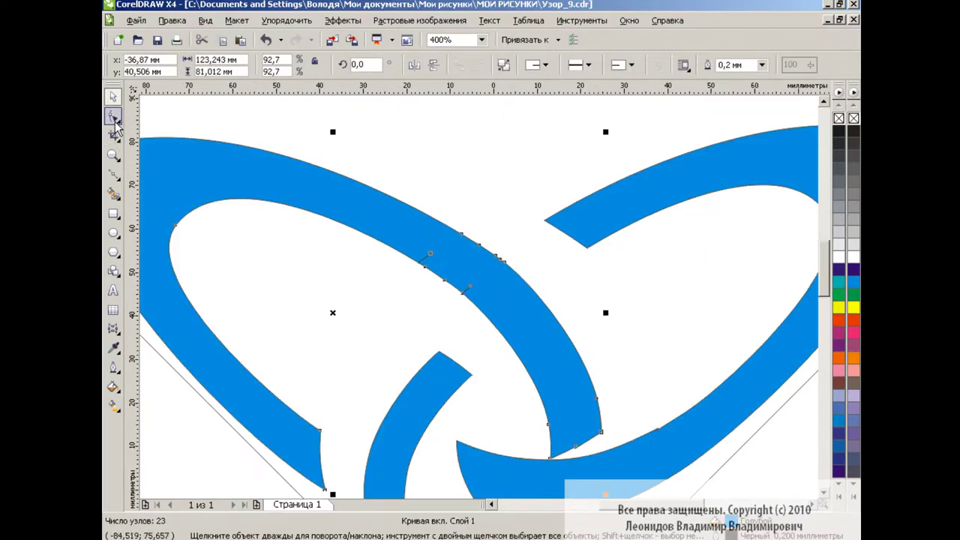
pyautogui.click(429, 255)
pyautogui.press('Delete')
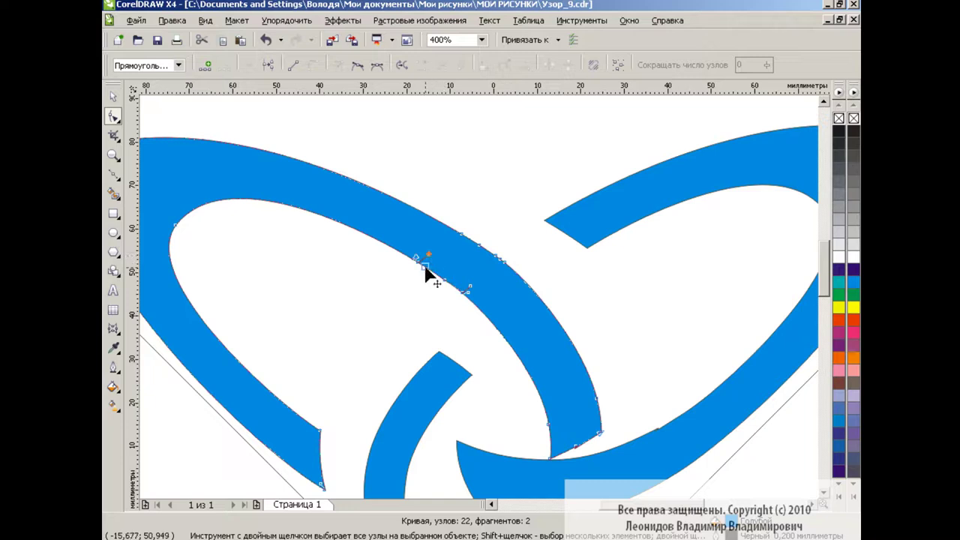
pyautogui.click(470, 286)
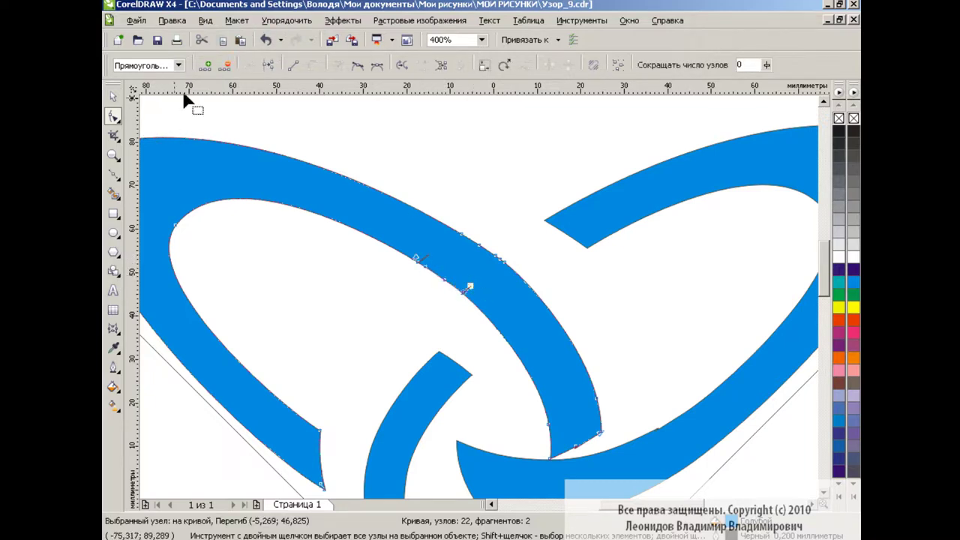
pyautogui.press('Delete')
pyautogui.click(473, 304)
pyautogui.press('Delete')
pyautogui.hotkey('ctrl', 'z')
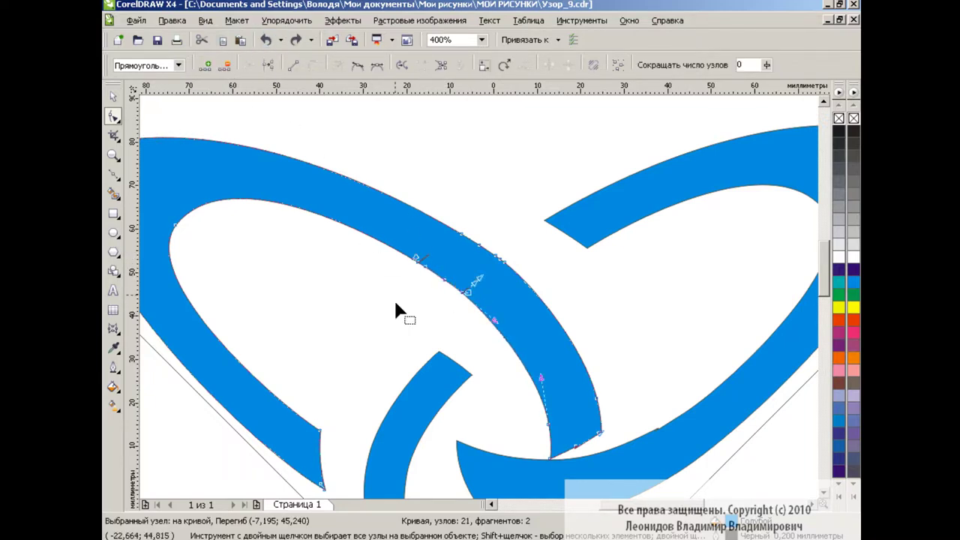
pyautogui.hotkey('ctrl', 'z')
pyautogui.hotkey('ctrl', 'z')
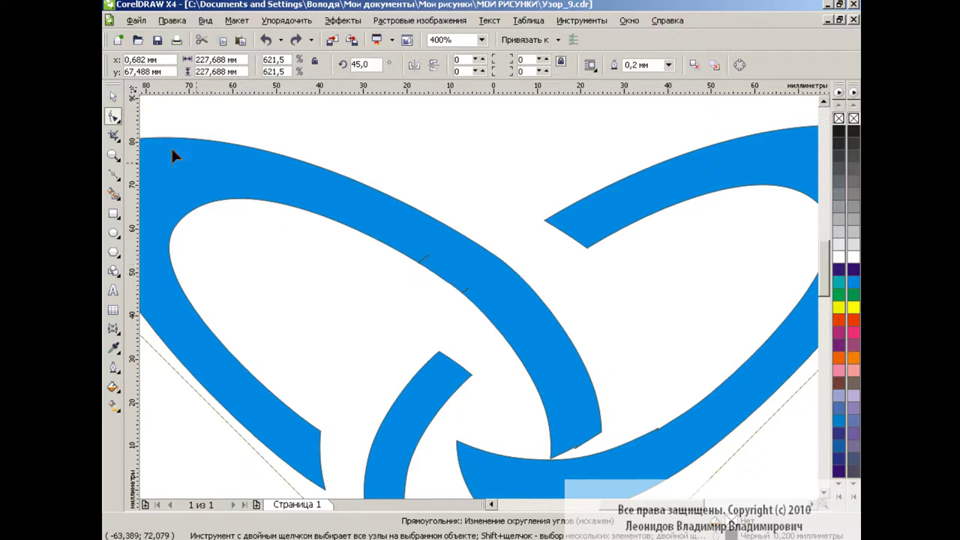
pyautogui.press('space')
pyautogui.click(483, 39)
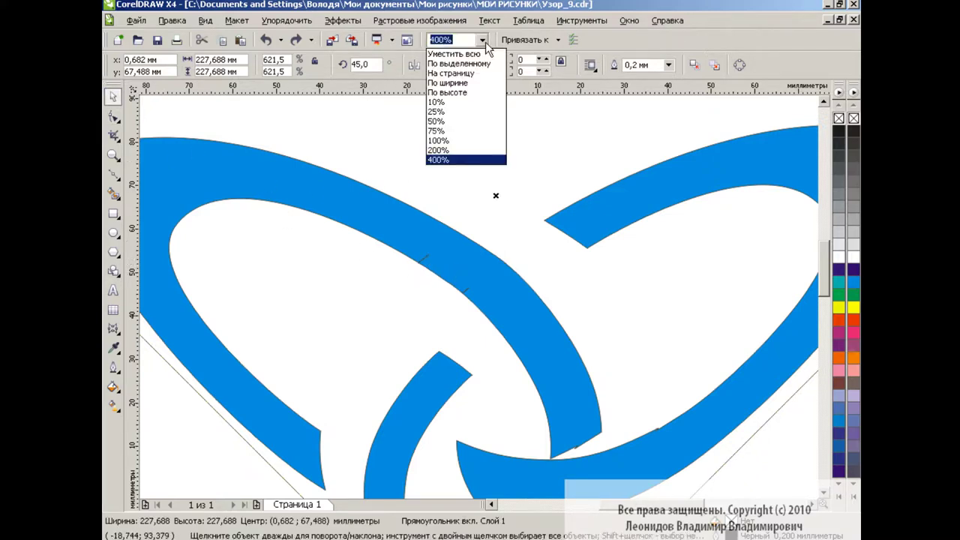
pyautogui.click(450, 150)
pyautogui.click(685, 349)
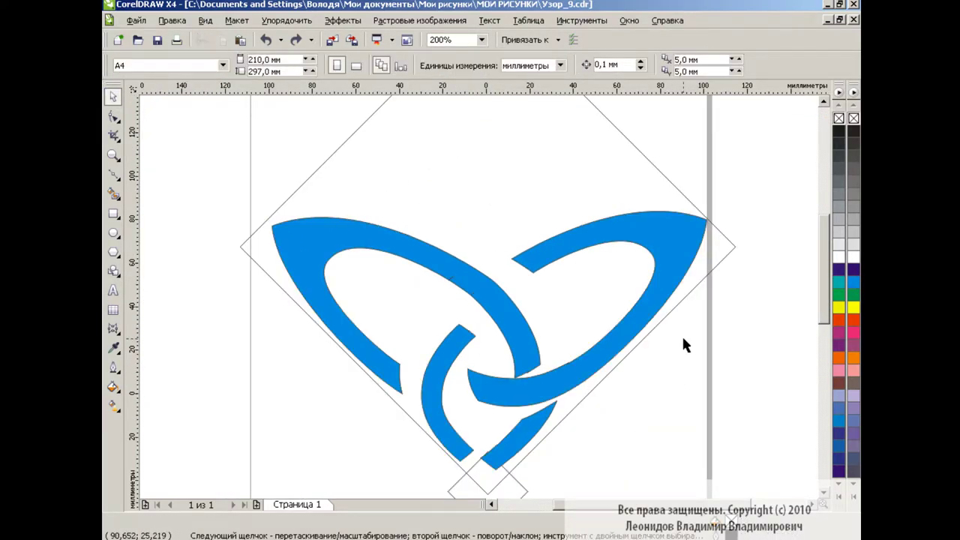
# Remove the diamond guide frame from around the knot.
pyautogui.click(459, 287)
pyautogui.hotkey('ctrl', 'shift', 'z')
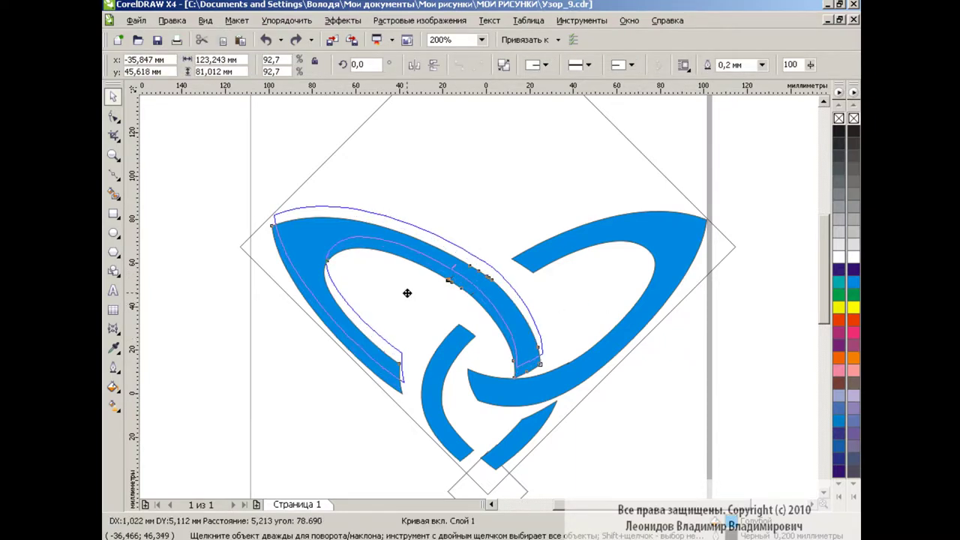
pyautogui.press('Tab')
pyautogui.press('Escape')
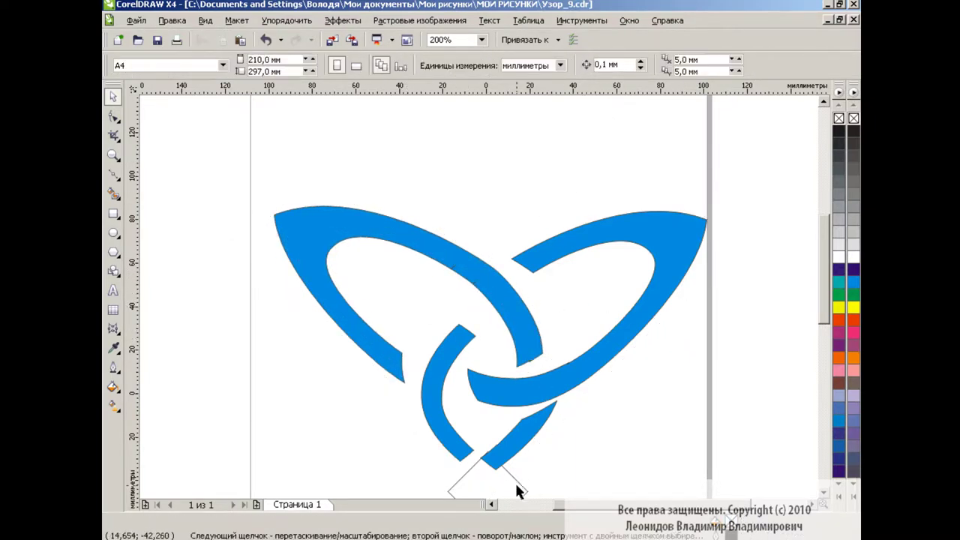
# Shift the upper-left loop right and reposition and stretch the lower-left arc to close the gap.
pyautogui.moveTo(492, 283); pyautogui.dragTo(517, 281)
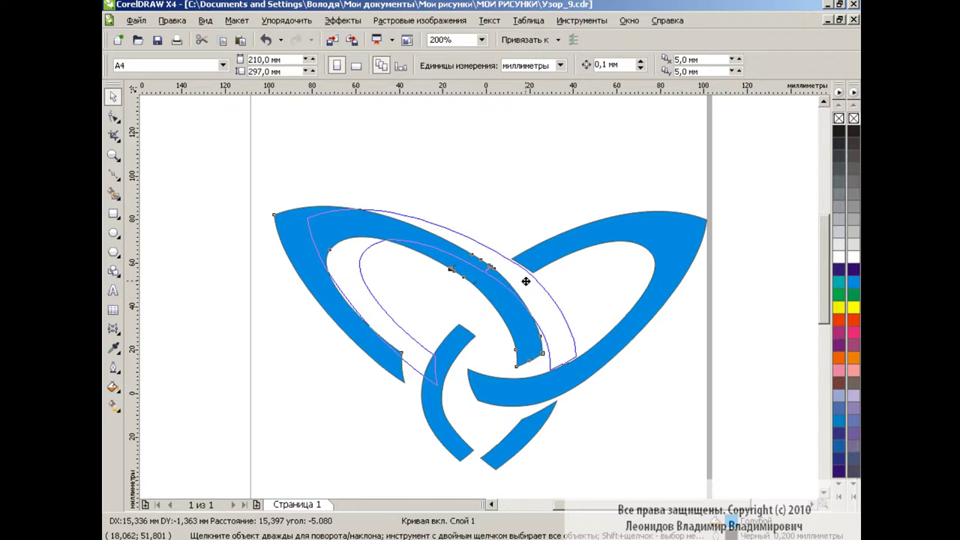
pyautogui.moveTo(449, 358); pyautogui.dragTo(471, 324)
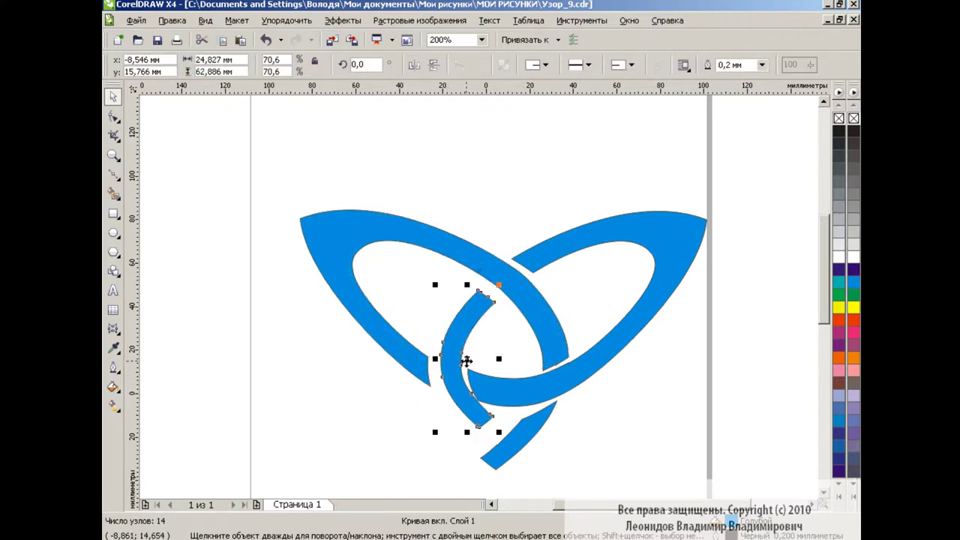
pyautogui.moveTo(466, 361); pyautogui.dragTo(463, 376)
pyautogui.moveTo(464, 301)
pyautogui.mouseDown()
pyautogui.moveTo(453, 282)
pyautogui.moveTo(409, 277)
pyautogui.mouseUp()
pyautogui.moveTo(456, 368); pyautogui.dragTo(465, 365)
# Resize and reposition the small bottom band piece to 73.4% to complete the lower interlace.
pyautogui.click(520, 434)
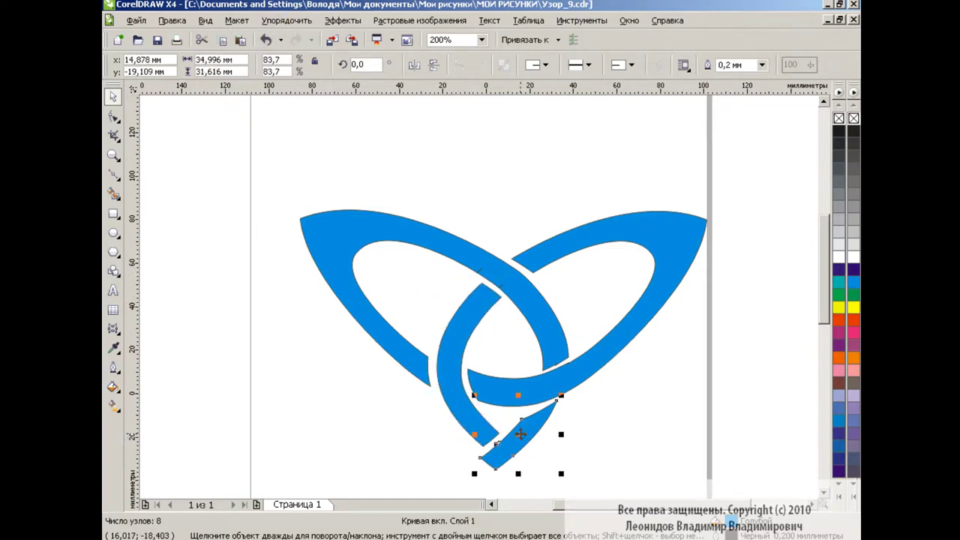
pyautogui.moveTo(475, 477); pyautogui.dragTo(484, 460)
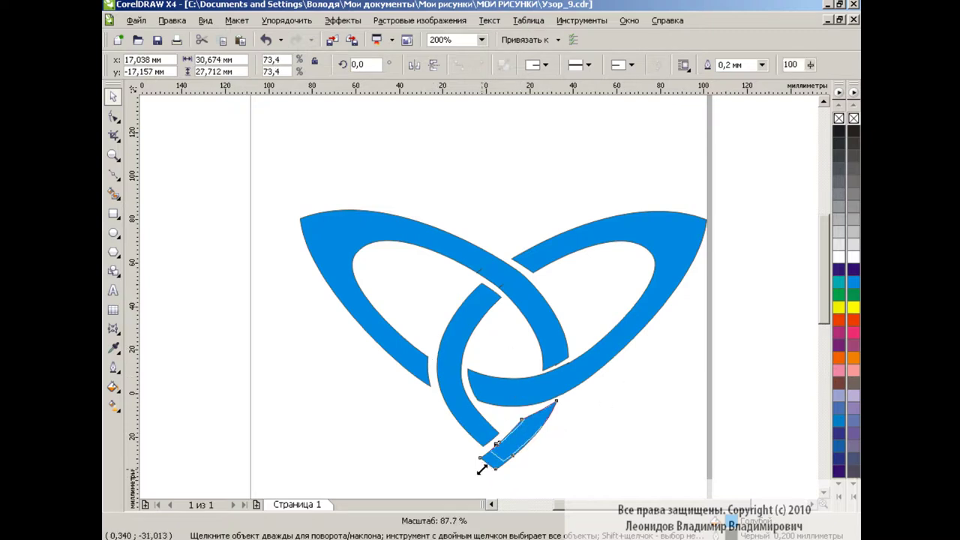
pyautogui.moveTo(522, 432); pyautogui.dragTo(538, 423)
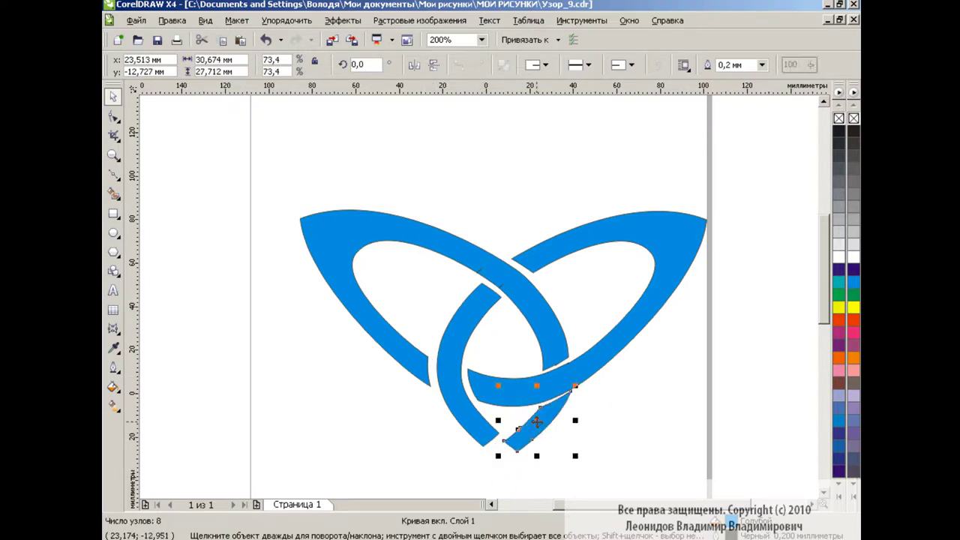
pyautogui.moveTo(501, 453); pyautogui.dragTo(469, 469)
pyautogui.moveTo(468, 468); pyautogui.dragTo(467, 468)
pyautogui.click(605, 382)
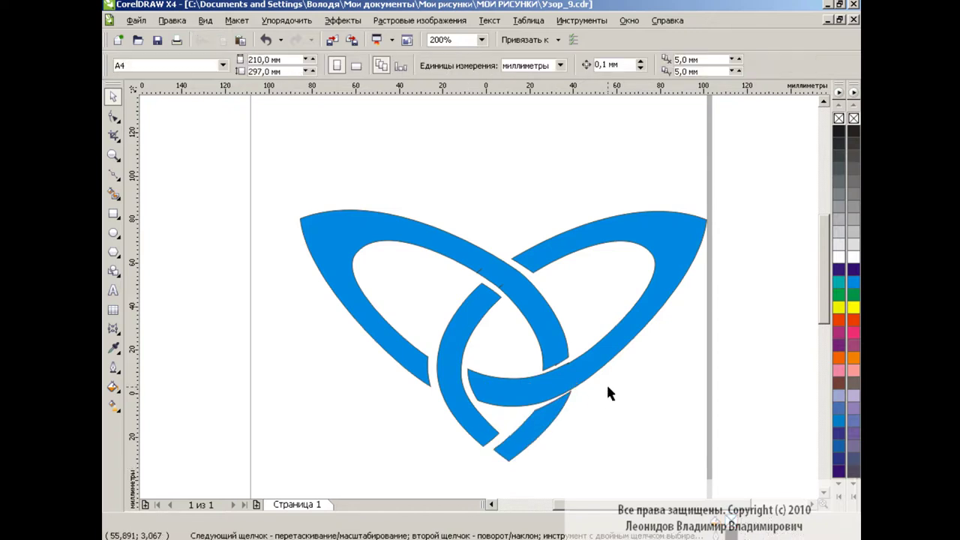
# Select the right loop piece and zoom to 400% for node editing.
pyautogui.click(539, 257)
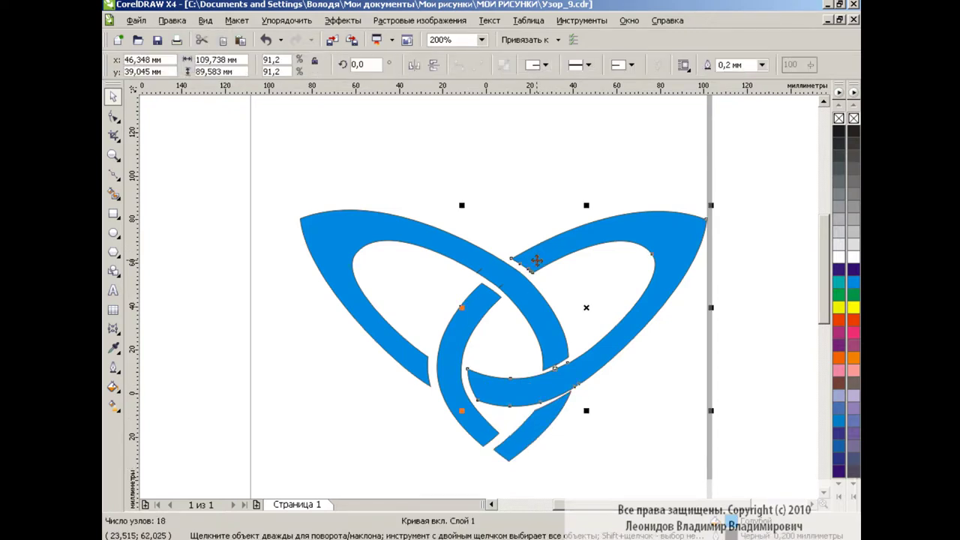
pyautogui.click(564, 293)
pyautogui.click(530, 268)
pyautogui.click(481, 40)
pyautogui.click(466, 152)
pyautogui.press('F10')
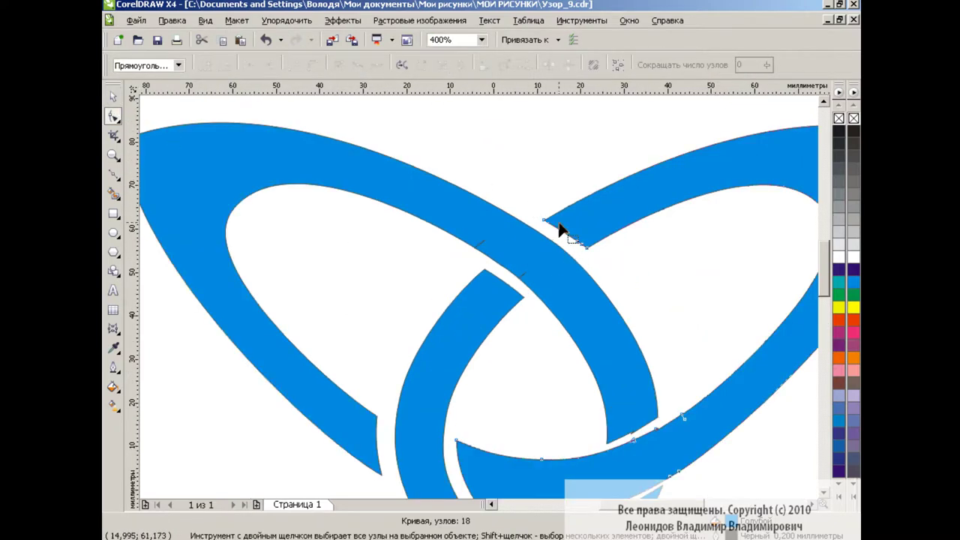
# Delete the three extra end nodes at the right band's tip and a stray node on the left band.
pyautogui.moveTo(554, 221); pyautogui.dragTo(592, 263)
pyautogui.press('Delete')
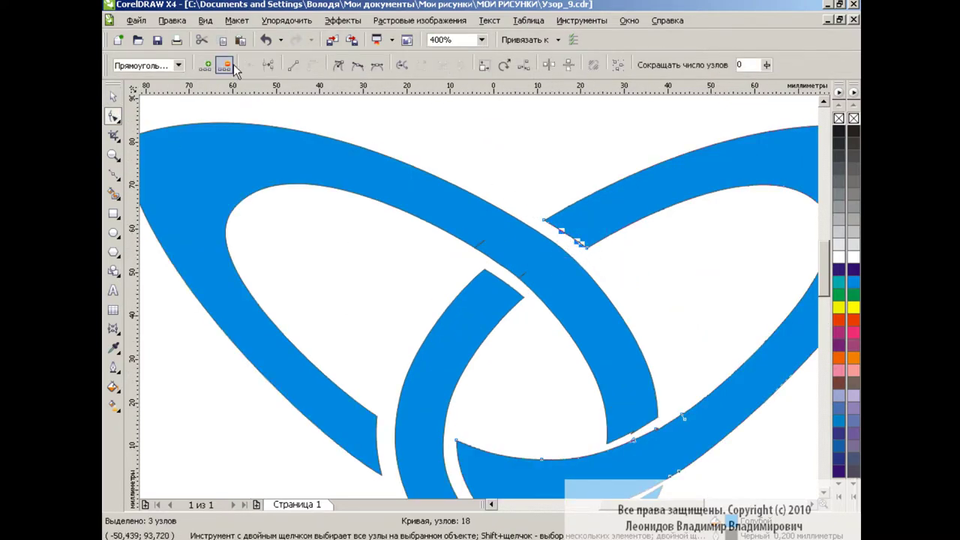
pyautogui.click(384, 442)
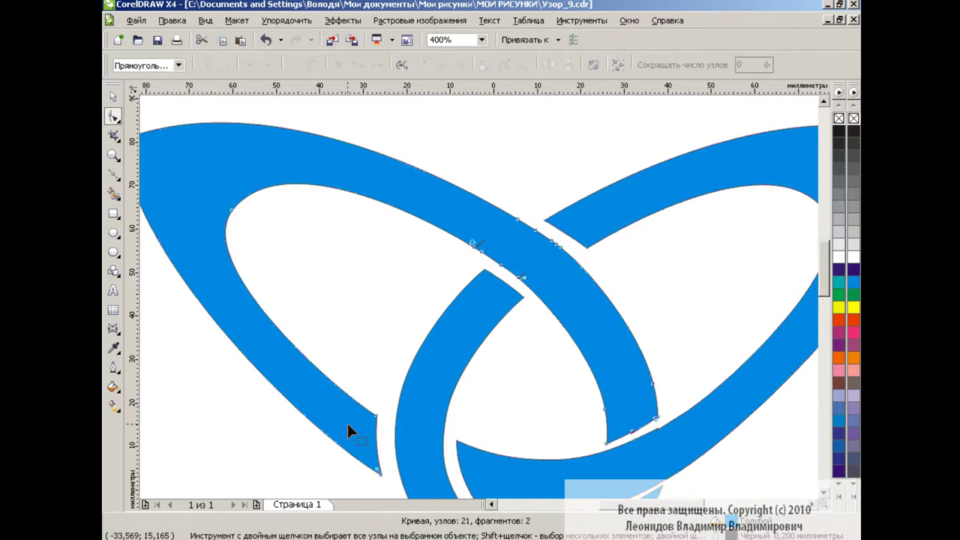
pyautogui.moveTo(823, 283); pyautogui.dragTo(792, 306)
pyautogui.click(632, 311)
pyautogui.click(225, 66)
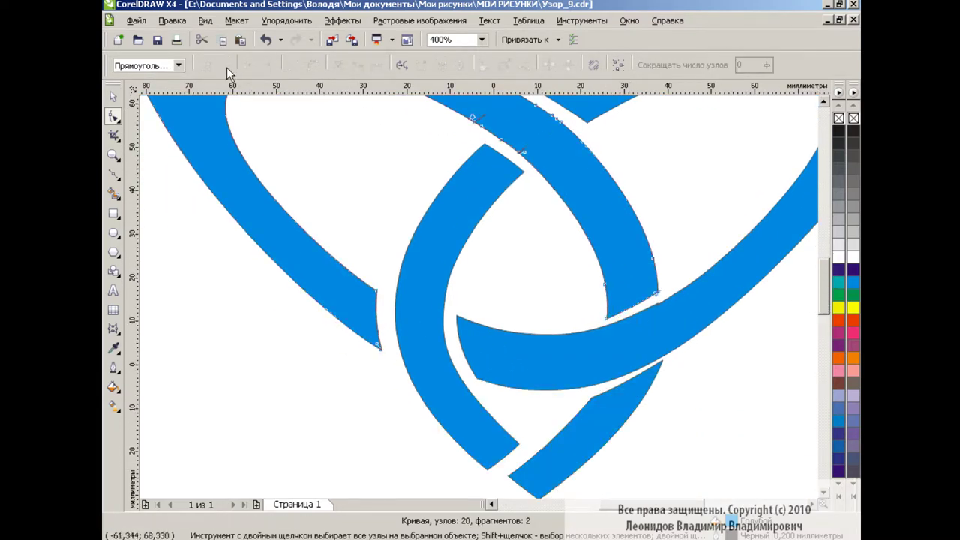
# Check the middle arc and lower-right band pieces, then zoom out to 200%.
pyautogui.click(613, 405)
pyautogui.click(481, 430)
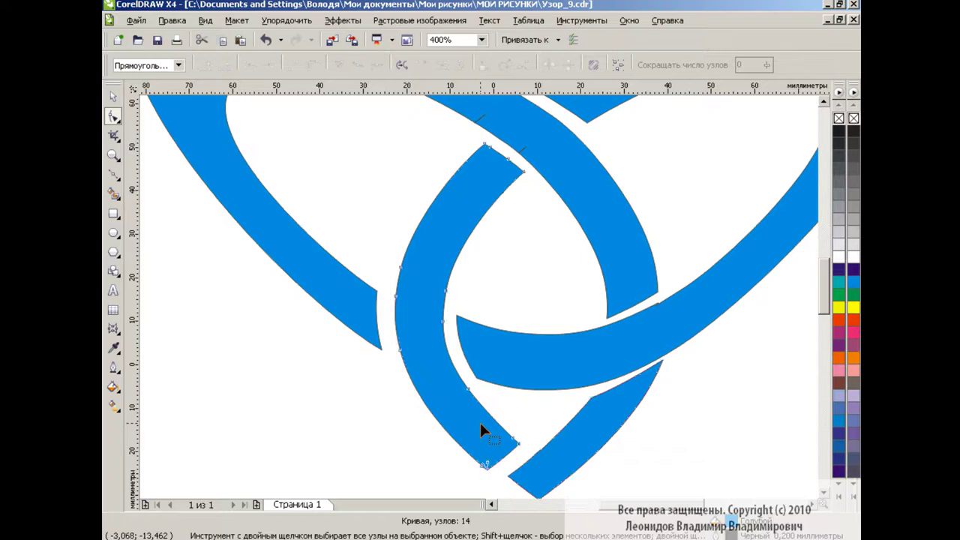
pyautogui.click(507, 159)
pyautogui.click(350, 171)
pyautogui.click(546, 444)
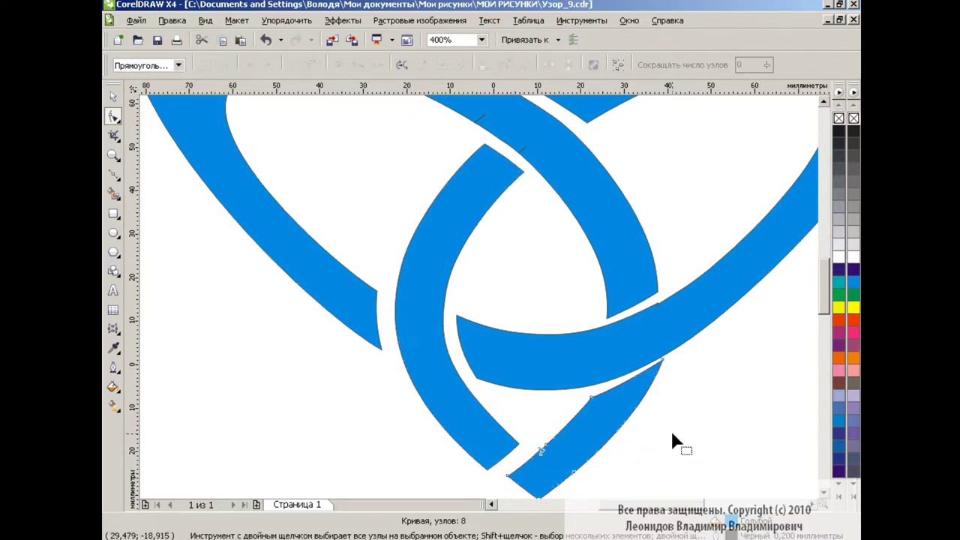
pyautogui.moveTo(826, 308); pyautogui.dragTo(825, 302)
pyautogui.click(481, 40)
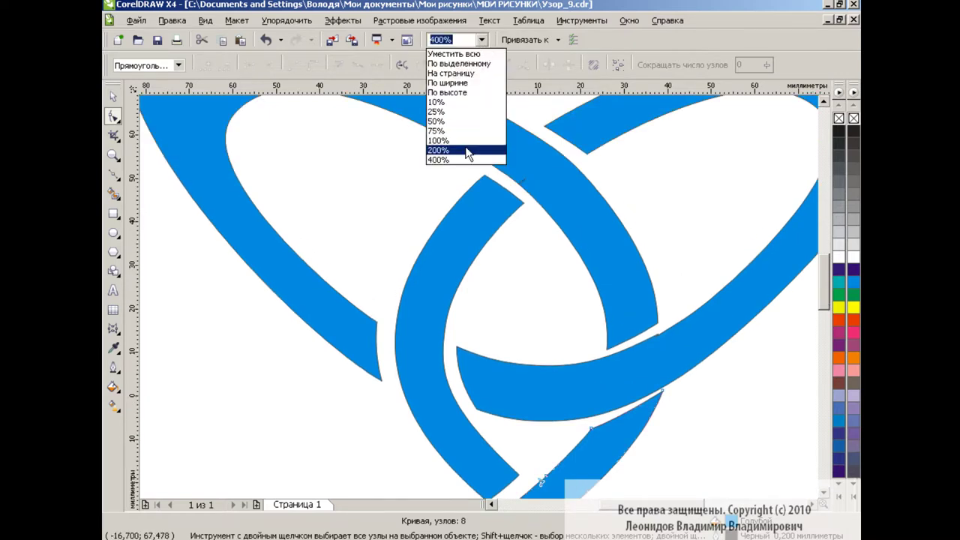
pyautogui.click(442, 148)
# Nudge the end nodes of the lower band piece, big curved band and diagonal band at the crossing.
pyautogui.press('space')
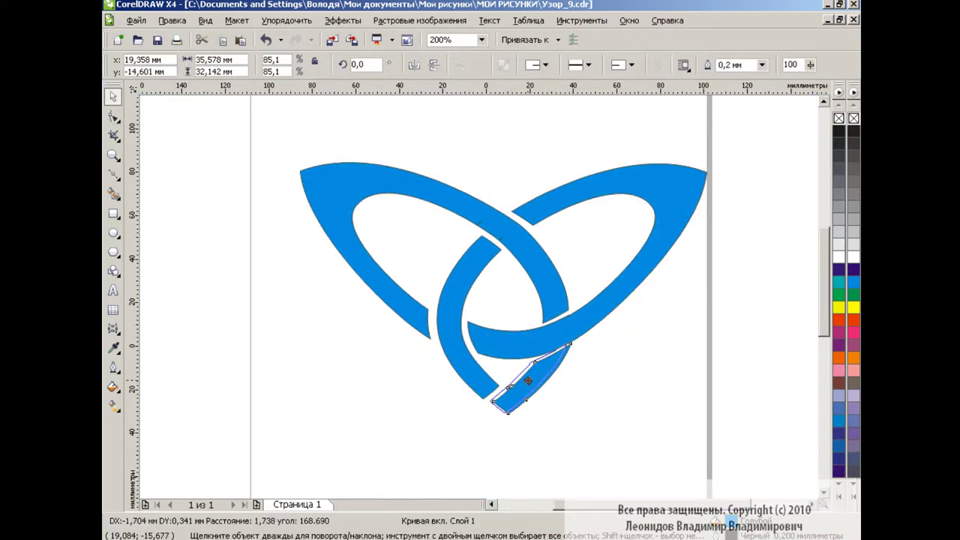
pyautogui.click(572, 382)
pyautogui.click(539, 366)
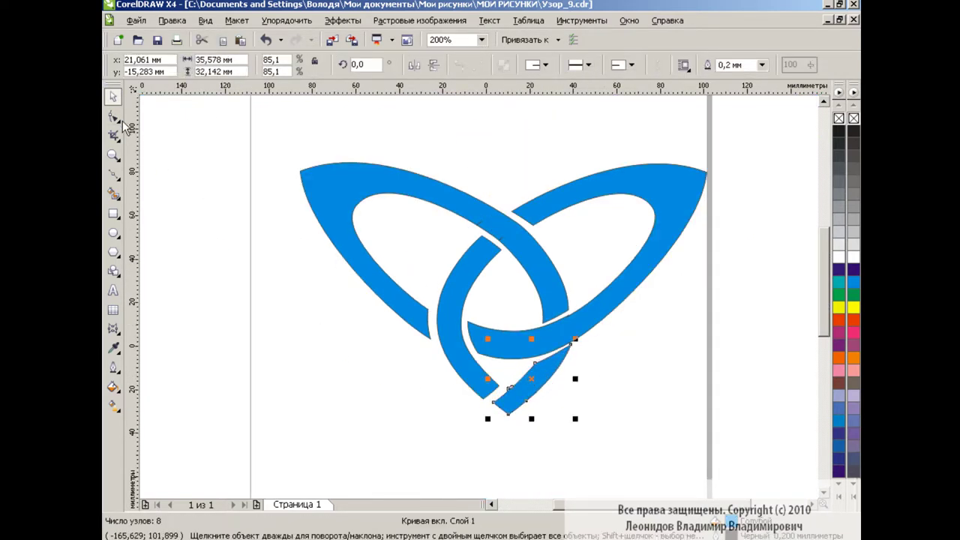
pyautogui.press('F10')
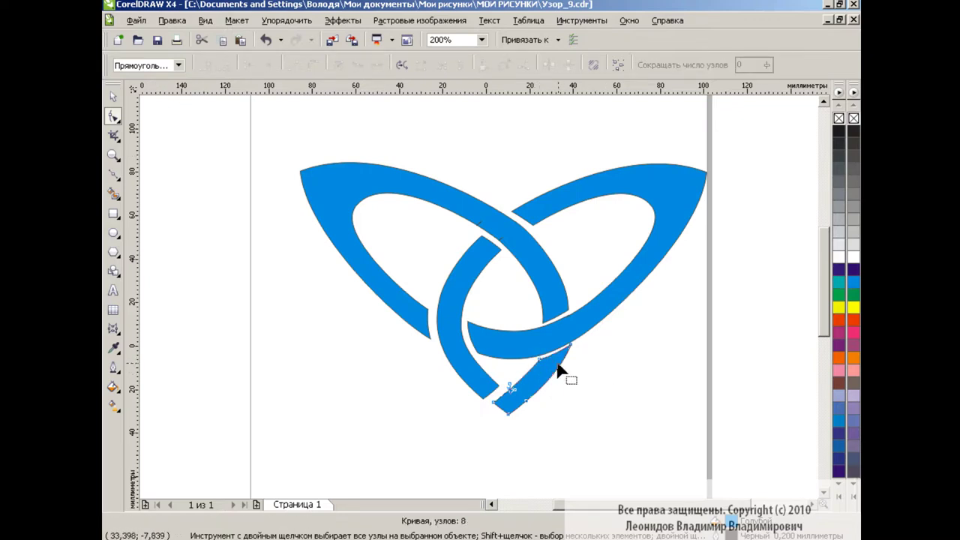
pyautogui.moveTo(574, 346); pyautogui.dragTo(550, 358)
pyautogui.click(563, 314)
pyautogui.moveTo(566, 315); pyautogui.dragTo(542, 321)
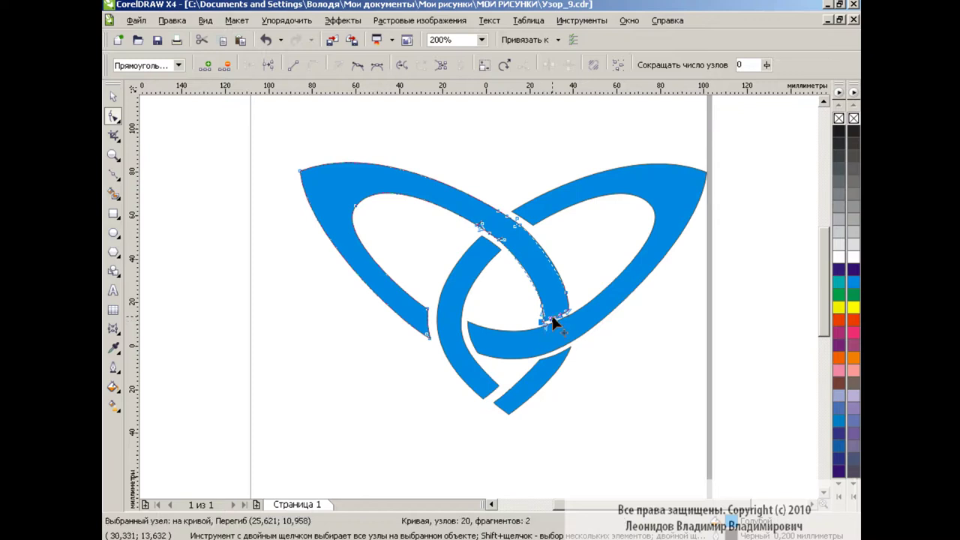
pyautogui.click(598, 342)
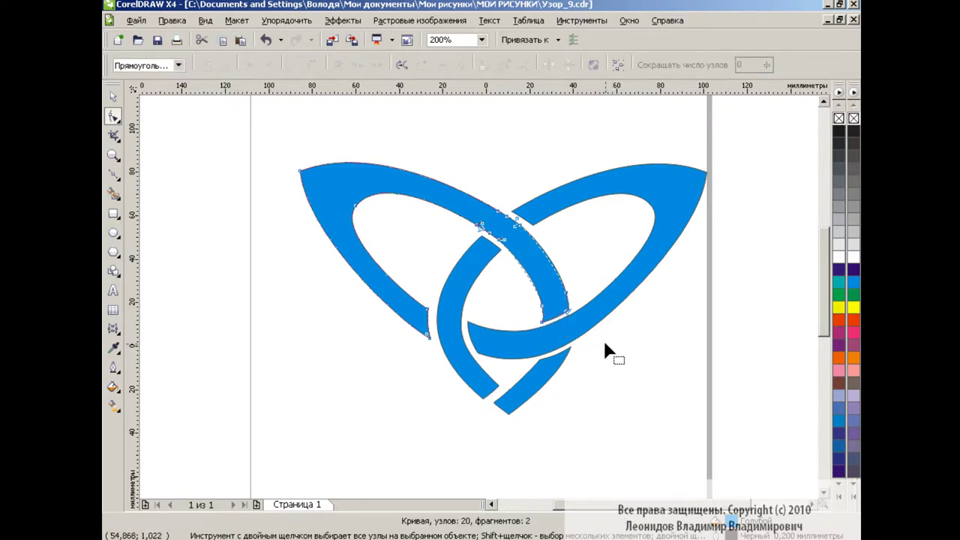
pyautogui.moveTo(603, 338)
pyautogui.mouseDown()
pyautogui.moveTo(525, 311)
pyautogui.moveTo(570, 315)
pyautogui.mouseUp()
pyautogui.click(610, 348)
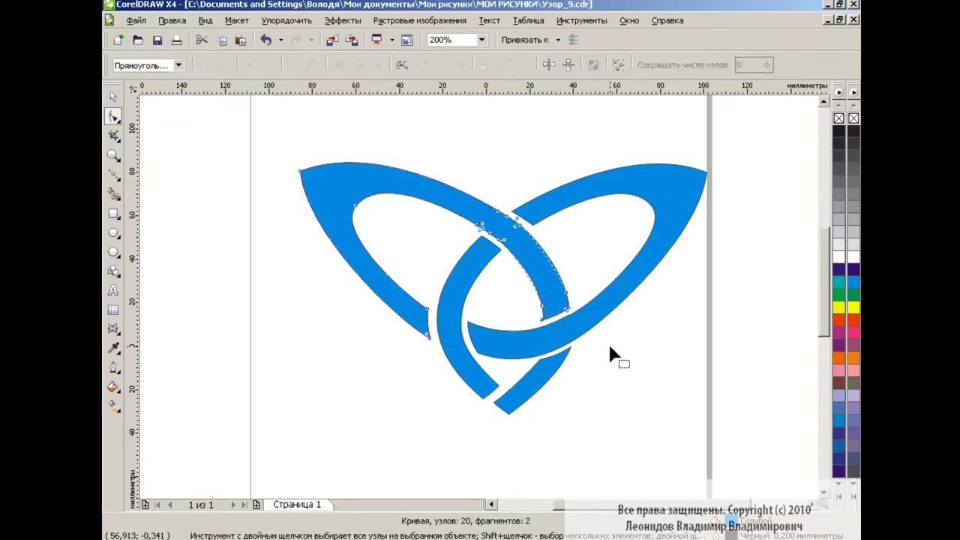
# Shift the left inner arc slightly right and adjust the right-lobe band's two end nodes.
pyautogui.click(551, 212)
pyautogui.click(488, 385)
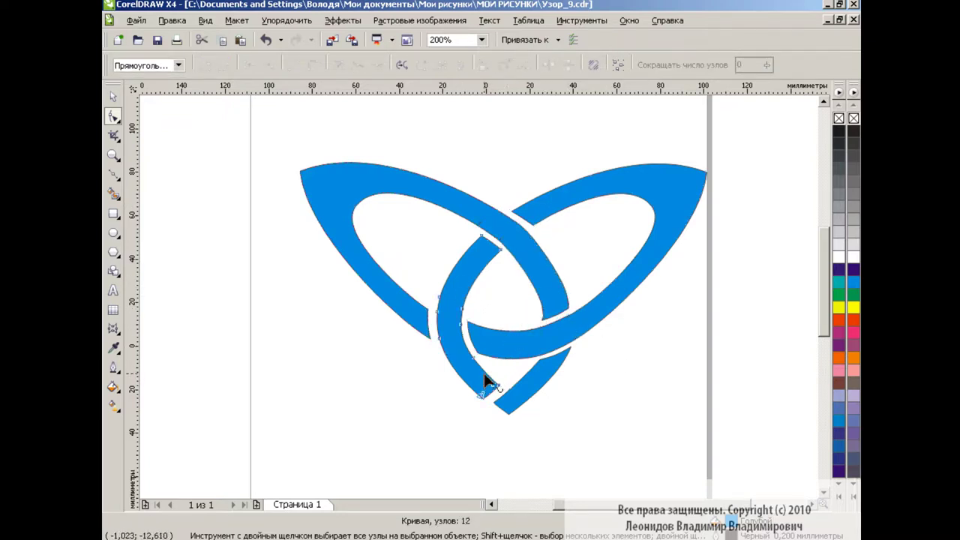
pyautogui.click(113, 96)
pyautogui.moveTo(468, 318); pyautogui.dragTo(477, 316)
pyautogui.click(113, 116)
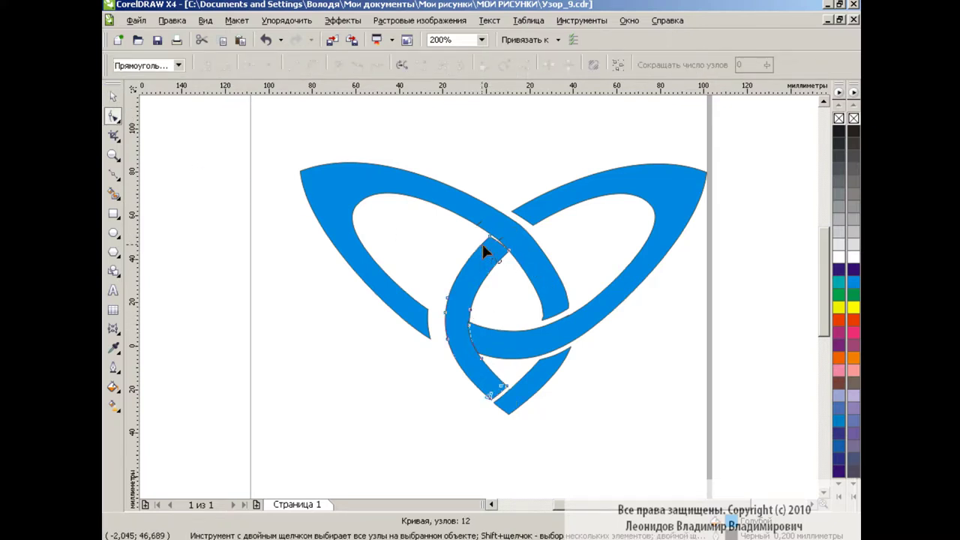
pyautogui.moveTo(456, 319); pyautogui.dragTo(486, 362)
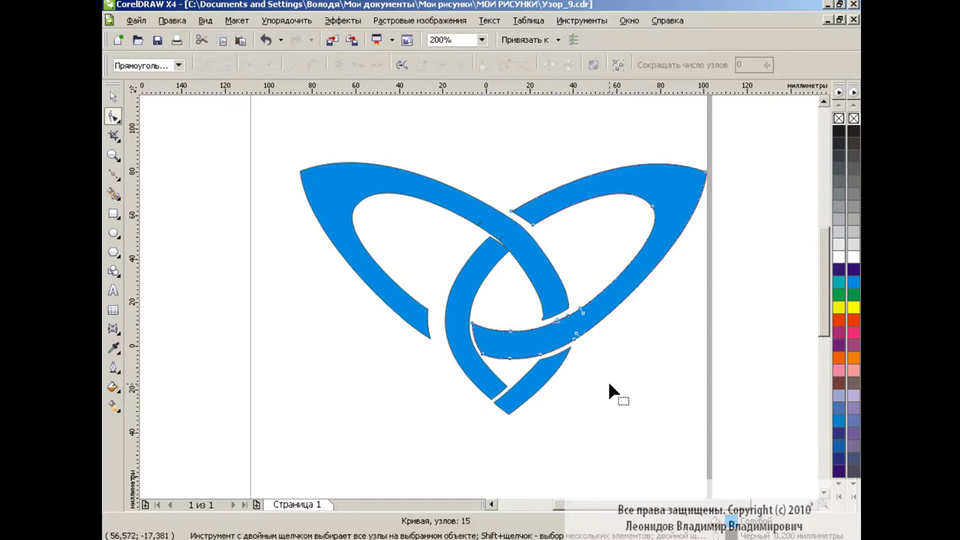
# Select the cut-end nodes of the diagonal band and the inner ring's crossing nodes.
pyautogui.click(558, 300)
pyautogui.click(543, 319)
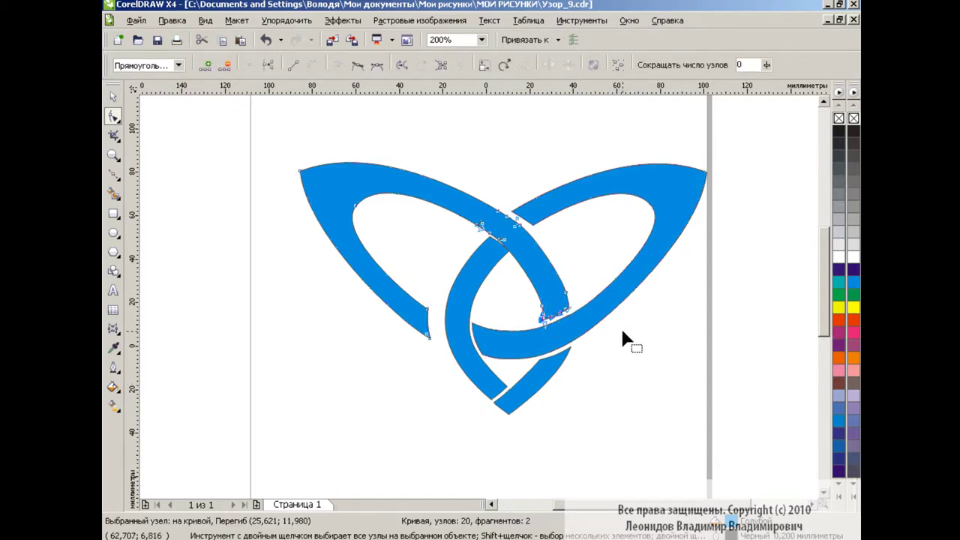
pyautogui.keyDown('shift'); pyautogui.click(567, 313); pyautogui.keyUp('shift')
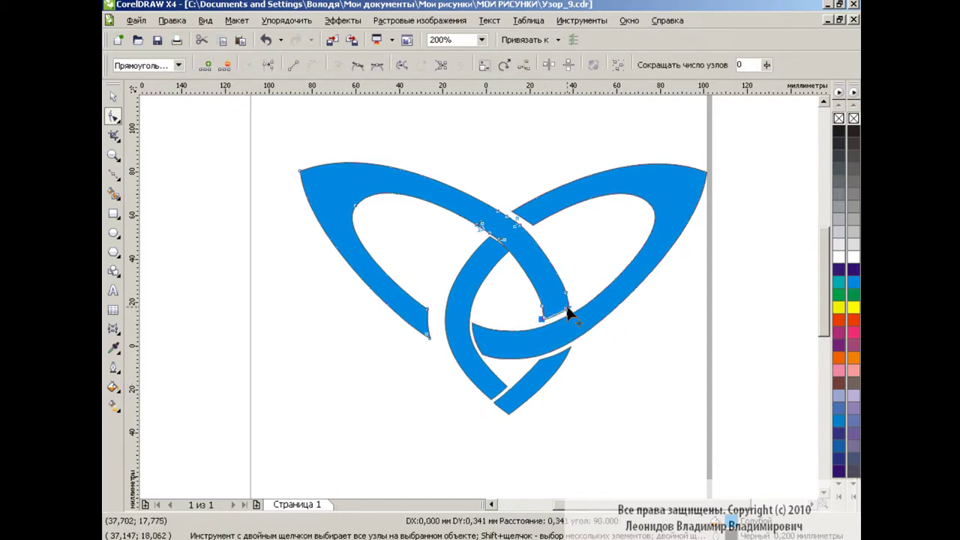
pyautogui.keyDown('shift'); pyautogui.click(490, 237); pyautogui.keyUp('shift')
pyautogui.keyDown('shift'); pyautogui.click(507, 250); pyautogui.keyUp('shift')
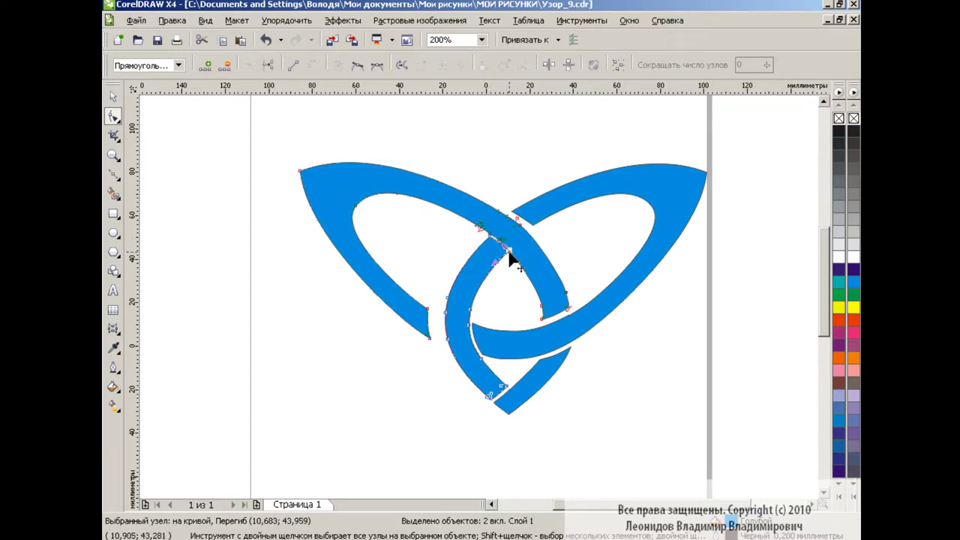
pyautogui.click(506, 258)
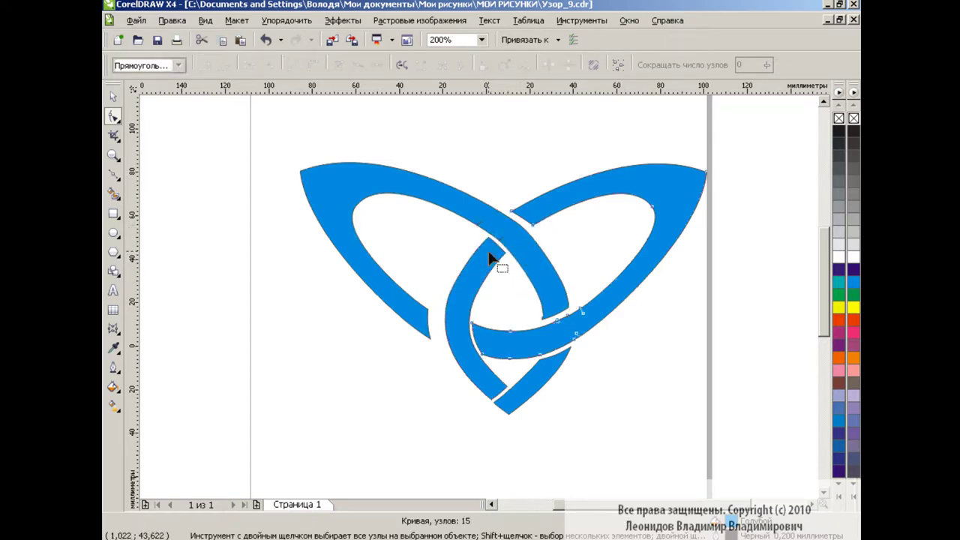
pyautogui.click(486, 237)
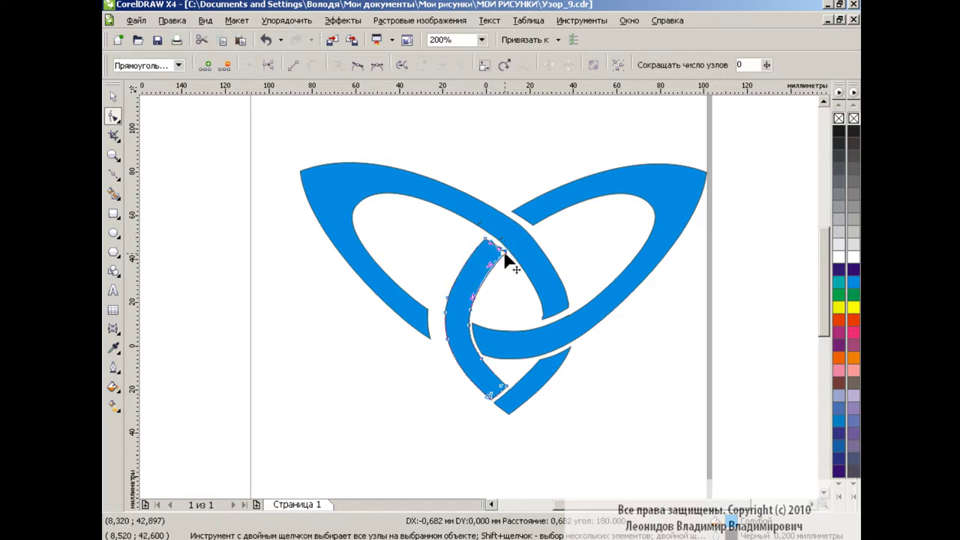
# Check nodes on the outer loop and lower-left band, then zoom to 400% around the knot.
pyautogui.click(491, 203)
pyautogui.click(510, 213)
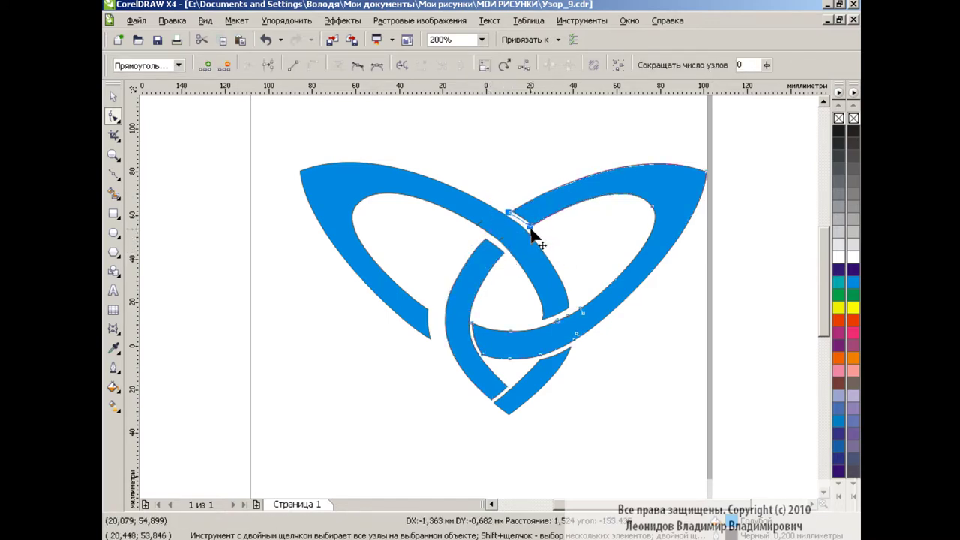
pyautogui.click(545, 231)
pyautogui.click(526, 219)
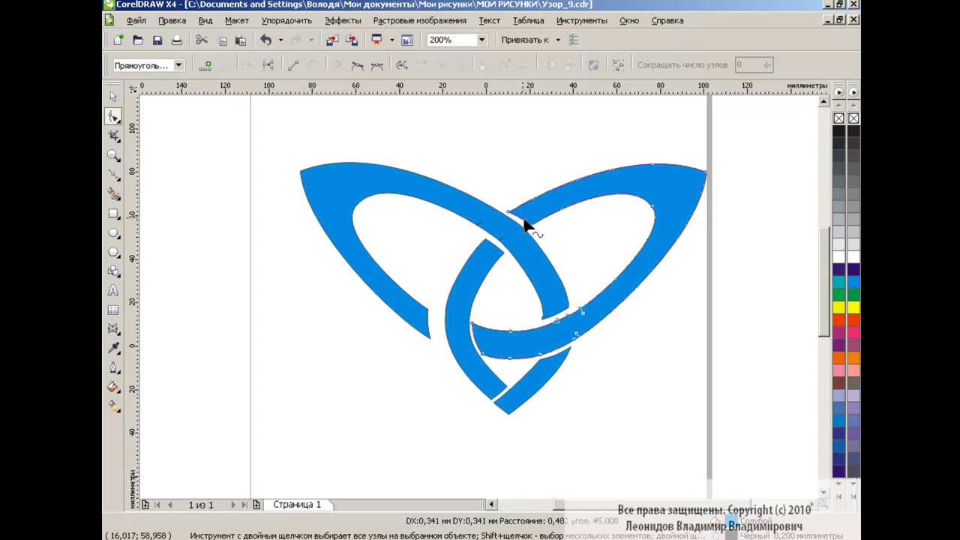
pyautogui.click(485, 243)
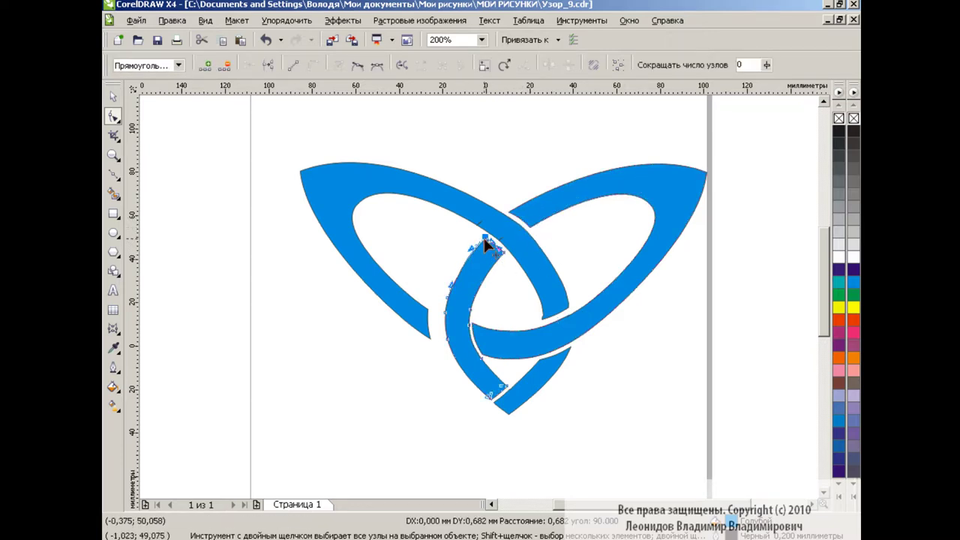
pyautogui.click(499, 250)
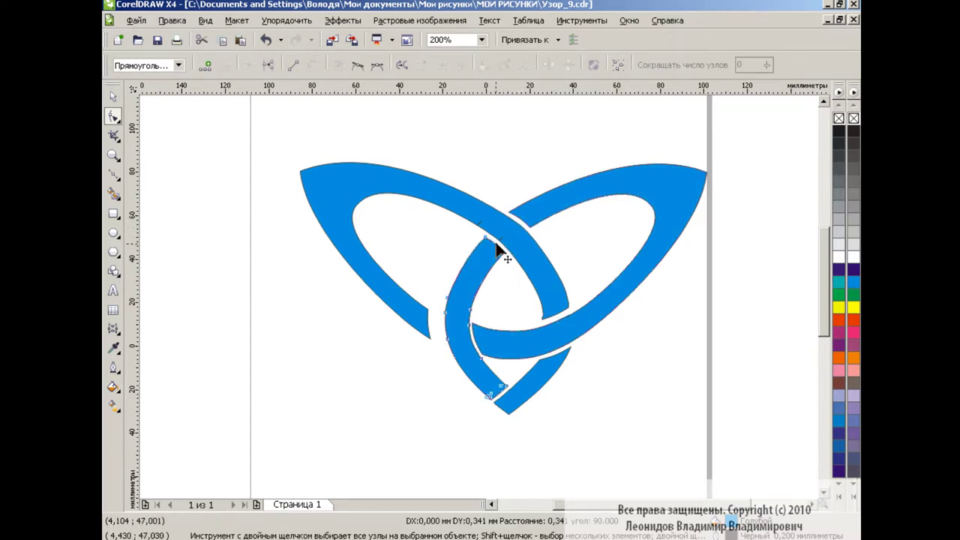
pyautogui.click(564, 304)
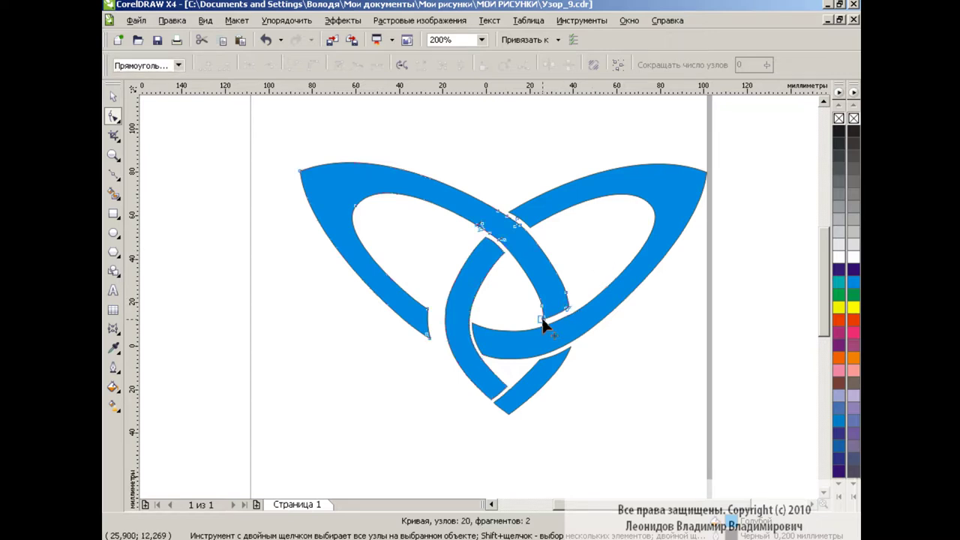
pyautogui.click(481, 40)
pyautogui.click(446, 156)
# Reposition the band end node at the crossing and try removing a tip node, undoing it.
pyautogui.click(604, 341)
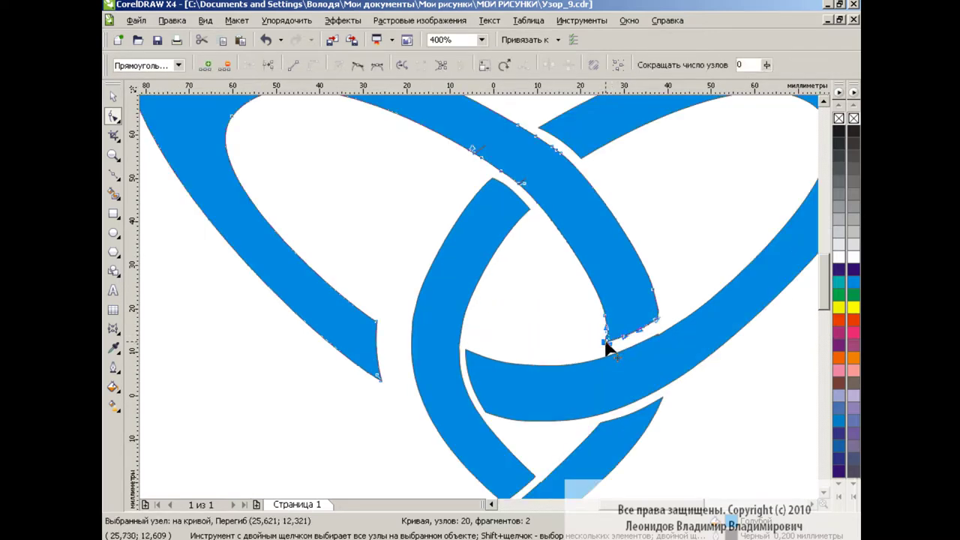
pyautogui.moveTo(609, 336); pyautogui.dragTo(610, 336)
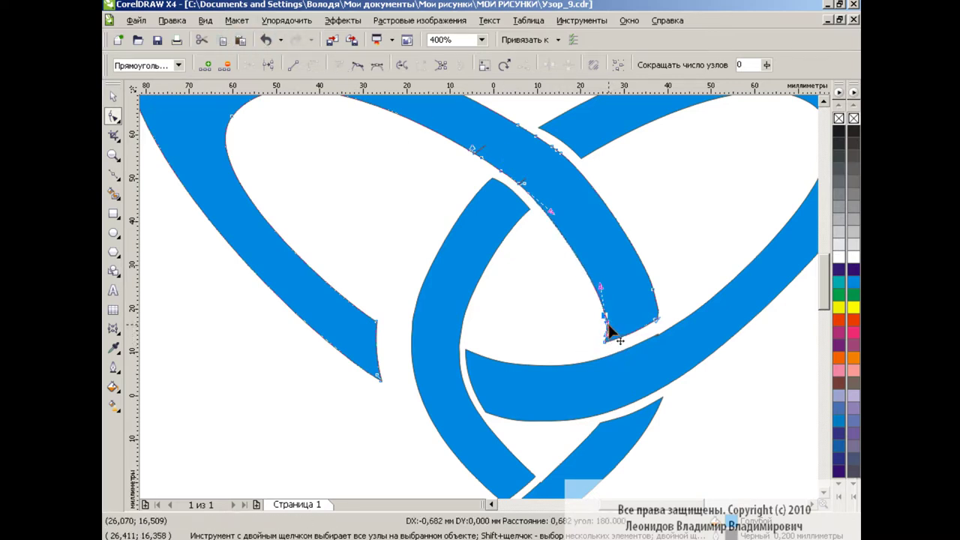
pyautogui.click(570, 333)
pyautogui.moveTo(353, 290); pyautogui.dragTo(392, 409)
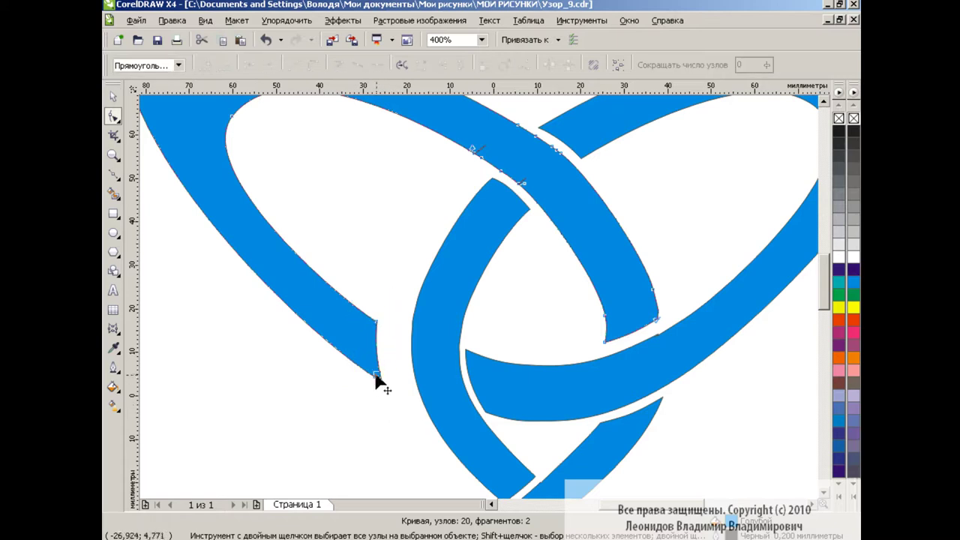
pyautogui.press('Delete')
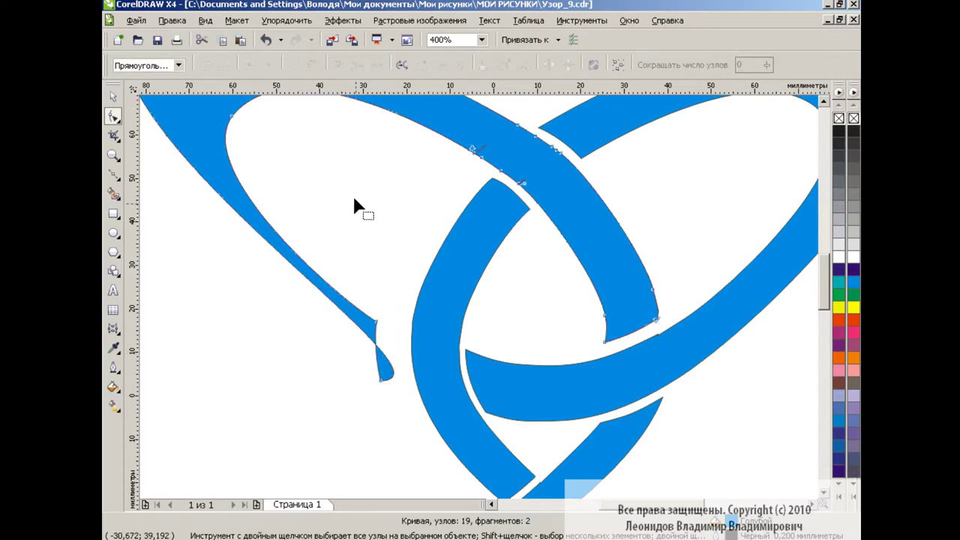
pyautogui.hotkey('ctrl', 'z')
# Make the left band's tip node a cusp and pull the tip nodes down and right.
pyautogui.click(380, 378)
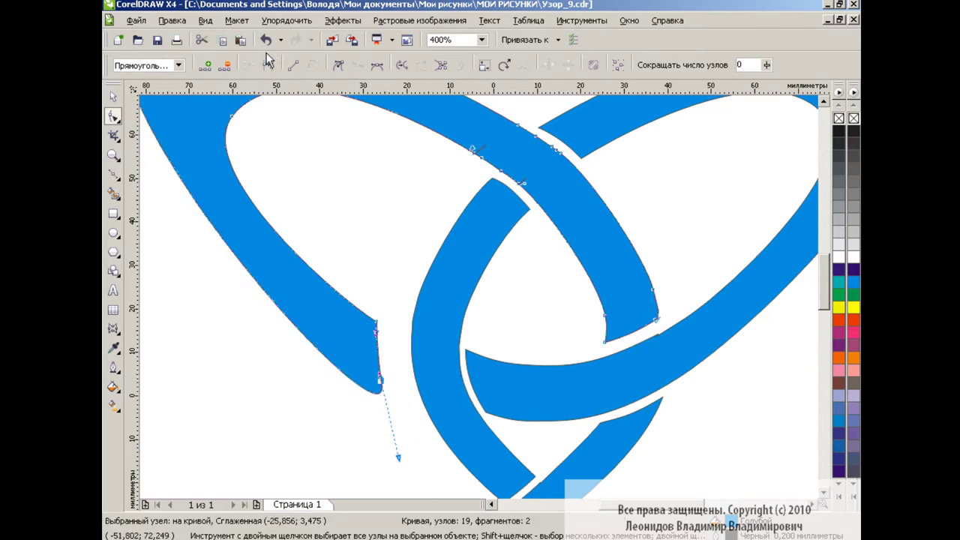
pyautogui.click(339, 65)
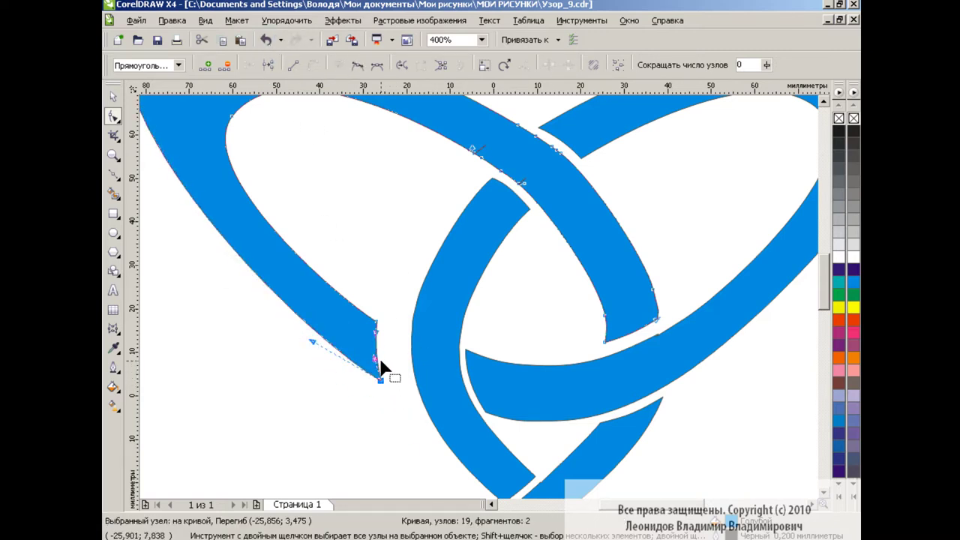
pyautogui.moveTo(364, 290)
pyautogui.mouseDown()
pyautogui.moveTo(384, 398)
pyautogui.moveTo(389, 387)
pyautogui.moveTo(409, 405)
pyautogui.mouseUp()
pyautogui.moveTo(338, 367); pyautogui.dragTo(334, 371)
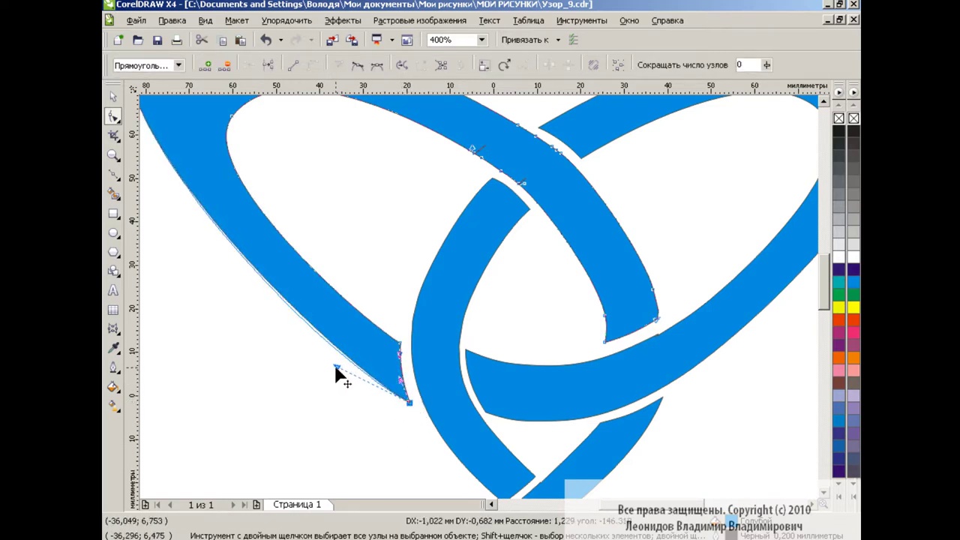
# Nudge the band-edge node slightly, then zoom back out to 200%.
pyautogui.click(395, 342)
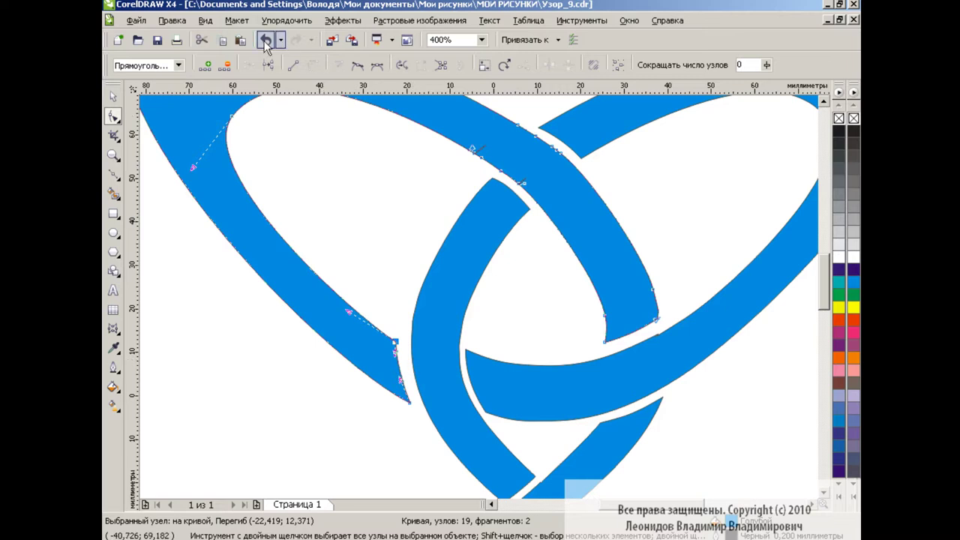
pyautogui.click(303, 375)
pyautogui.click(396, 343)
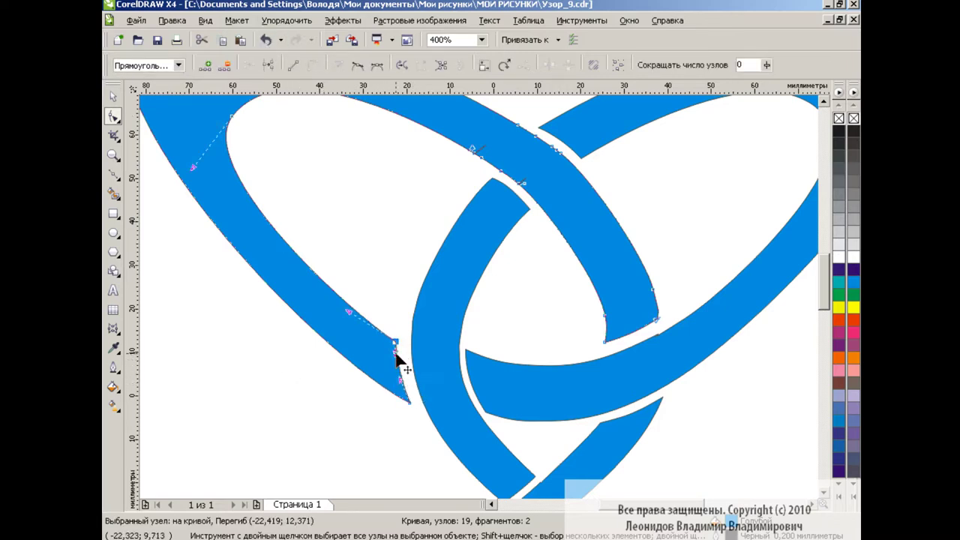
pyautogui.moveTo(396, 344); pyautogui.dragTo(398, 344)
pyautogui.moveTo(377, 310); pyautogui.dragTo(410, 409)
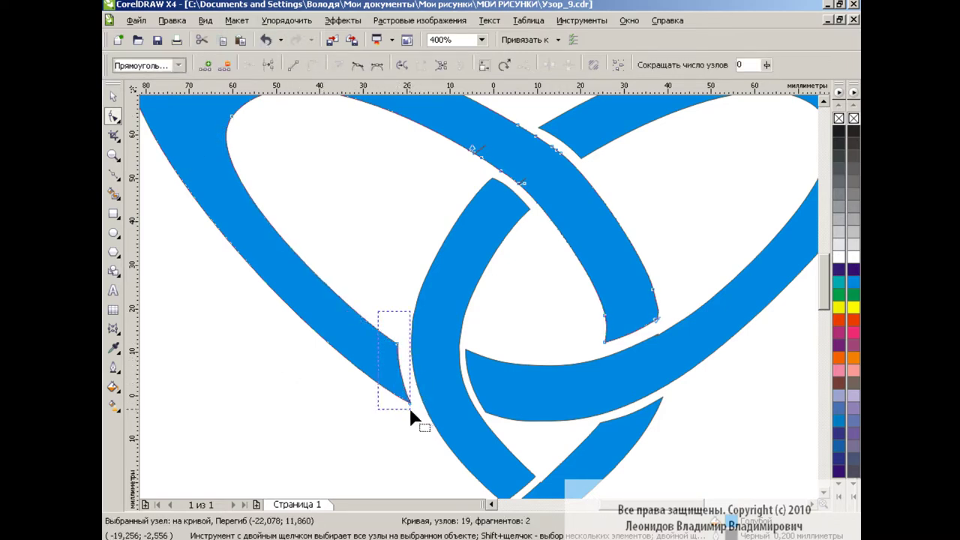
pyautogui.click(386, 419)
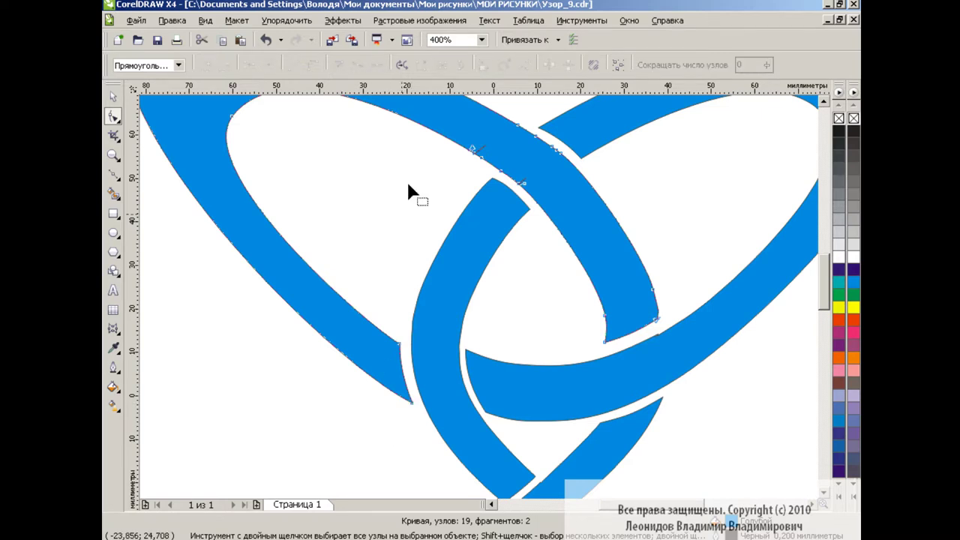
pyautogui.click(484, 39)
pyautogui.click(456, 150)
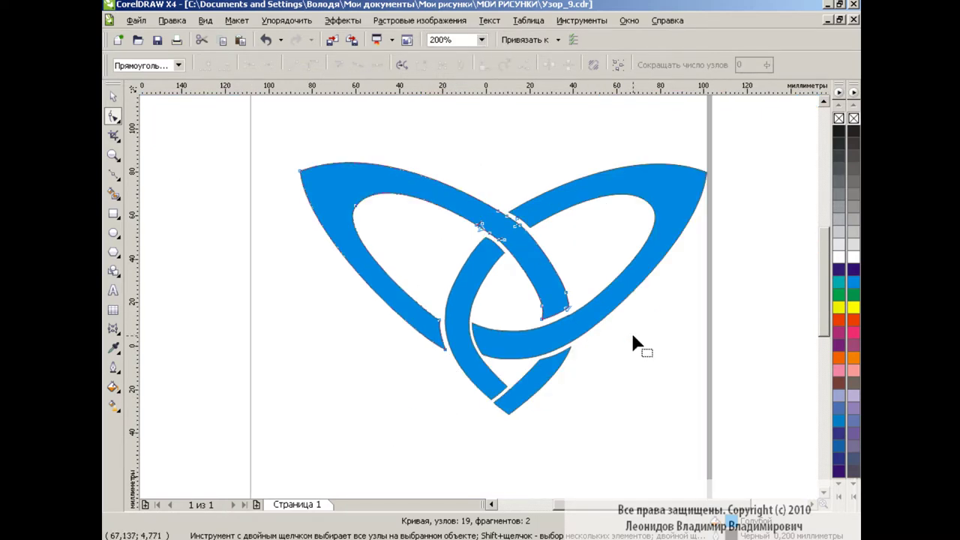
# Select the right band and bring up its nodes for editing.
pyautogui.click(482, 335)
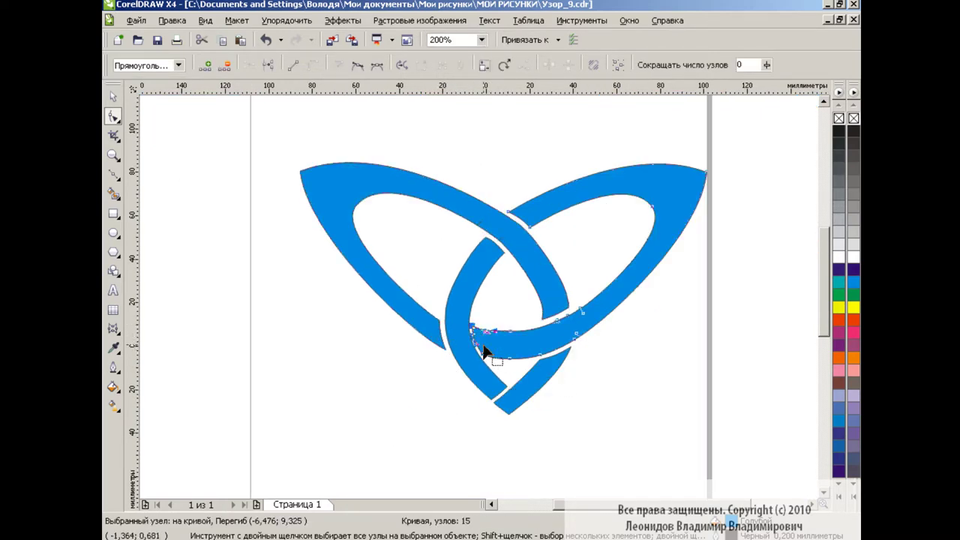
pyautogui.click(439, 326)
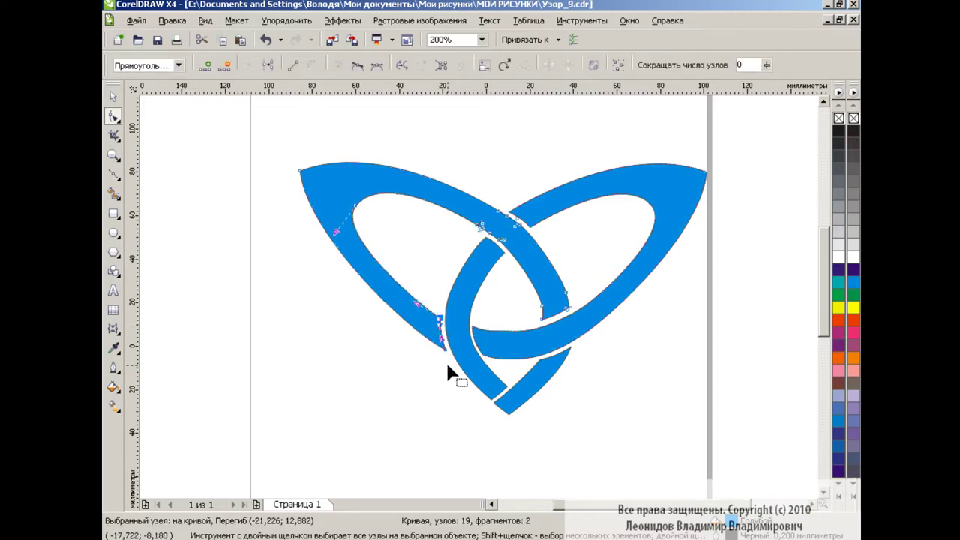
pyautogui.click(108, 99)
pyautogui.click(382, 388)
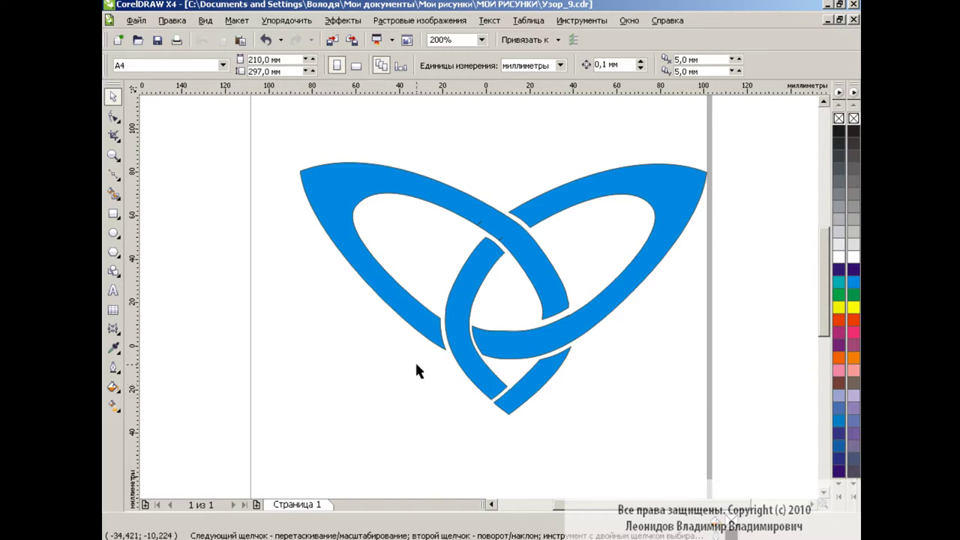
pyautogui.click(423, 320)
pyautogui.click(502, 345)
pyautogui.press('F10')
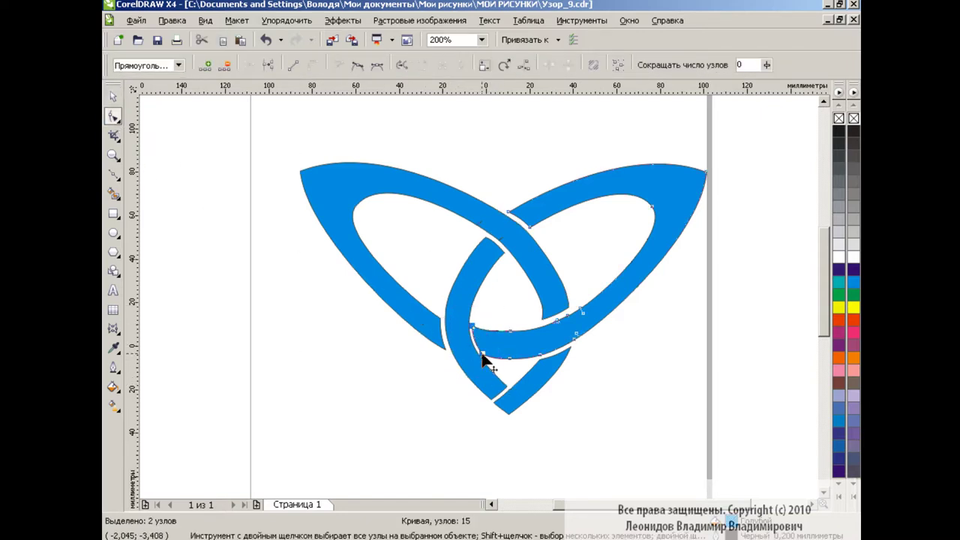
# Select the lower-left piece's four tip nodes and move the lower-right piece's tip nodes.
pyautogui.click(483, 363)
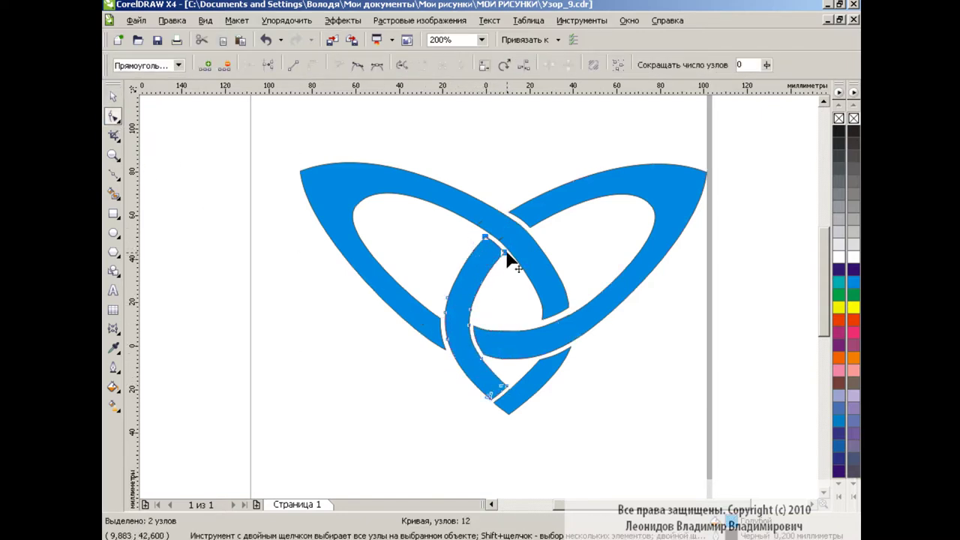
pyautogui.click(501, 210)
pyautogui.click(480, 374)
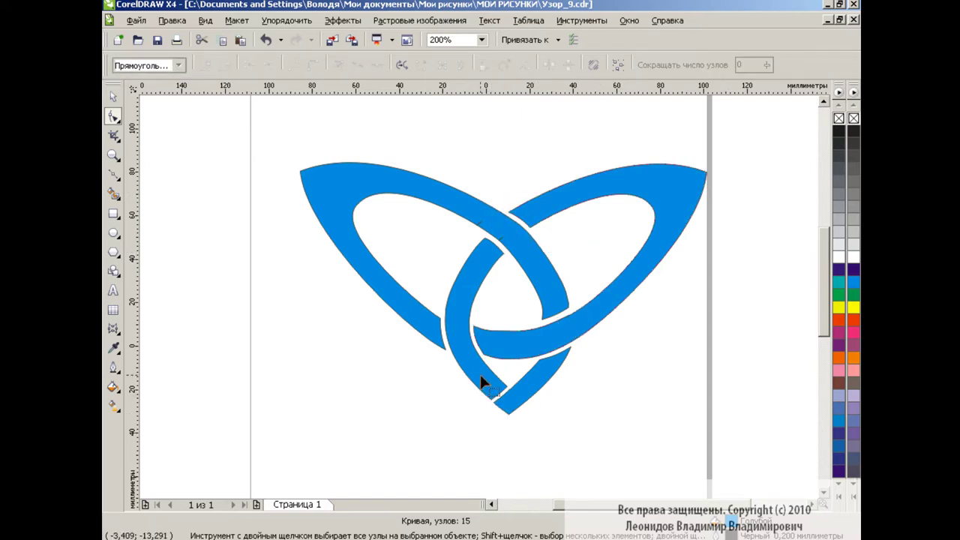
pyautogui.moveTo(473, 379); pyautogui.dragTo(510, 403)
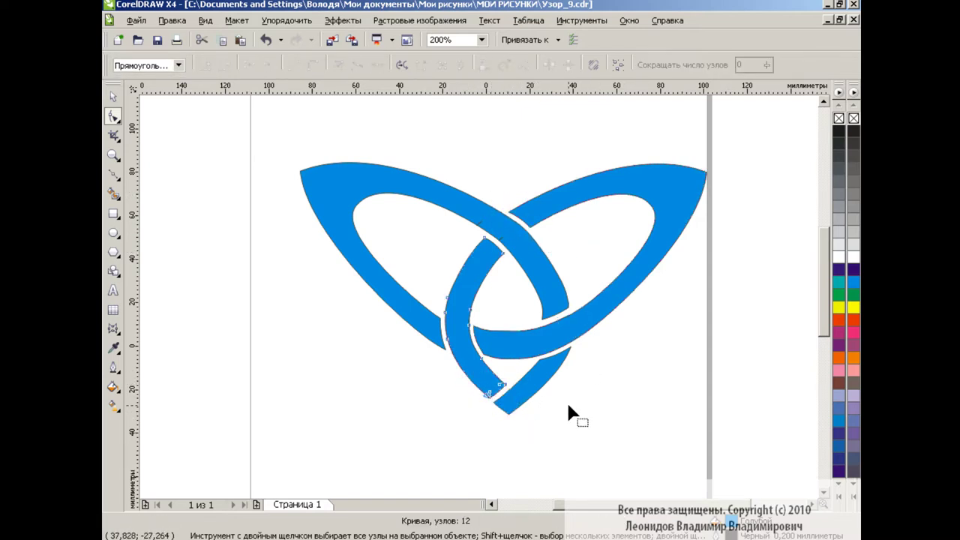
pyautogui.click(561, 379)
pyautogui.moveTo(574, 350); pyautogui.dragTo(572, 348)
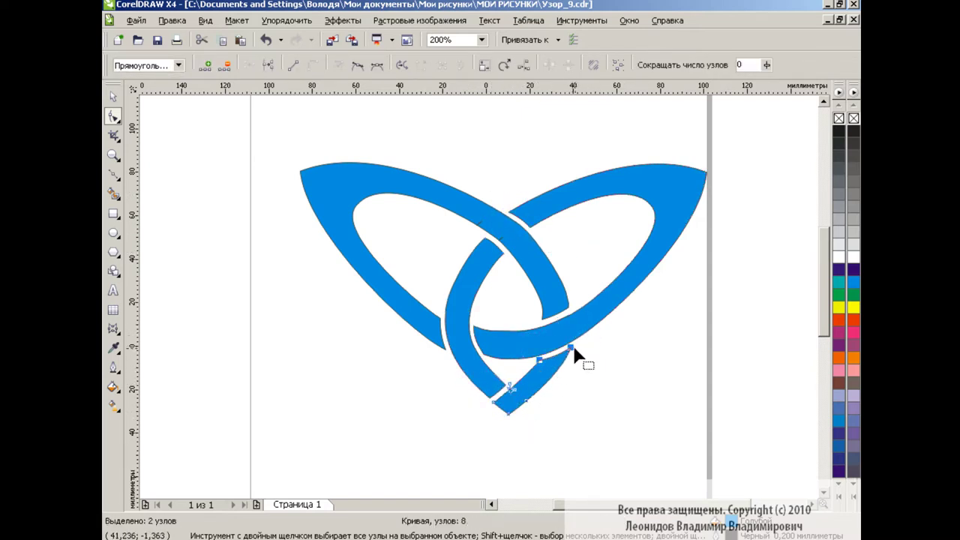
pyautogui.click(591, 361)
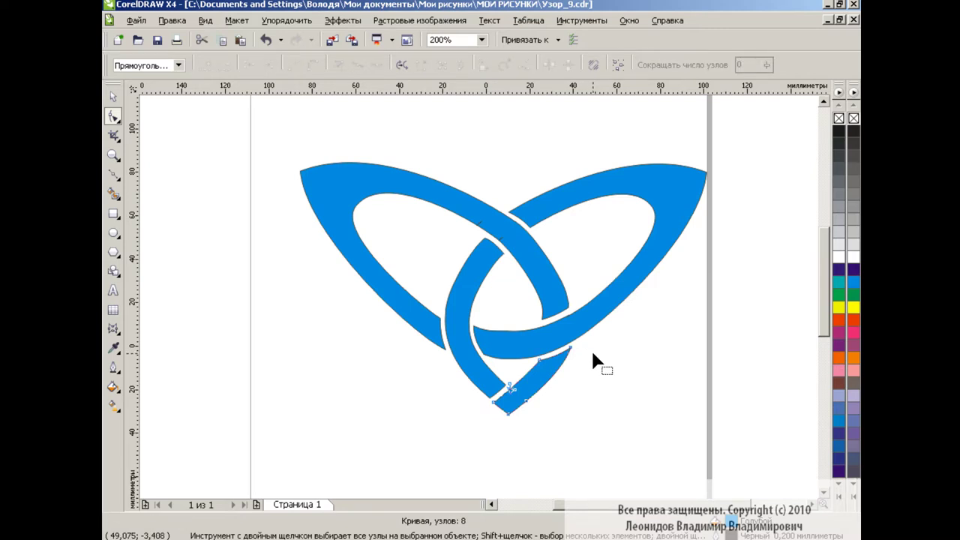
# Undo the unwanted edit to the upper-left blue band.
pyautogui.click(113, 96)
pyautogui.click(384, 185)
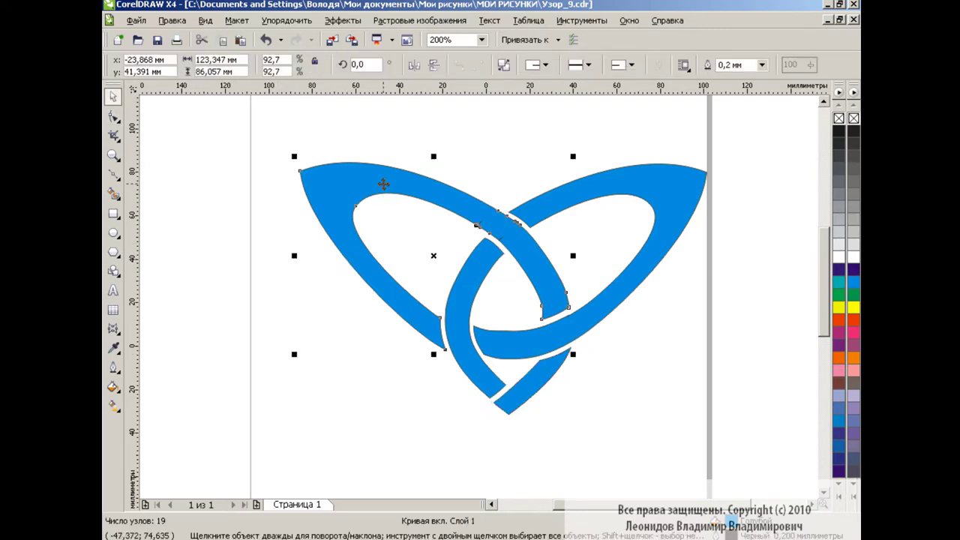
pyautogui.rightClick(854, 120)
pyautogui.click(647, 286)
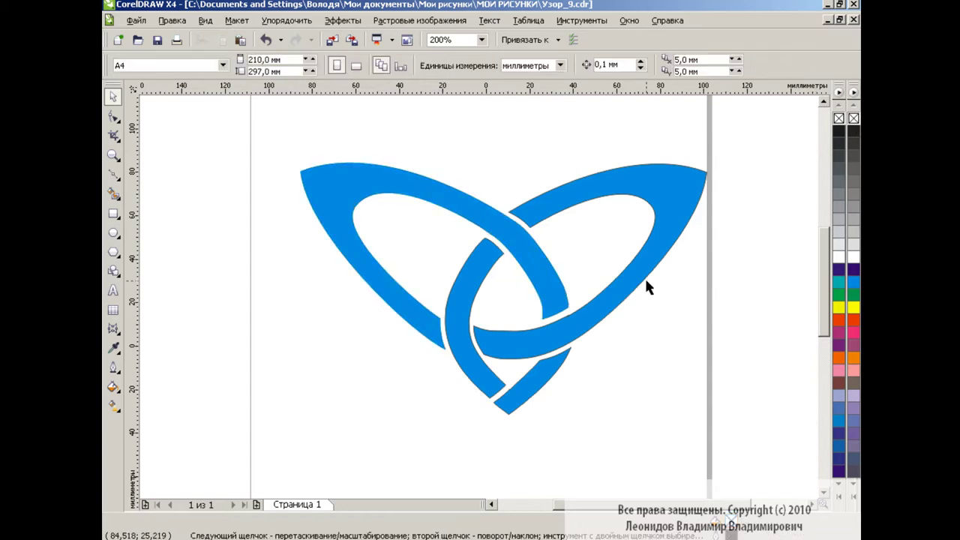
pyautogui.click(266, 39)
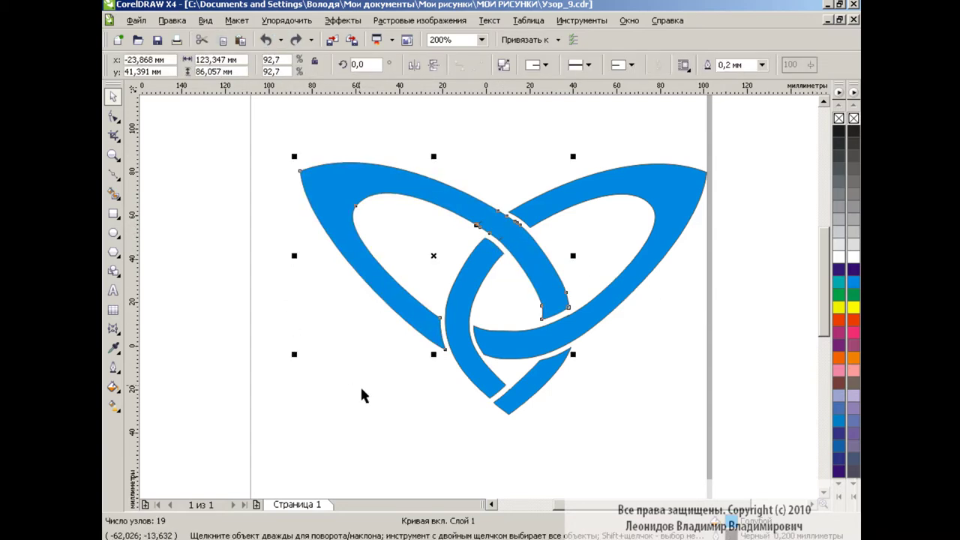
pyautogui.click(371, 396)
# Inspect the nodes of the central band and blue curve, then clear the selection.
pyautogui.click(512, 360)
pyautogui.press('F10')
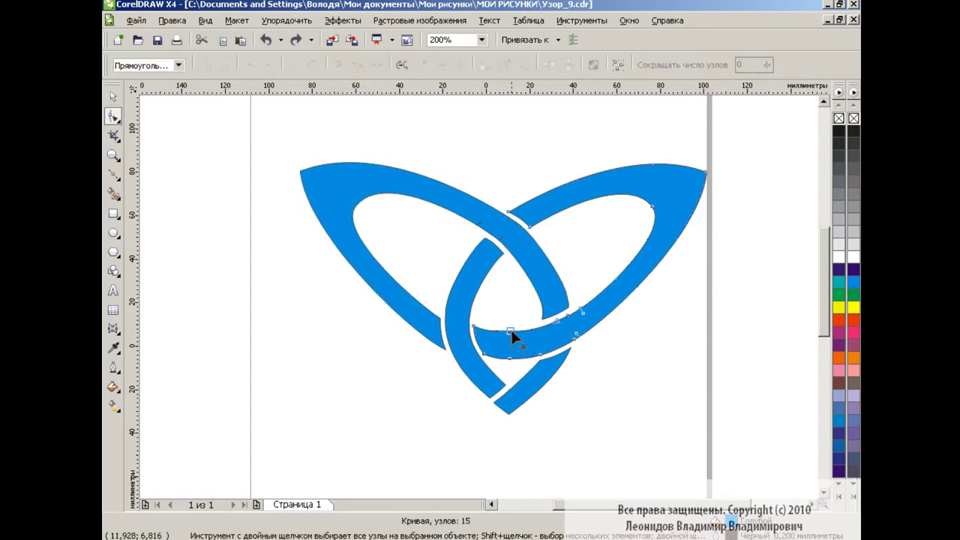
pyautogui.click(515, 332)
pyautogui.click(584, 364)
pyautogui.press('space')
pyautogui.click(287, 356)
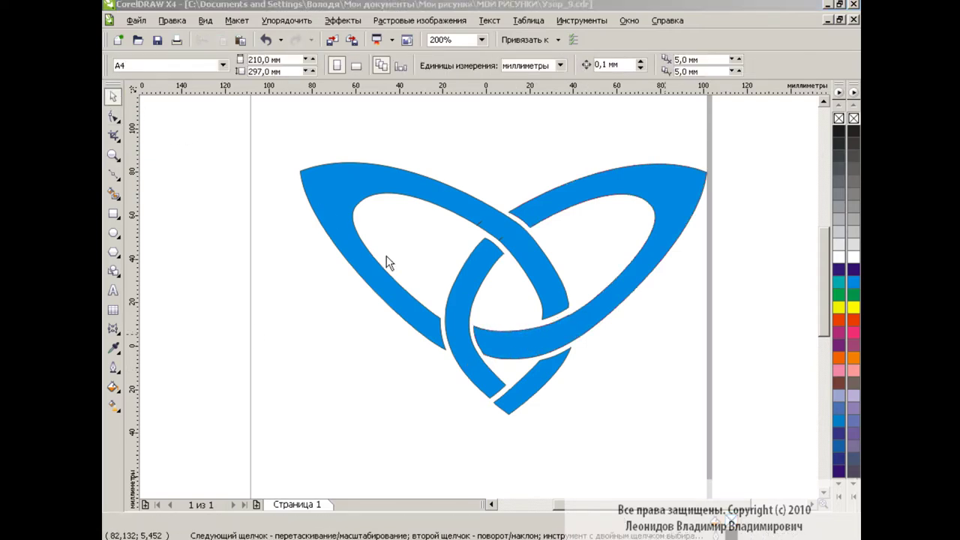
pyautogui.click(114, 118)
pyautogui.click(552, 318)
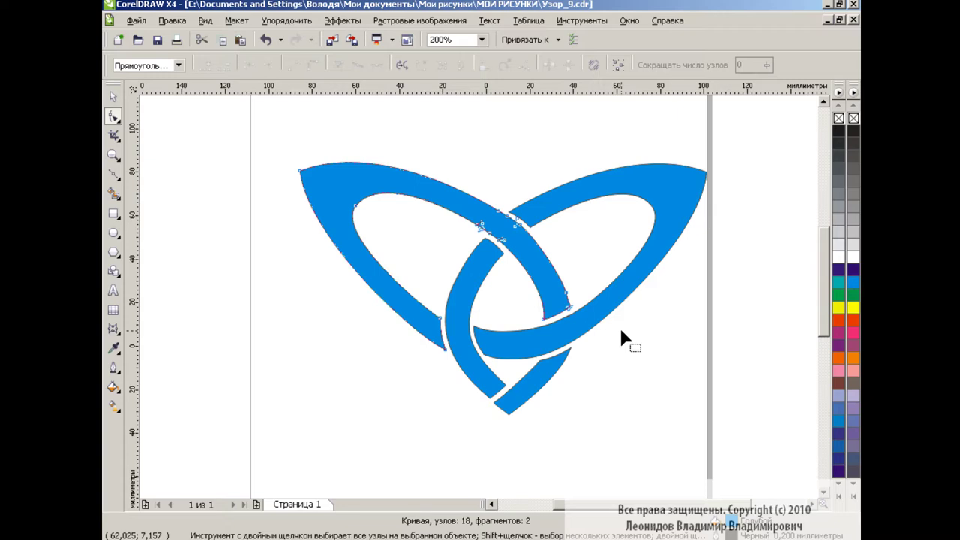
pyautogui.press('space')
pyautogui.click(288, 267)
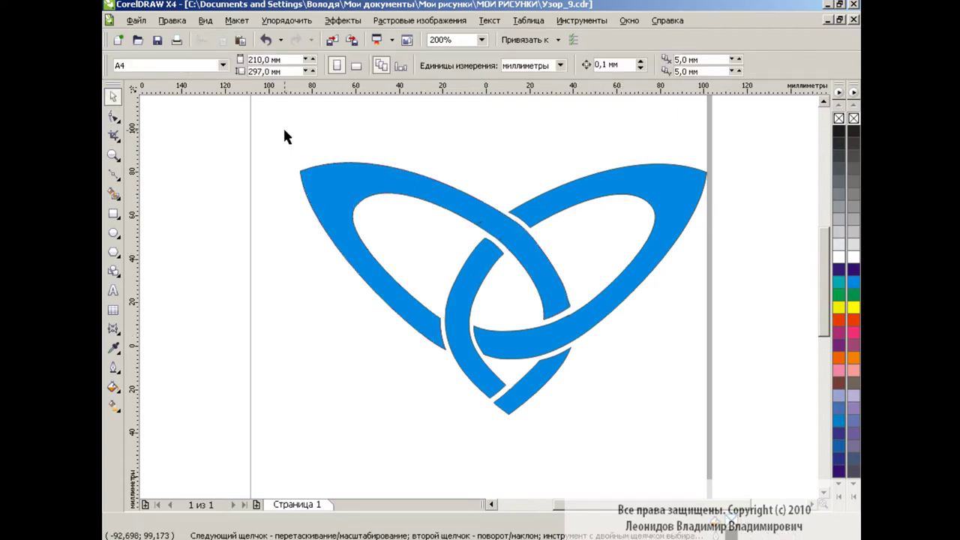
# Place a black copy of the whole knot, enlarged to 102.9%, behind the blue bands.
pyautogui.moveTo(284, 137); pyautogui.dragTo(727, 453)
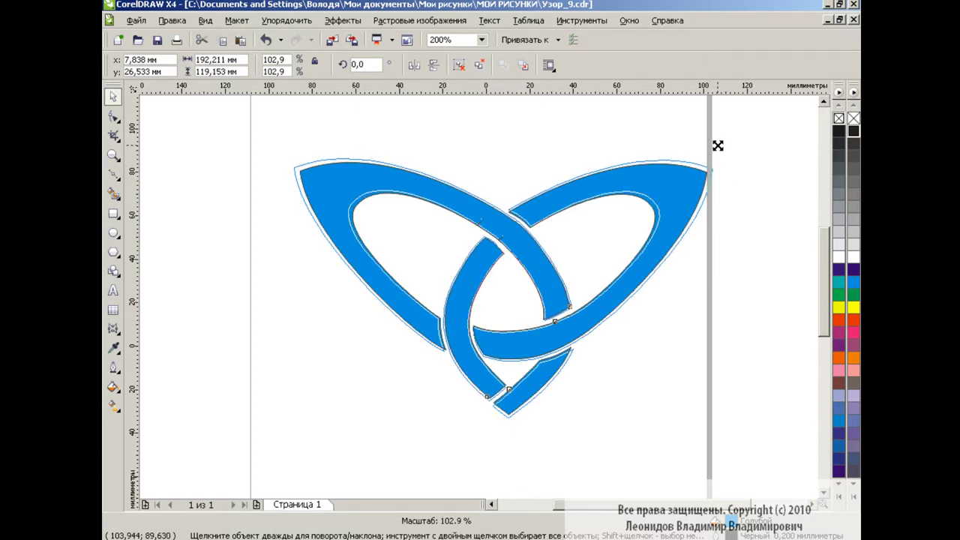
pyautogui.moveTo(711, 155); pyautogui.dragTo(717, 152)
pyautogui.click(853, 132)
pyautogui.hotkey('shift', 'pagedown')
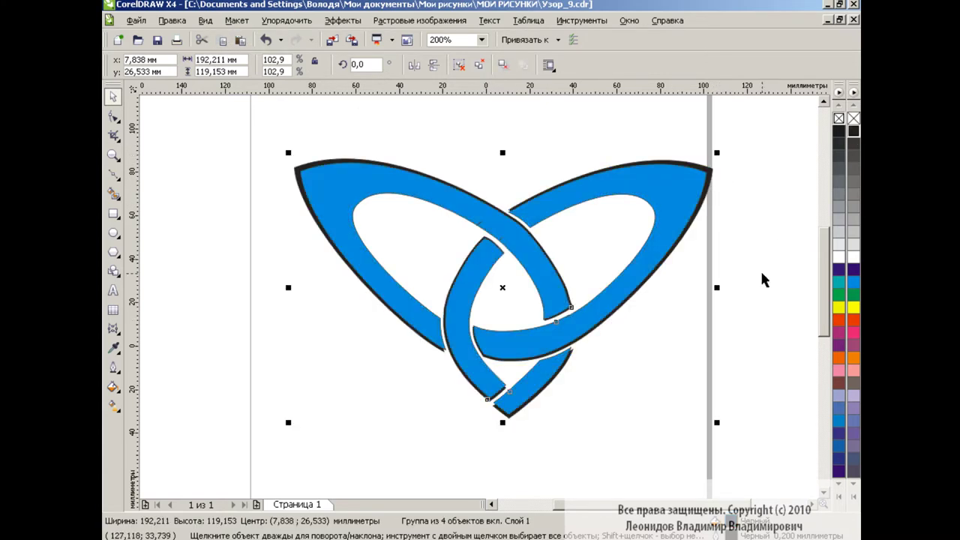
pyautogui.click(756, 269)
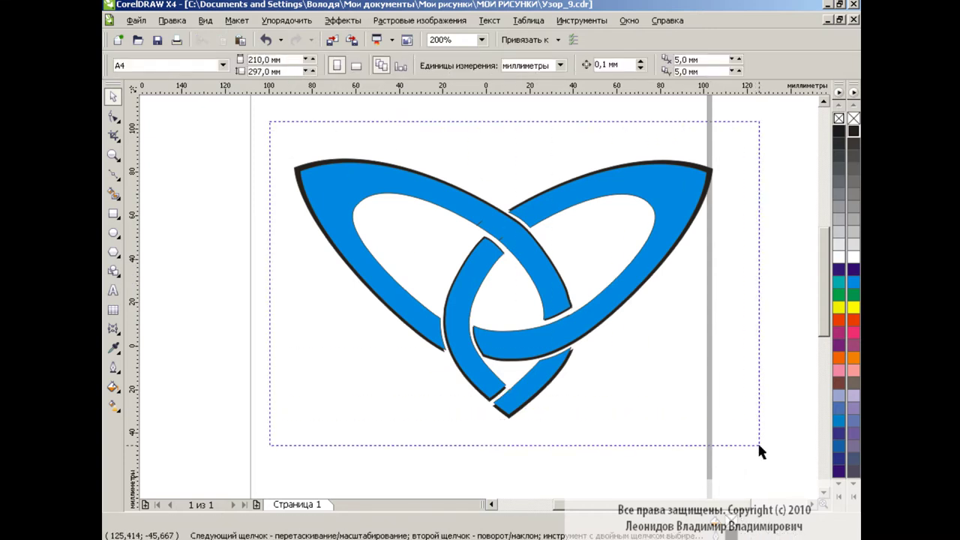
pyautogui.moveTo(272, 124); pyautogui.dragTo(756, 443)
# At 100% zoom, rotate the outlined knot copy 90° and set it down-left against the original.
pyautogui.click(484, 40)
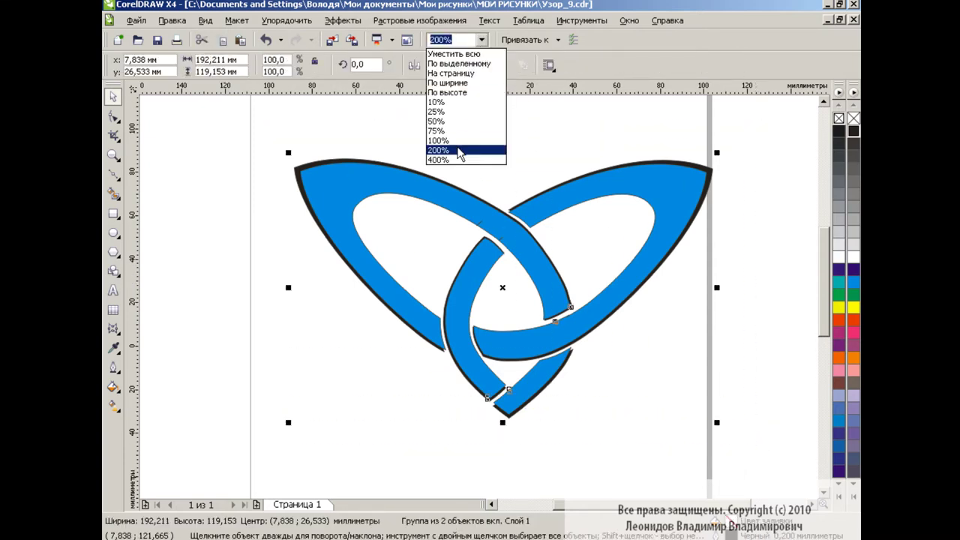
pyautogui.click(450, 153)
pyautogui.moveTo(357, 192); pyautogui.dragTo(578, 393)
pyautogui.moveTo(489, 288); pyautogui.dragTo(480, 228)
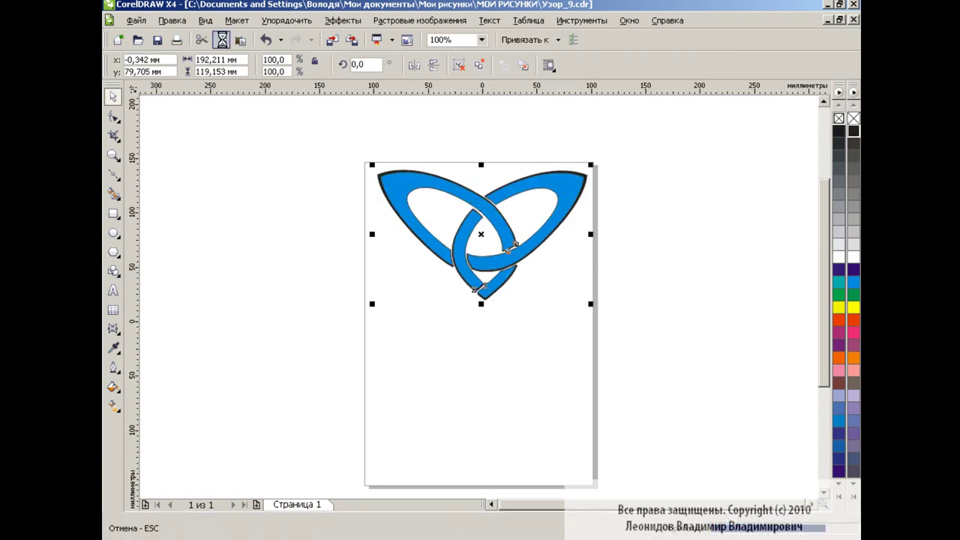
pyautogui.write('90')
pyautogui.press('Return')
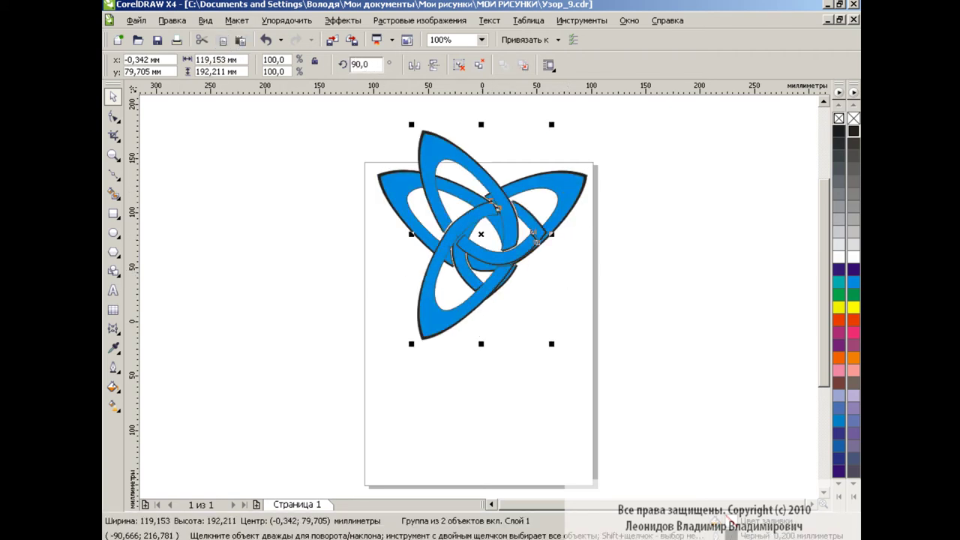
pyautogui.moveTo(481, 234); pyautogui.dragTo(414, 307)
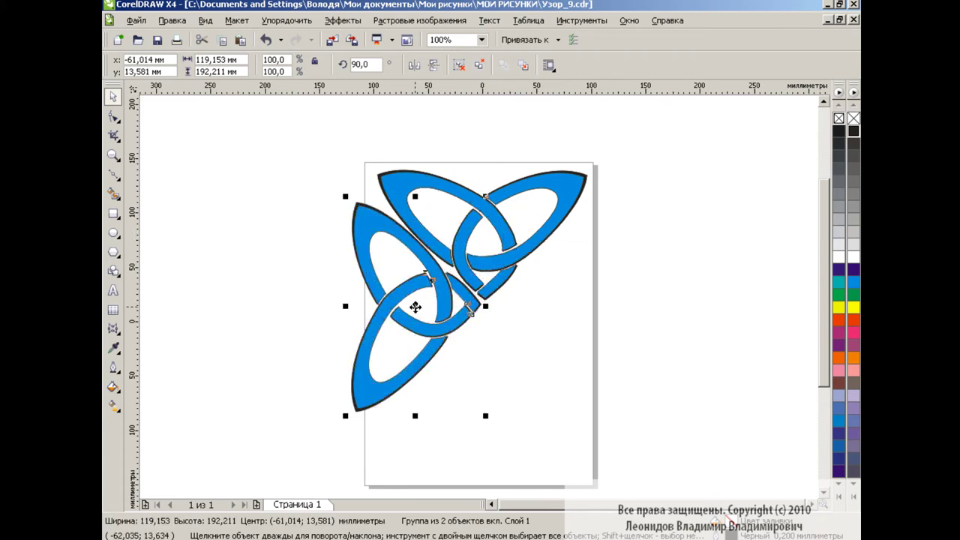
pyautogui.click(563, 323)
# Draw a small square below the knots and rotate it 45° into a diamond.
pyautogui.press('F6')
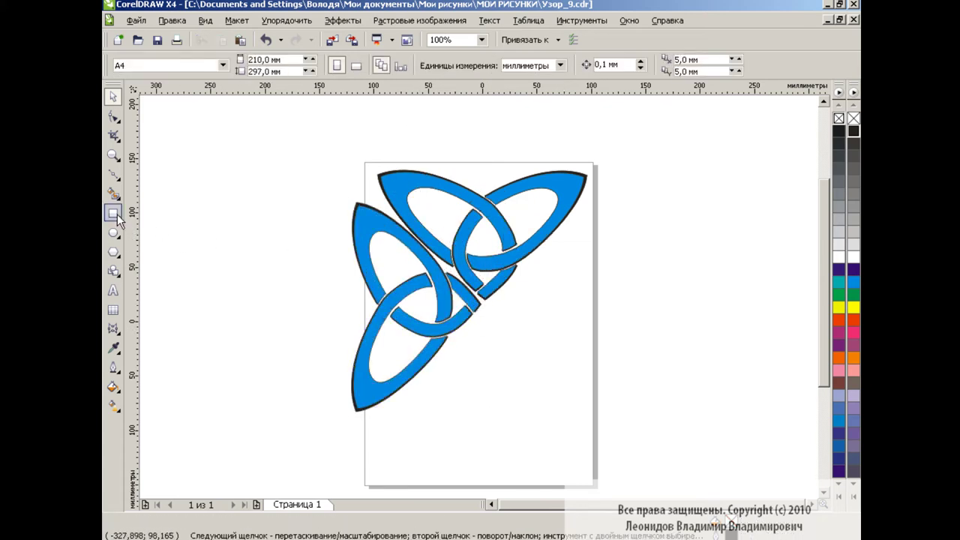
pyautogui.moveTo(502, 319)
pyautogui.mouseDown()
pyautogui.moveTo(528, 344)
pyautogui.moveTo(484, 318)
pyautogui.moveTo(484, 302)
pyautogui.mouseUp()
pyautogui.write('45')
pyautogui.press('Return')
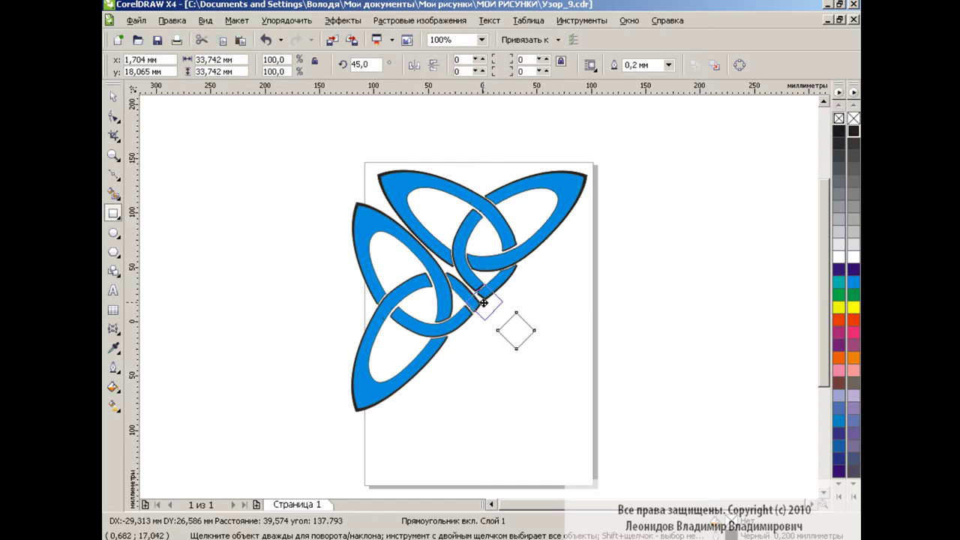
# Position the lower-left knot group against the diamond at the junction.
pyautogui.click(112, 96)
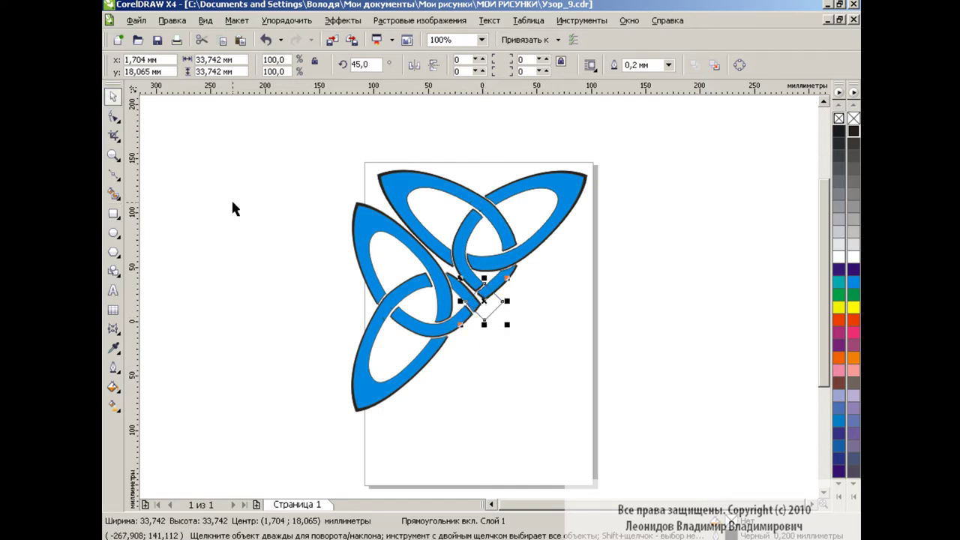
pyautogui.click(415, 306)
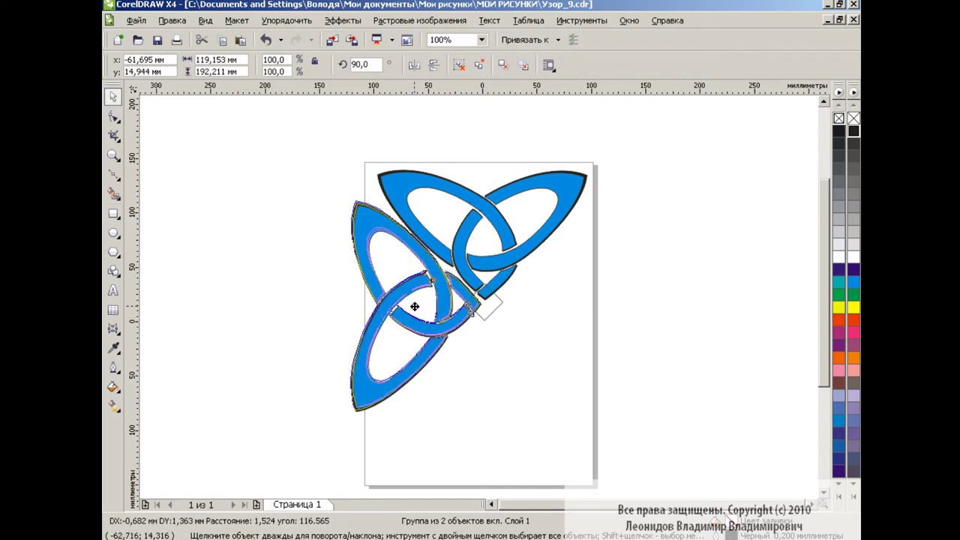
pyautogui.moveTo(414, 306); pyautogui.dragTo(416, 300)
pyautogui.click(529, 334)
pyautogui.click(419, 301)
pyautogui.click(569, 299)
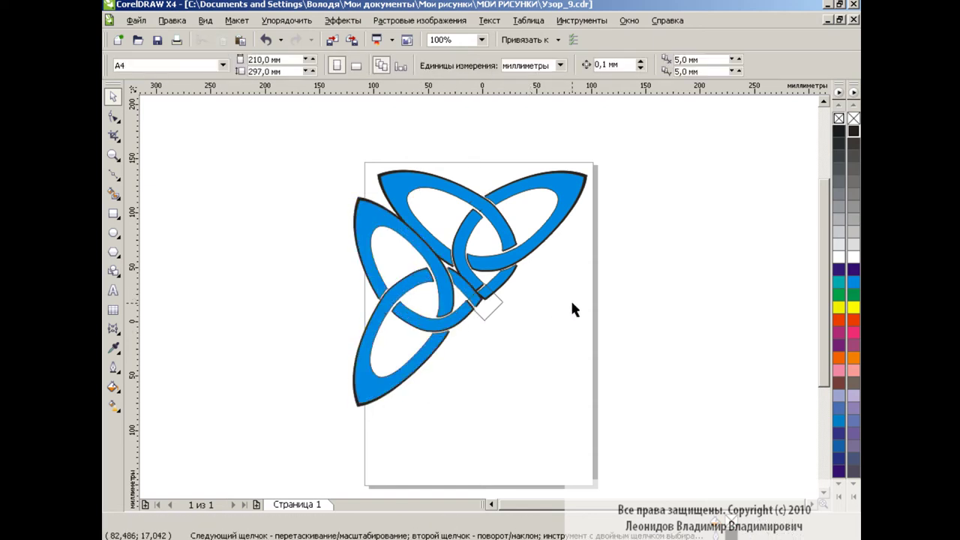
pyautogui.click(431, 284)
# At 400% zoom, nudge both knot groups so they touch the diamond.
pyautogui.click(482, 40)
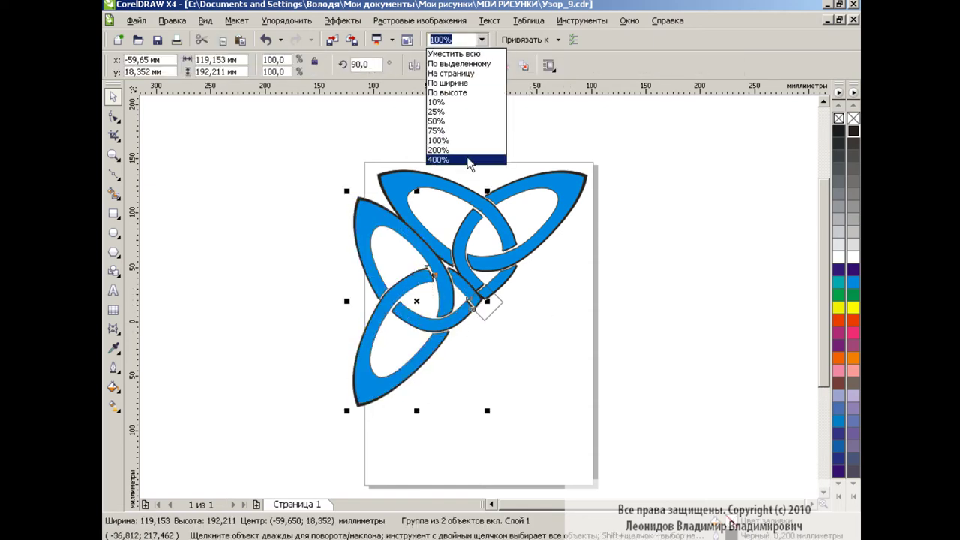
pyautogui.click(453, 159)
pyautogui.moveTo(234, 315); pyautogui.dragTo(227, 323)
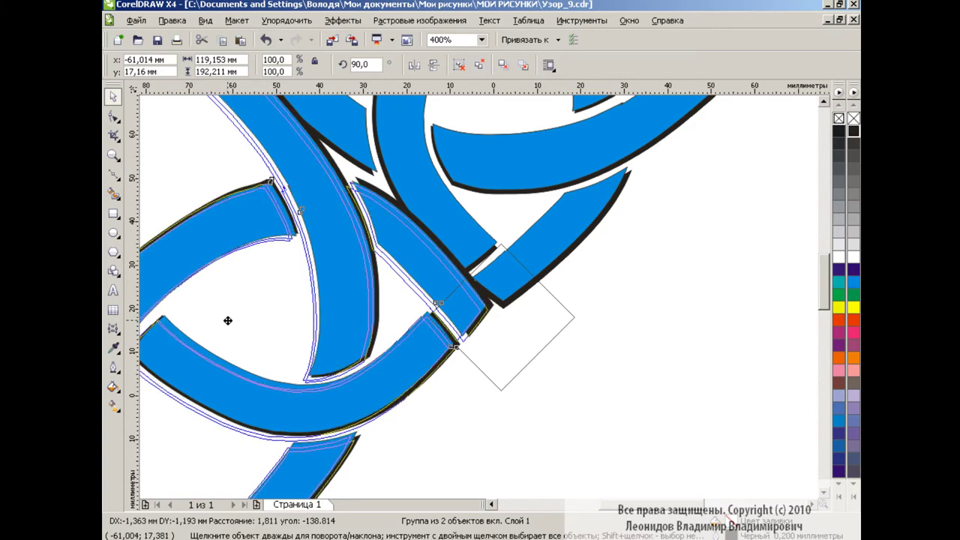
pyautogui.click(545, 232)
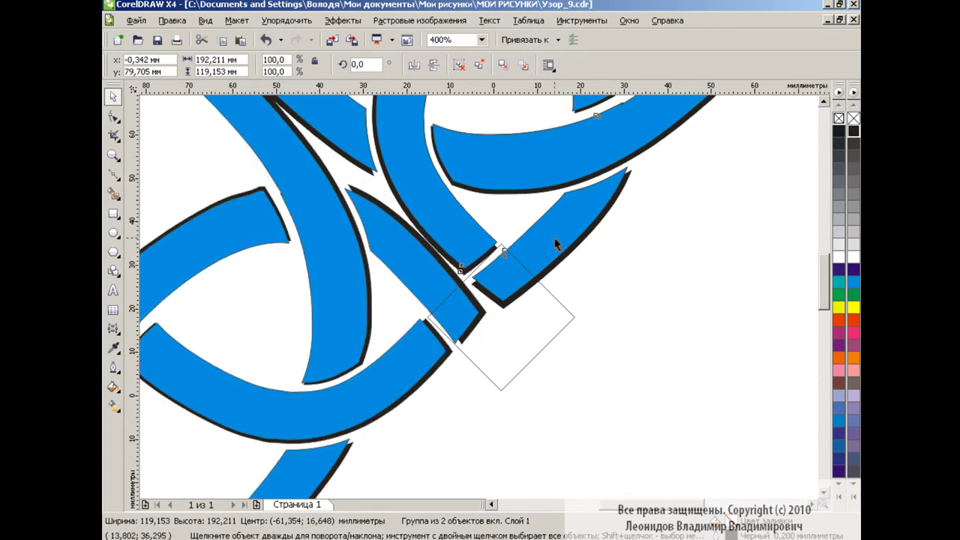
pyautogui.moveTo(550, 223); pyautogui.dragTo(548, 219)
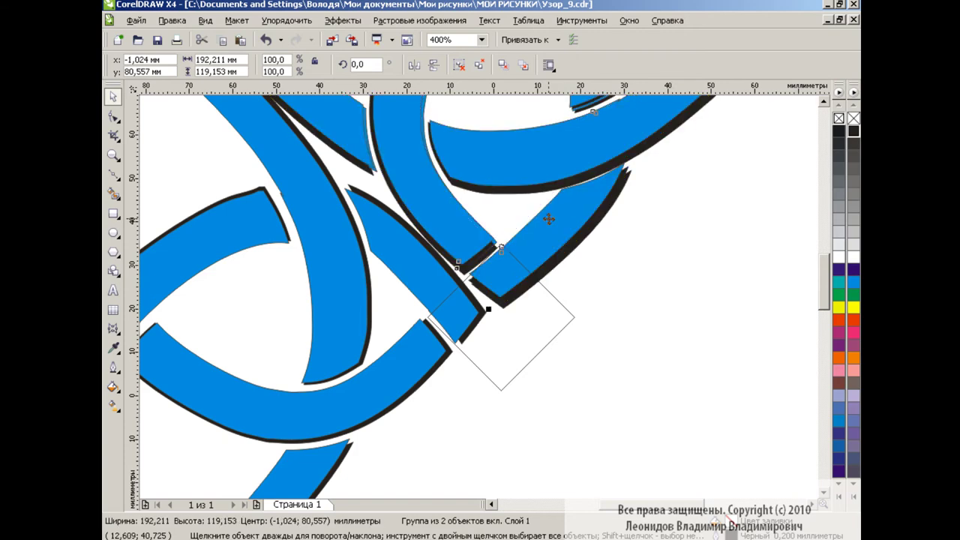
pyautogui.click(655, 289)
# Zoom back to 100% and group the two knots together.
pyautogui.click(482, 39)
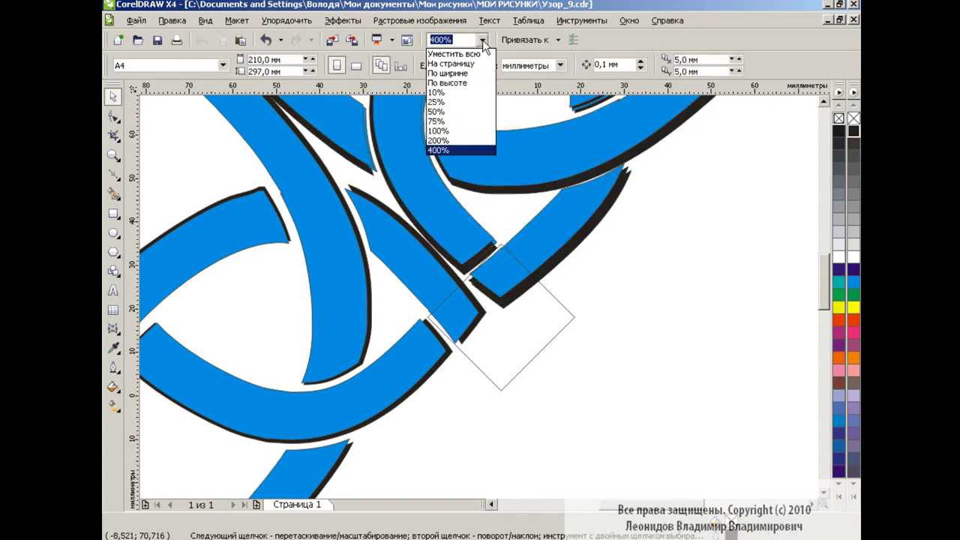
pyautogui.click(450, 131)
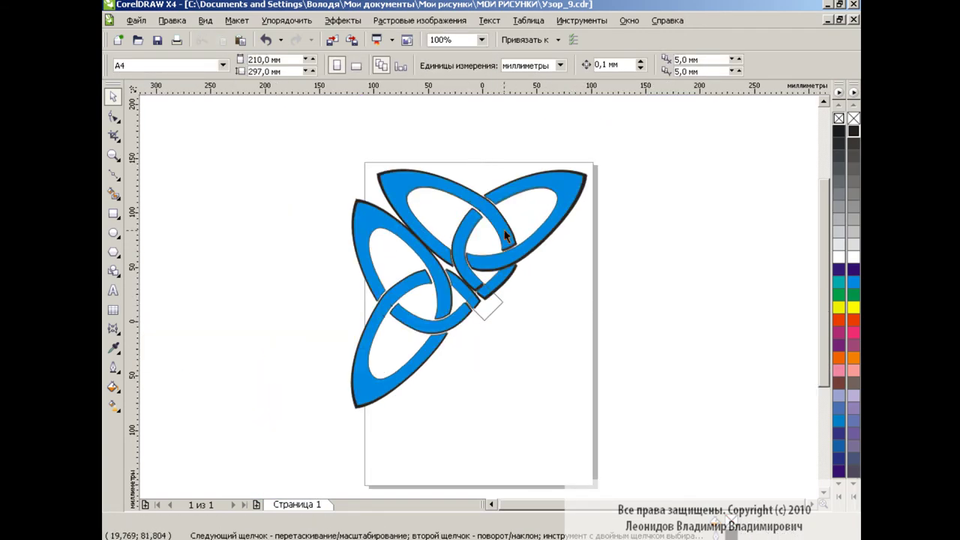
pyautogui.click(504, 230)
pyautogui.click(484, 65)
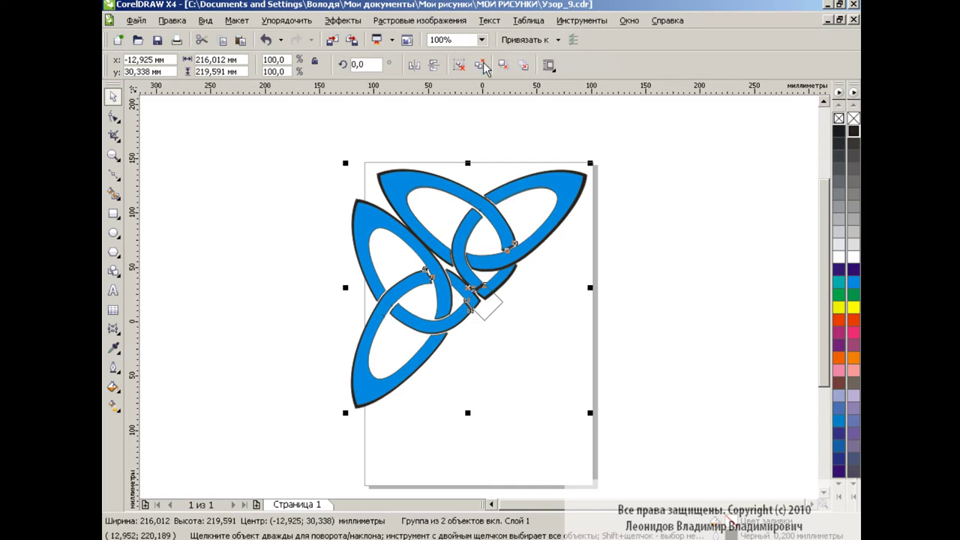
# Mirror the knot pair horizontally and vertically, and nudge it into the lower right of the diamond.
pyautogui.click(414, 66)
pyautogui.click(434, 65)
pyautogui.moveTo(422, 266); pyautogui.dragTo(452, 292)
pyautogui.moveTo(498, 313); pyautogui.dragTo(497, 314)
pyautogui.click(649, 319)
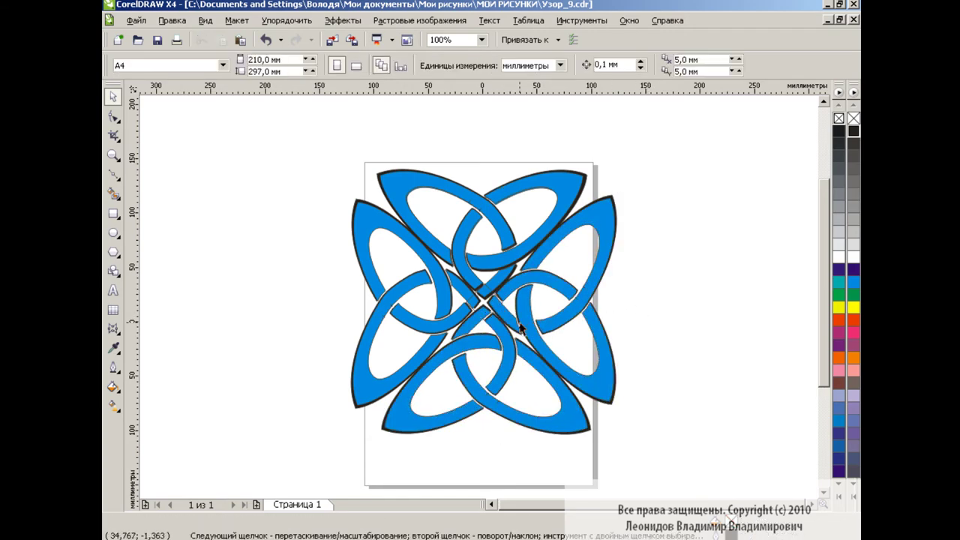
pyautogui.moveTo(500, 315); pyautogui.dragTo(496, 312)
pyautogui.click(605, 326)
# Nudge the lower-right knot half left into line at the centre, viewed at 400%.
pyautogui.click(497, 315)
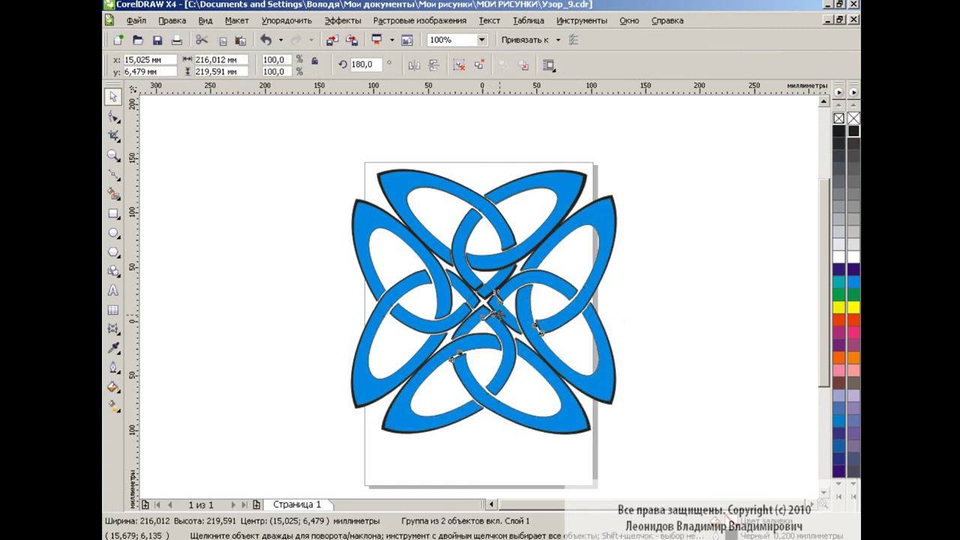
pyautogui.click(498, 315)
pyautogui.click(499, 315)
pyautogui.moveTo(499, 312); pyautogui.dragTo(495, 314)
pyautogui.click(481, 40)
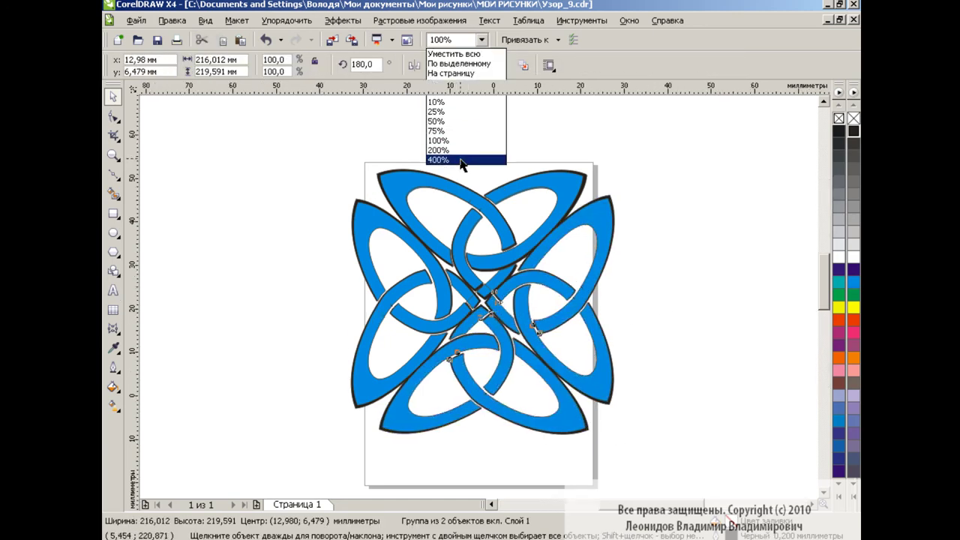
pyautogui.click(461, 164)
pyautogui.moveTo(549, 370); pyautogui.dragTo(560, 368)
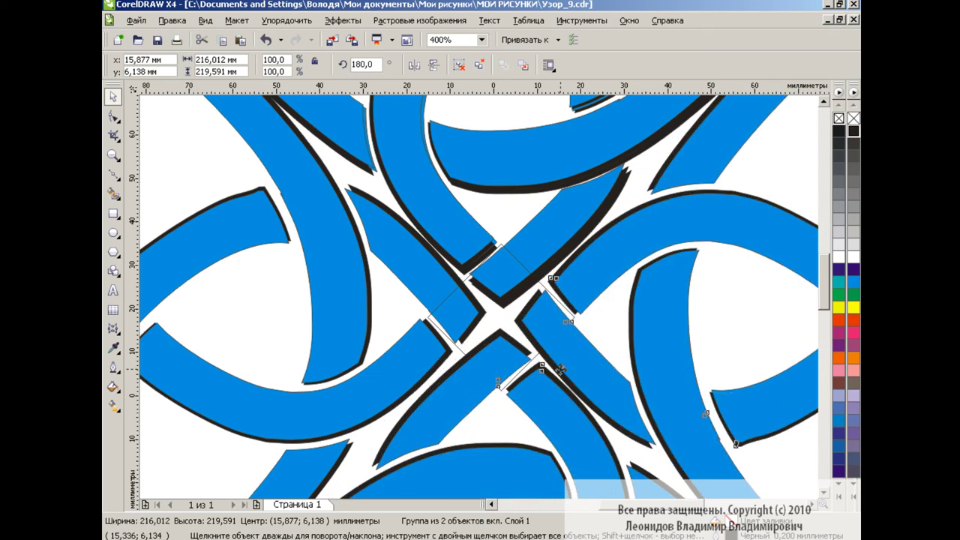
# Delete the small helper square at the centre of the knot.
pyautogui.click(481, 39)
pyautogui.click(453, 143)
pyautogui.click(679, 274)
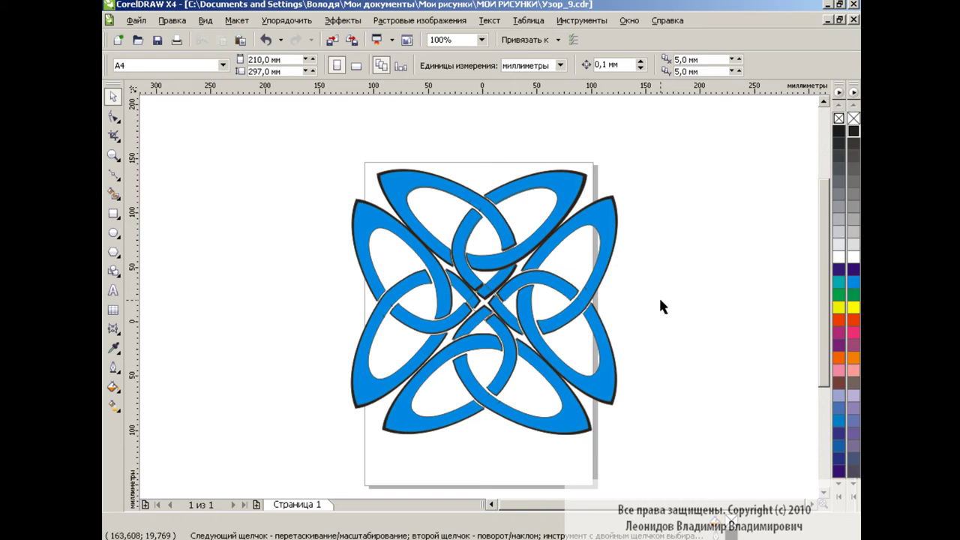
pyautogui.click(482, 40)
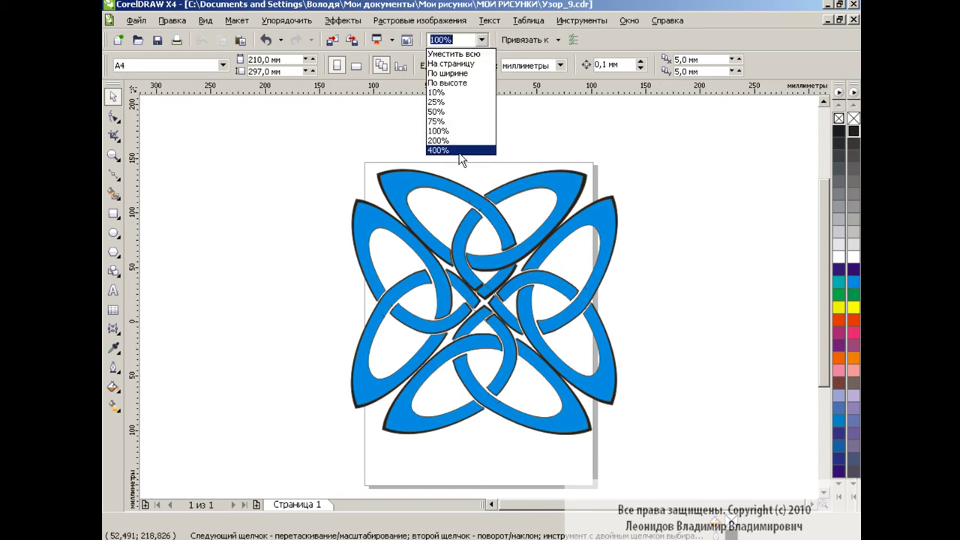
pyautogui.click(453, 149)
pyautogui.click(542, 285)
pyautogui.press('Delete')
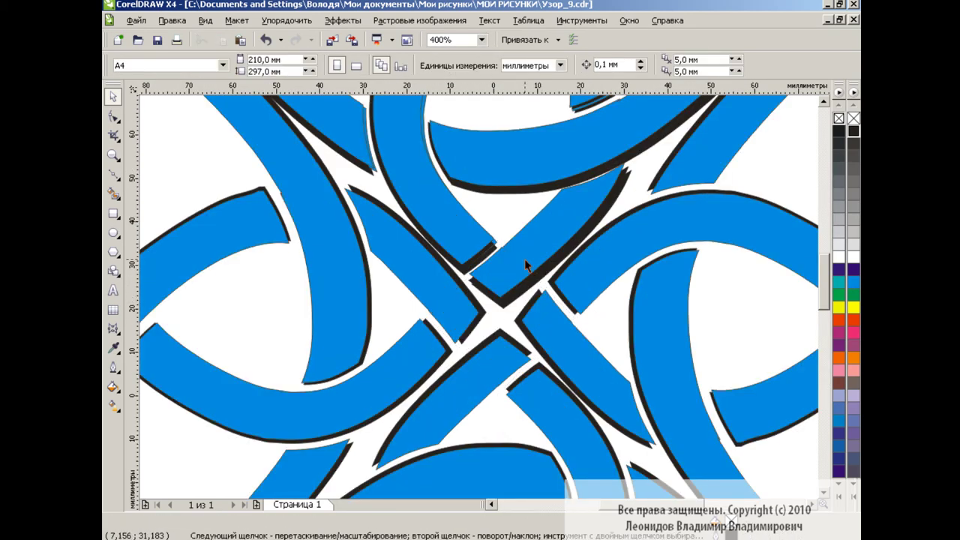
# Undo the bad nudge and shift the upper-right knot half slightly into place.
pyautogui.click(524, 258)
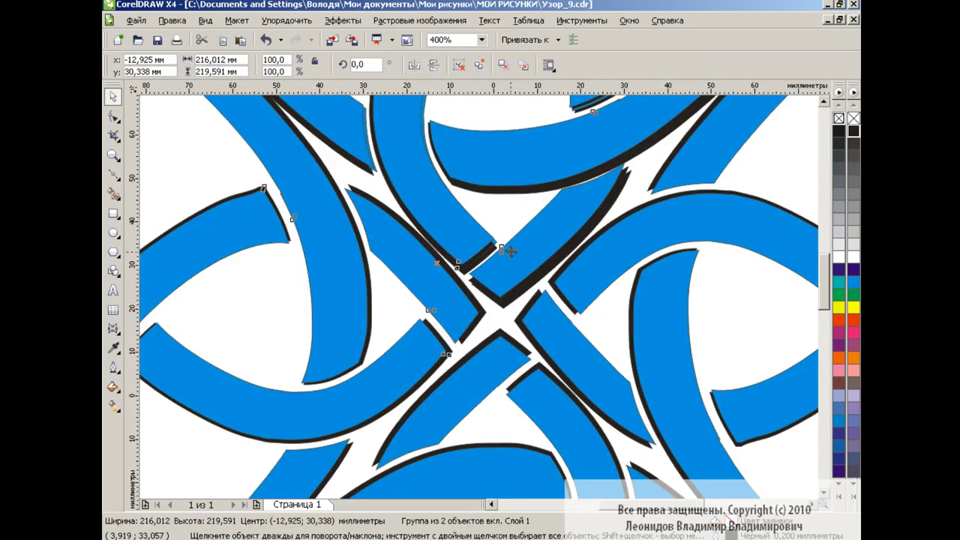
pyautogui.click(267, 40)
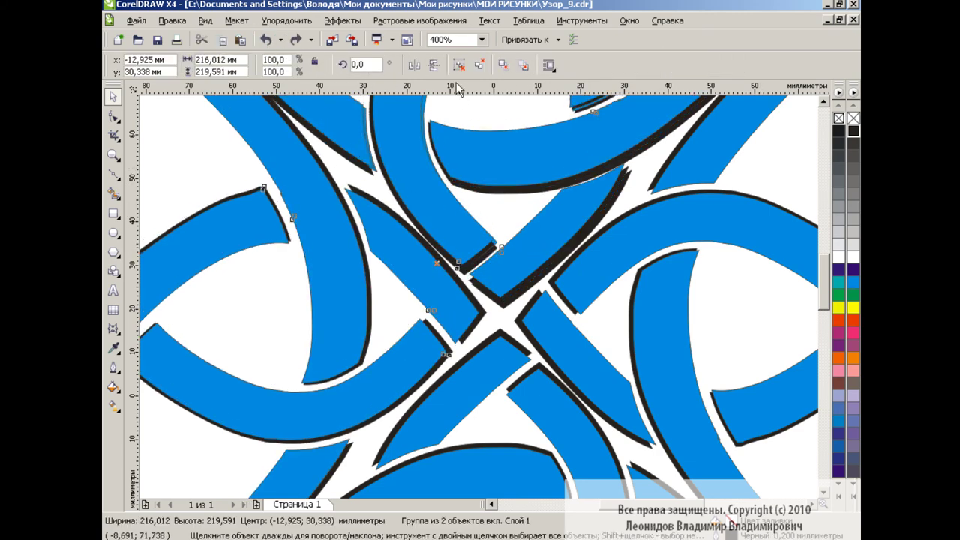
pyautogui.moveTo(503, 246); pyautogui.dragTo(506, 254)
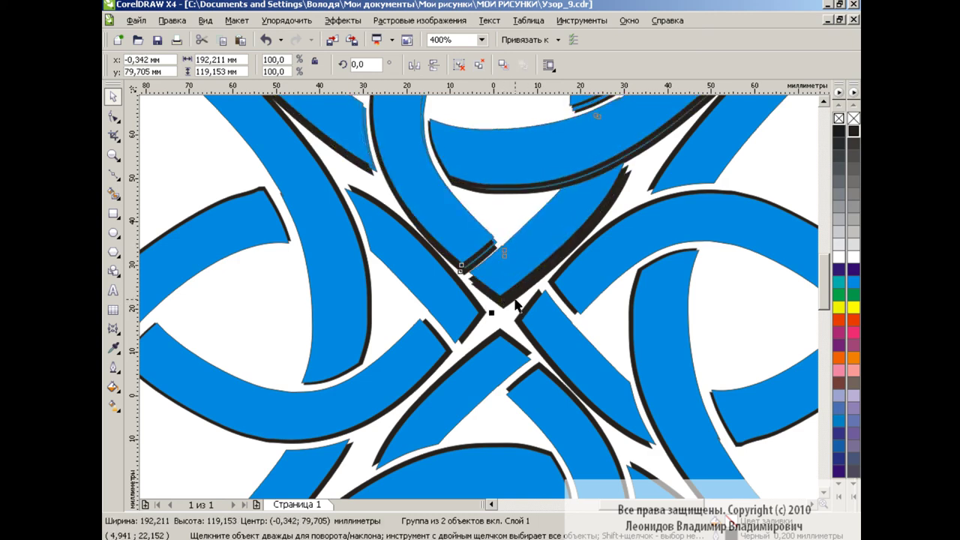
pyautogui.click(515, 302)
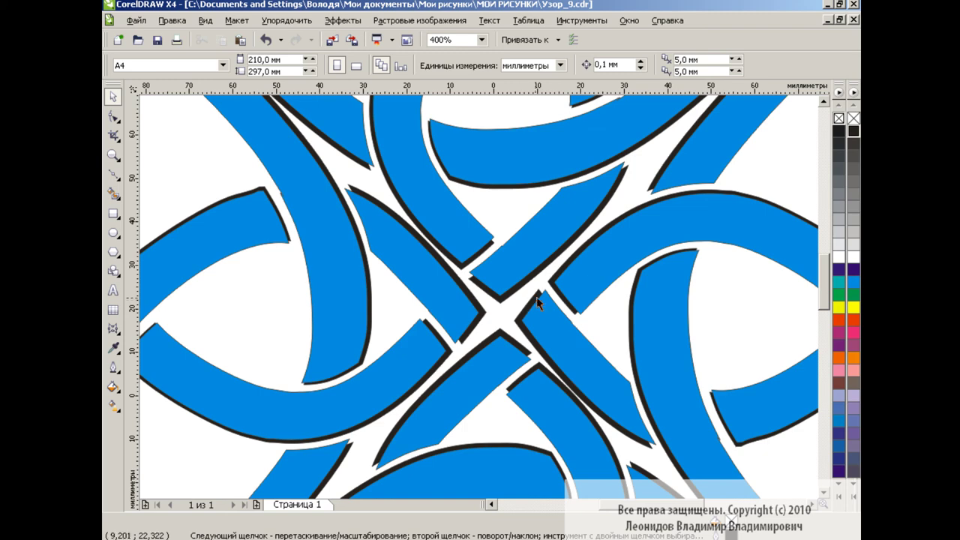
pyautogui.click(536, 297)
# Return to 100% zoom and check the whole knot pattern by selecting it.
pyautogui.click(482, 40)
pyautogui.click(450, 136)
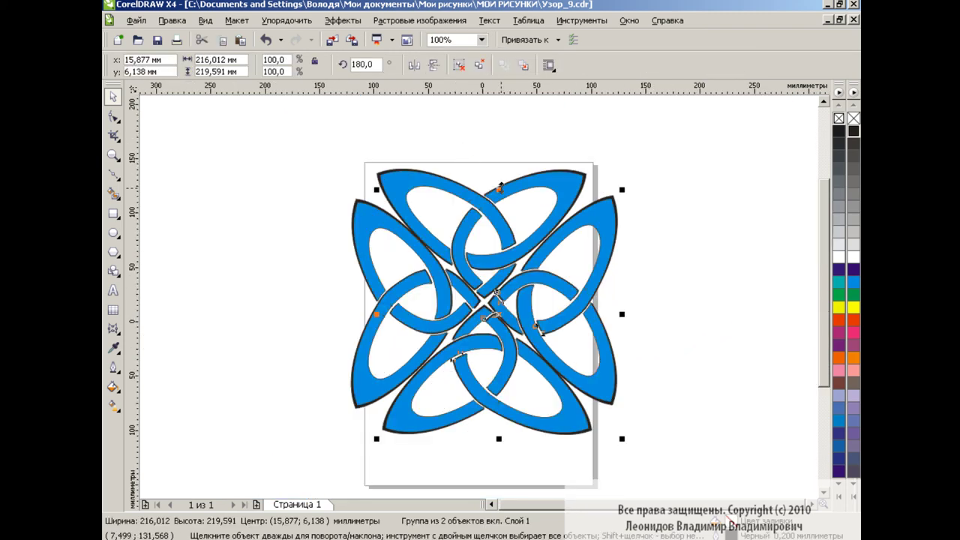
pyautogui.click(315, 138)
pyautogui.moveTo(318, 141); pyautogui.dragTo(649, 449)
pyautogui.click(679, 324)
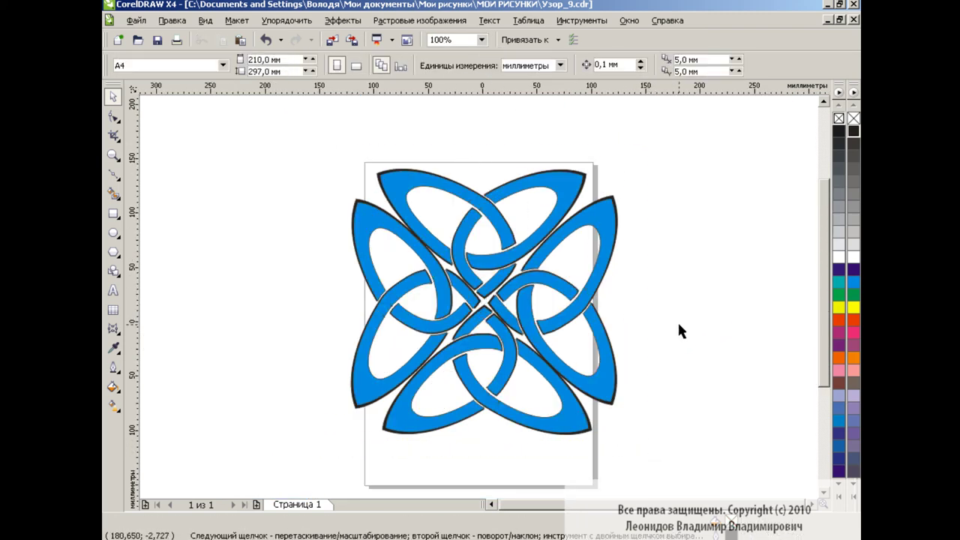